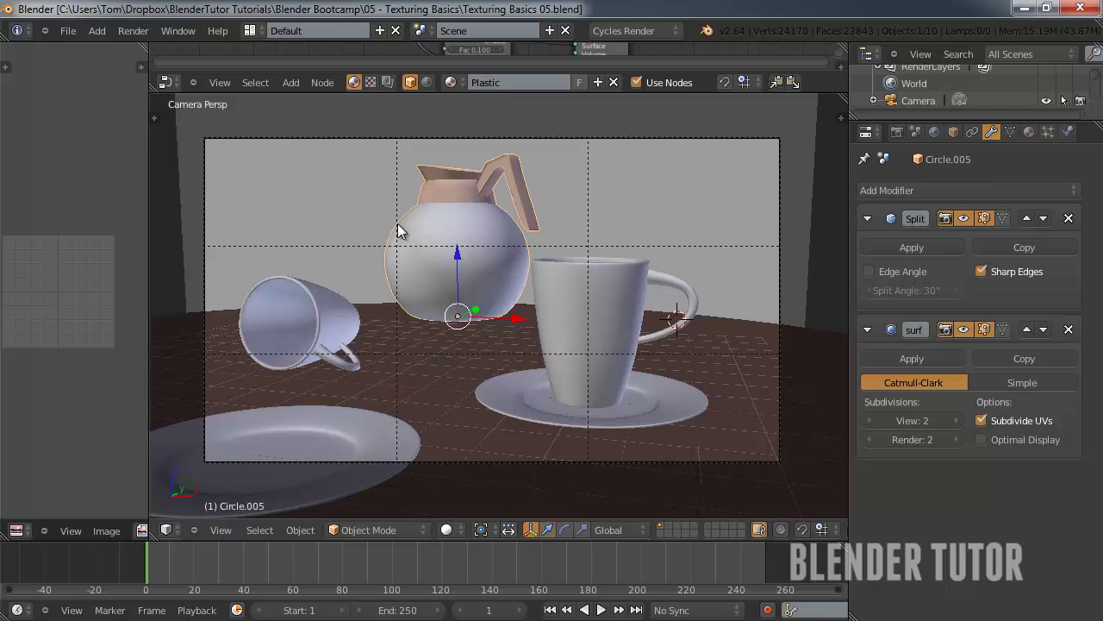
pyautogui.rightClick(150, 207)
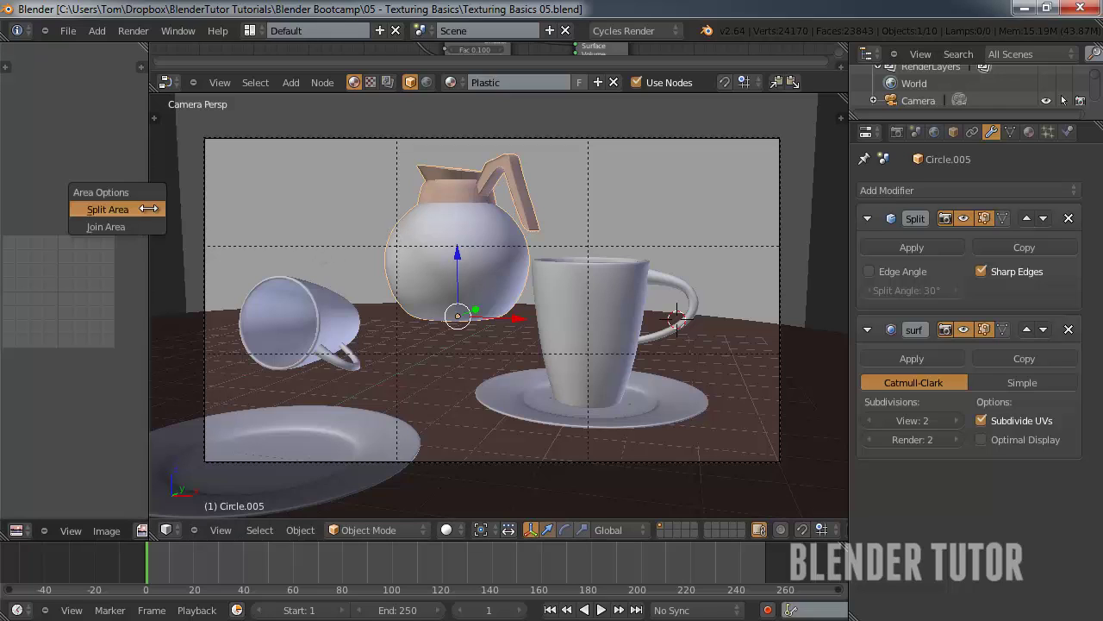
pyautogui.click(139, 224)
pyautogui.rightClick(149, 218)
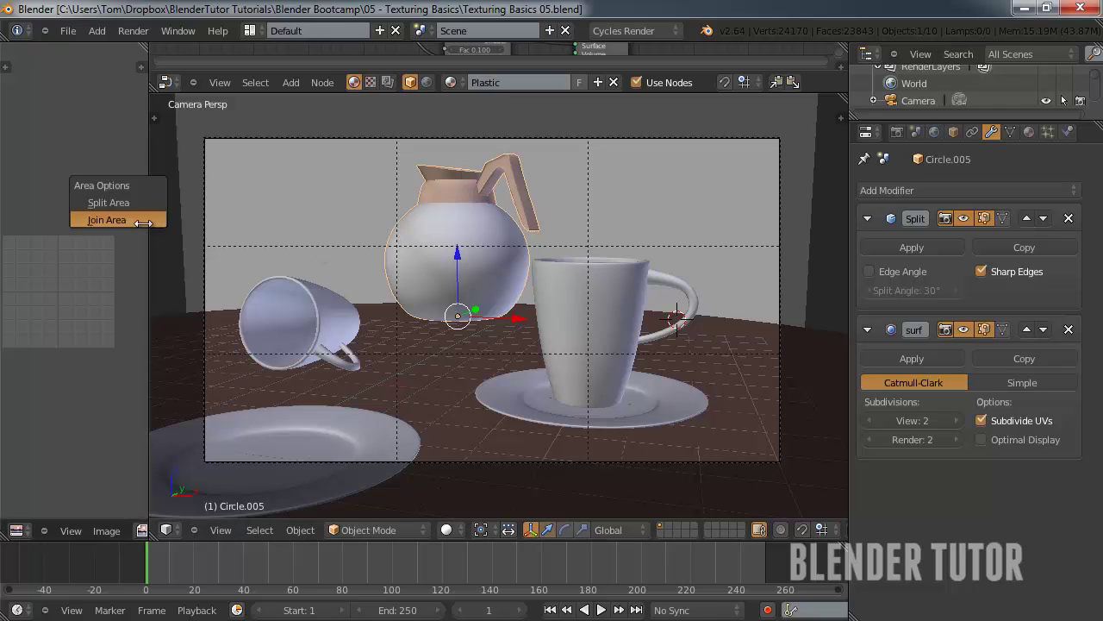
pyautogui.click(130, 222)
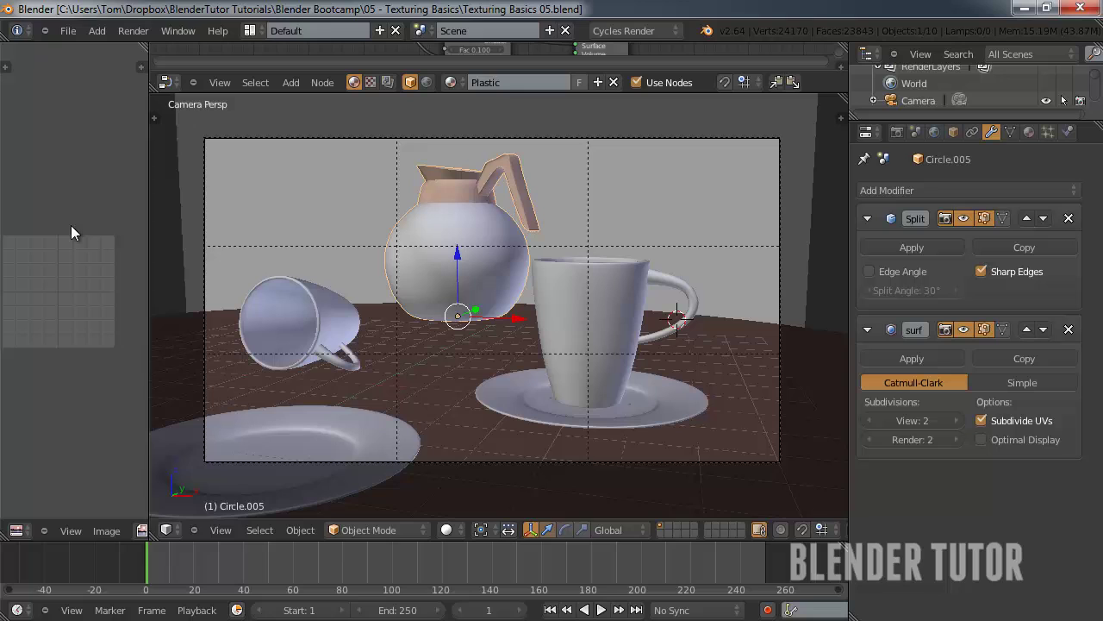
# Merge the node editor and image editor areas into the 3D viewport so it fills the space above the timeline.
pyautogui.rightClick(233, 93)
pyautogui.click(231, 92)
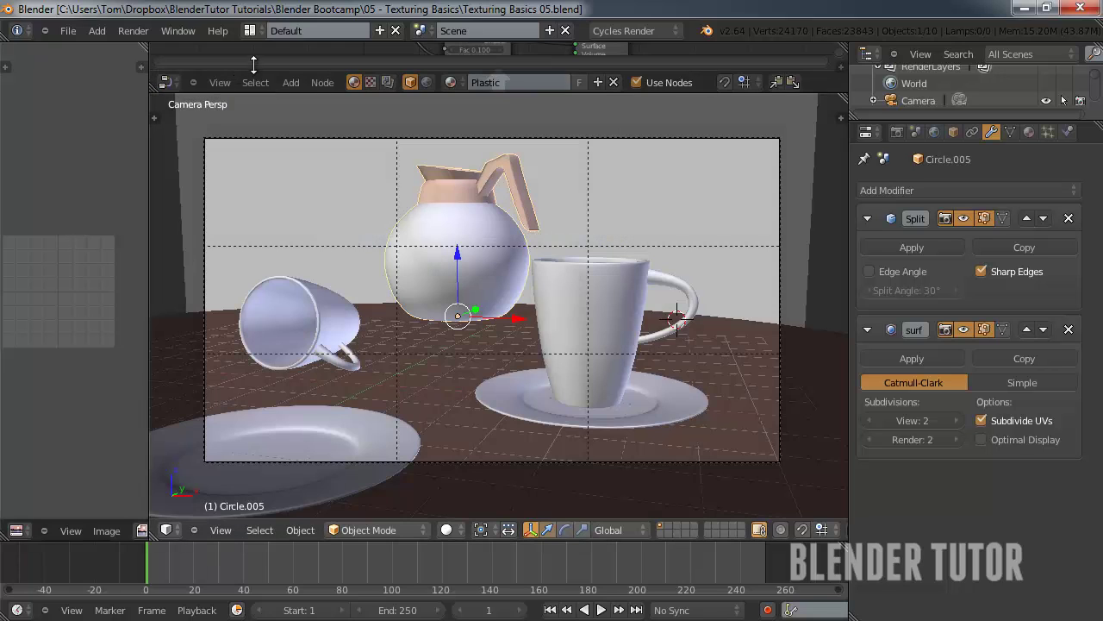
pyautogui.click(237, 69)
pyautogui.rightClick(149, 147)
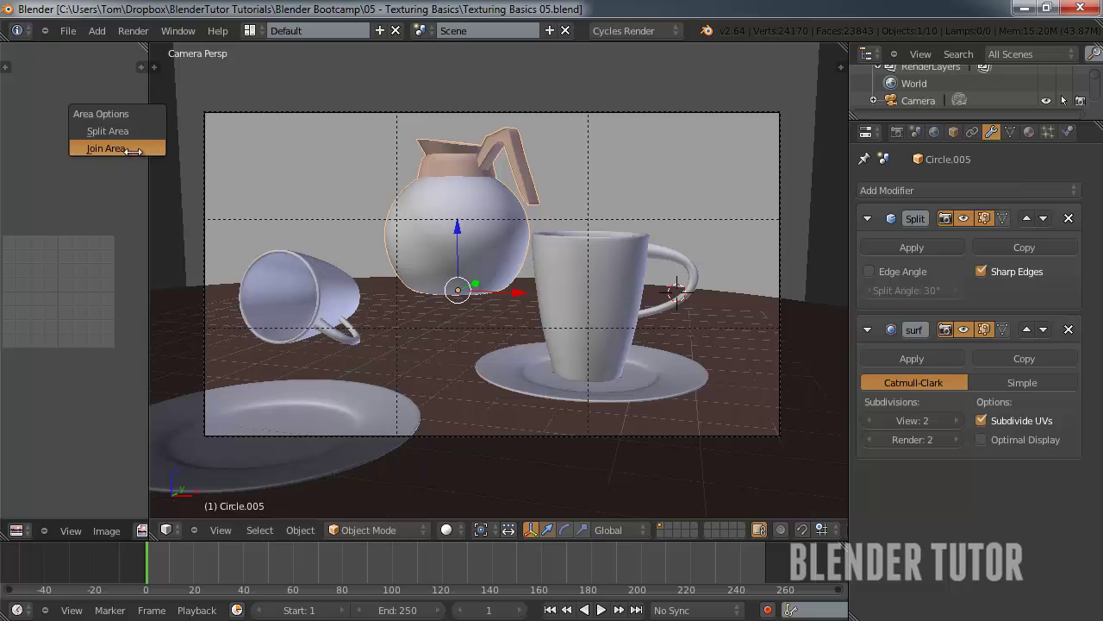
pyautogui.click(138, 147)
pyautogui.click(81, 152)
# Save the project as "Lighting Basics 03.blend" in the "06 - Lighting Basics" folder.
pyautogui.click(67, 31)
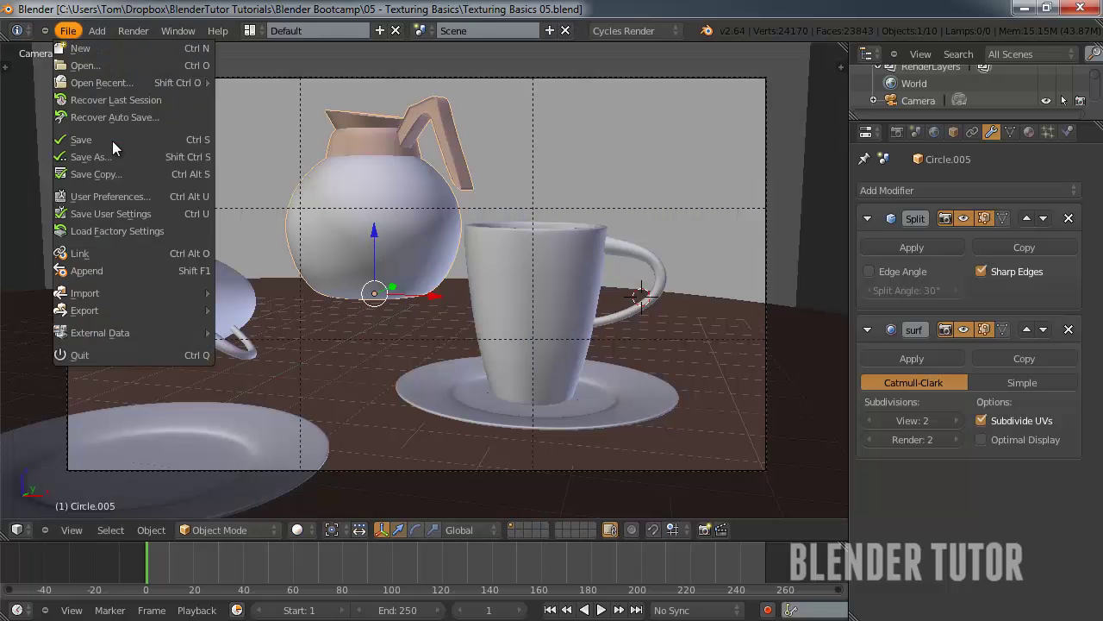
pyautogui.click(117, 162)
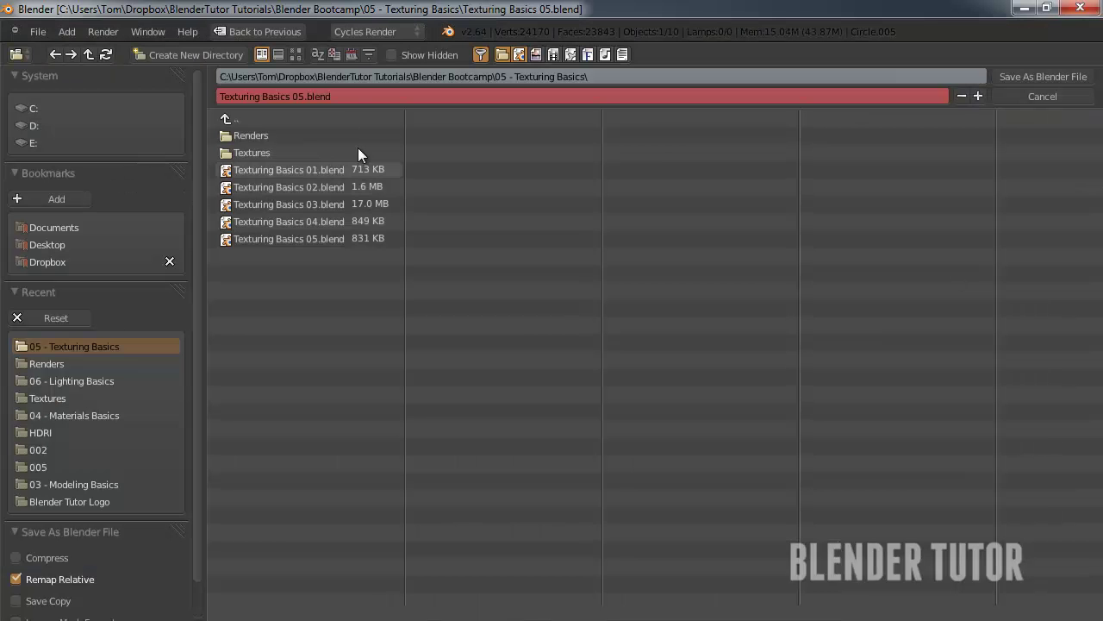
pyautogui.click(269, 117)
pyautogui.click(292, 186)
pyautogui.click(281, 170)
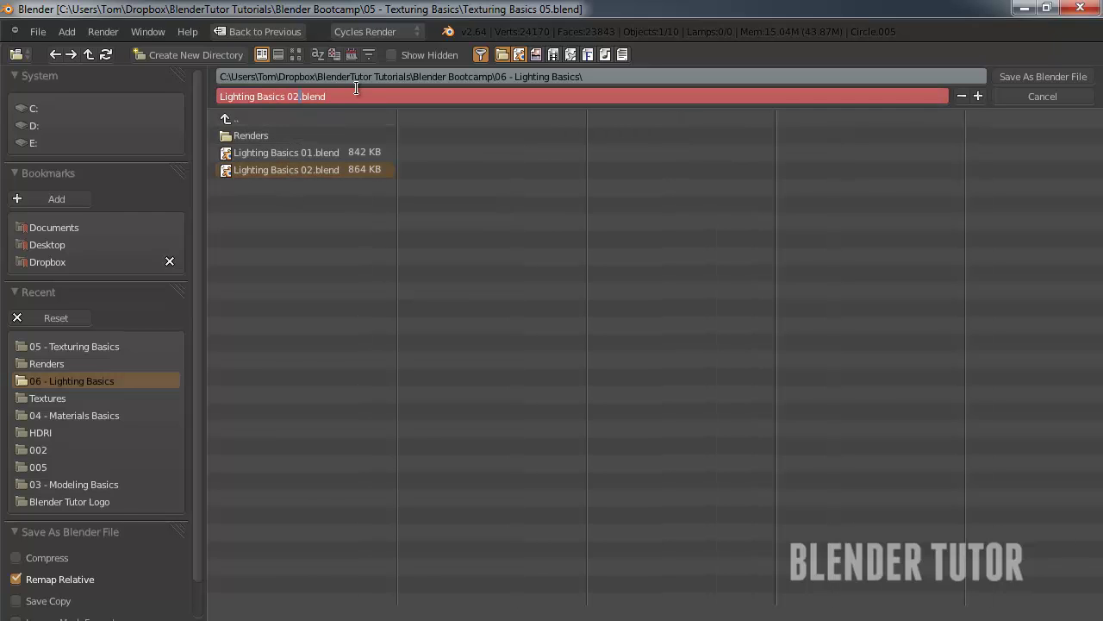
pyautogui.press('BackSpace')
pyautogui.write('3')
pyautogui.press('Return')
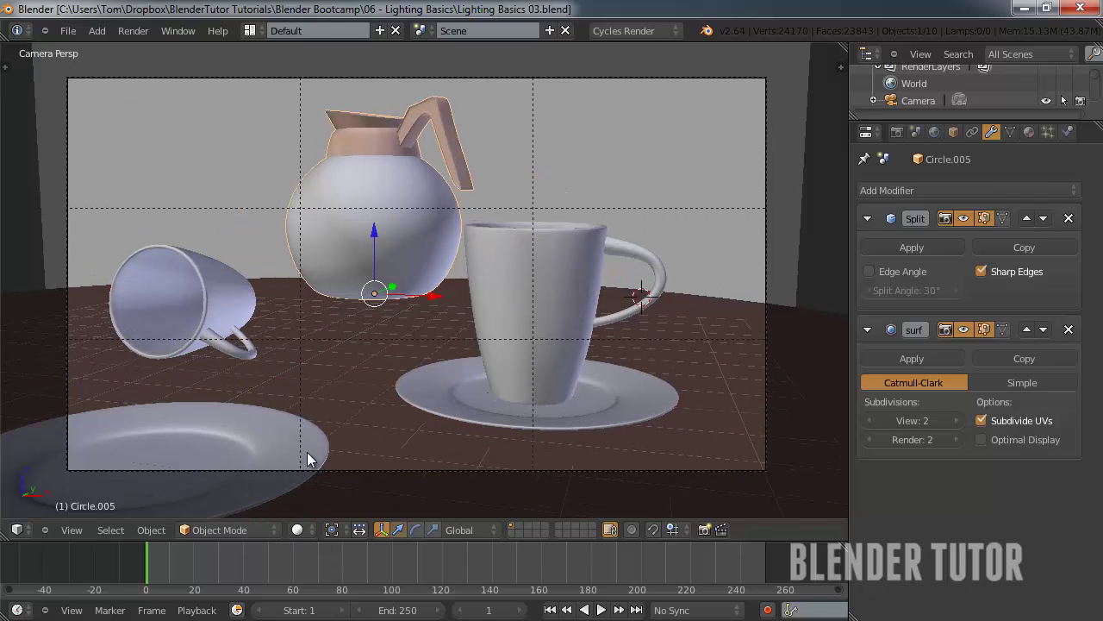
# Preview the camera view with Rendered viewport shading, and return the shading to Solid.
pyautogui.click(303, 530)
pyautogui.click(330, 418)
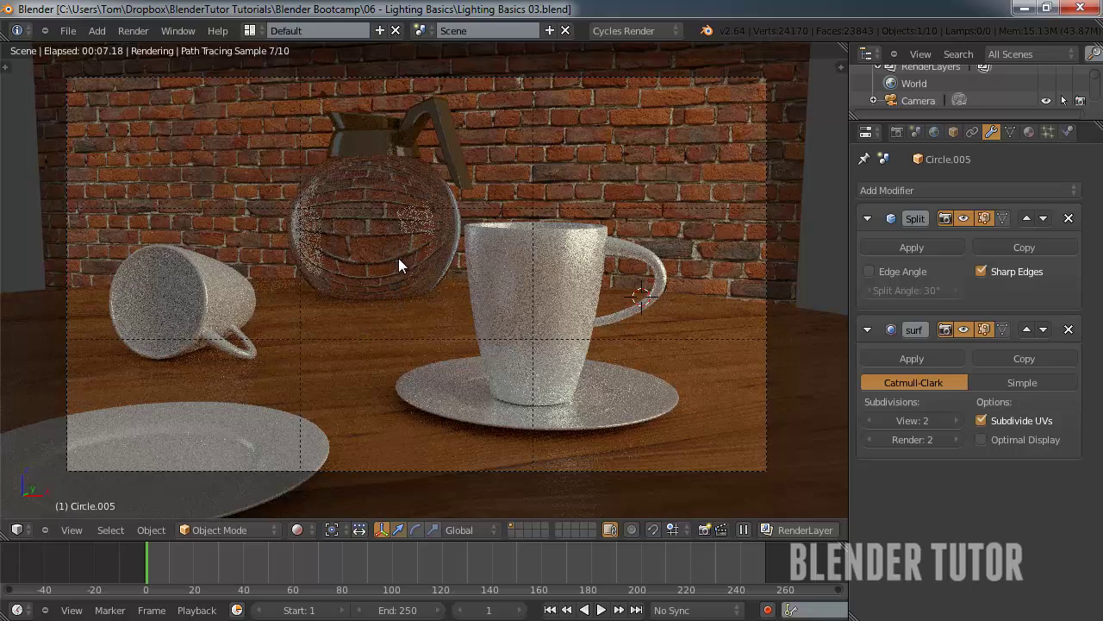
pyautogui.click(308, 529)
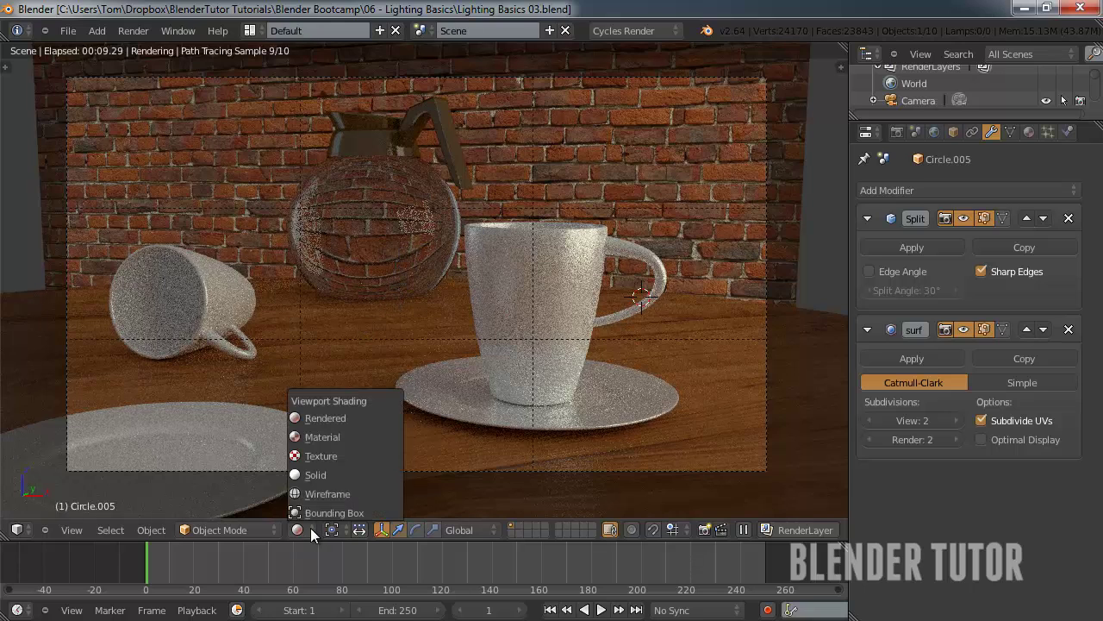
pyautogui.click(335, 473)
pyautogui.scroll(-3, 448, 198)
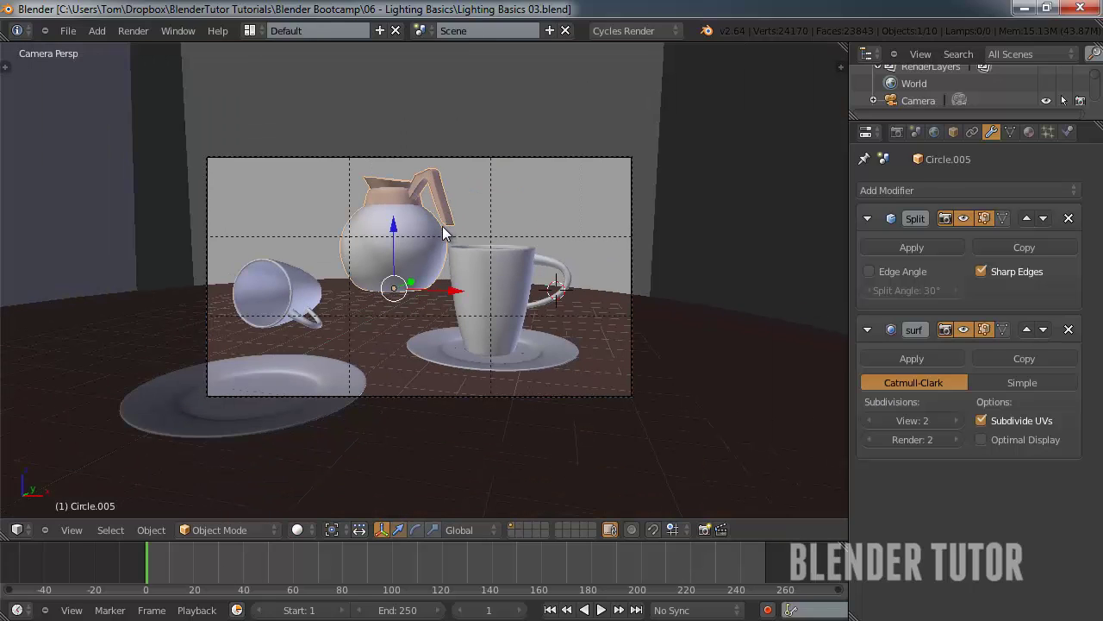
pyautogui.scroll(3, 444, 233)
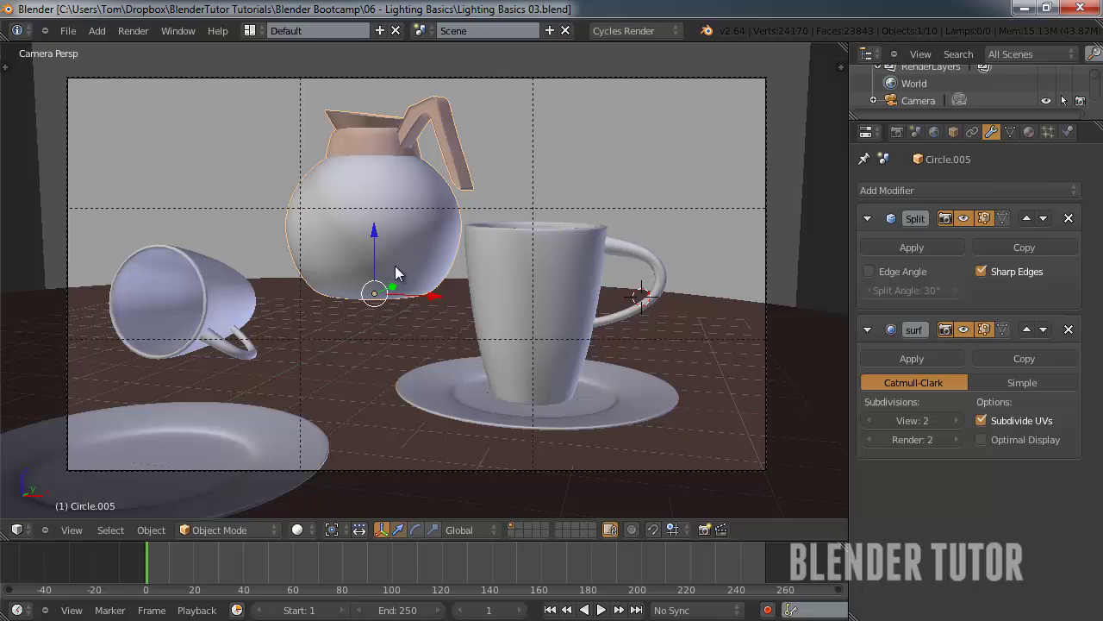
pyautogui.scroll(2, 419, 270)
pyautogui.scroll(-2, 419, 273)
# Examine the layout of the table, tableware and surrounding planes from the top and the side in orthographic projection.
pyautogui.press('KP_0')
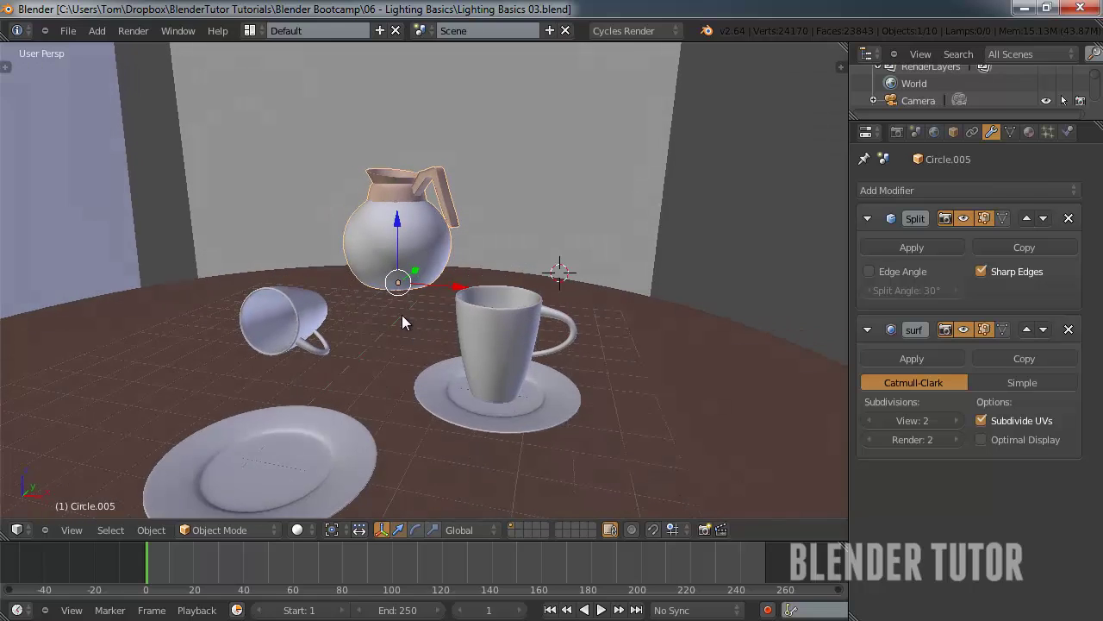
pyautogui.press('KP_7')
pyautogui.press('KP_5')
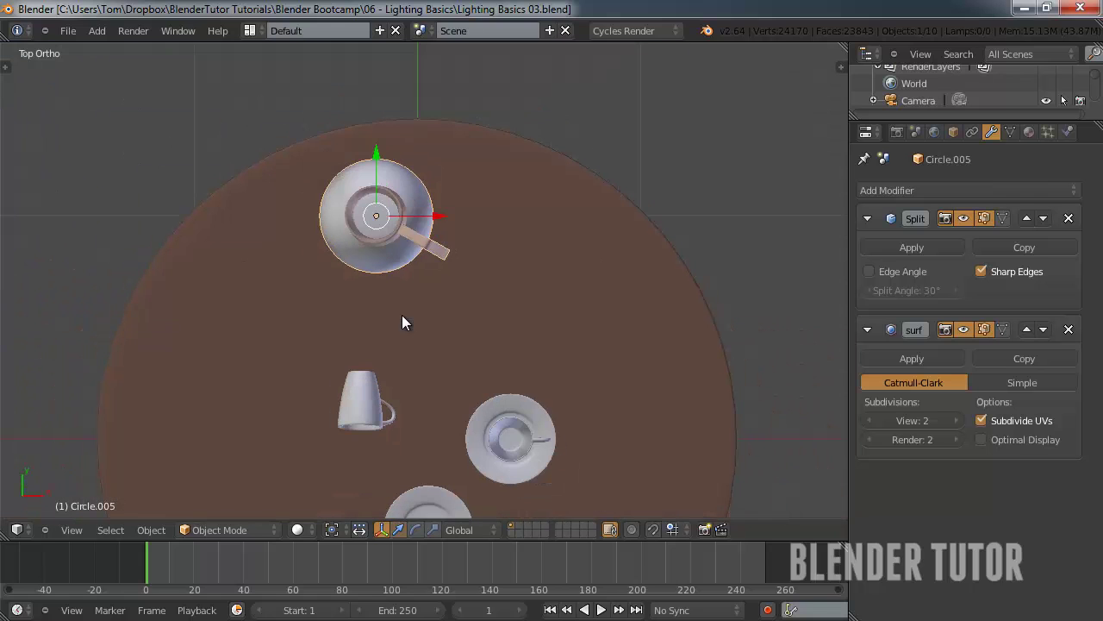
pyautogui.scroll(-4, 402, 315)
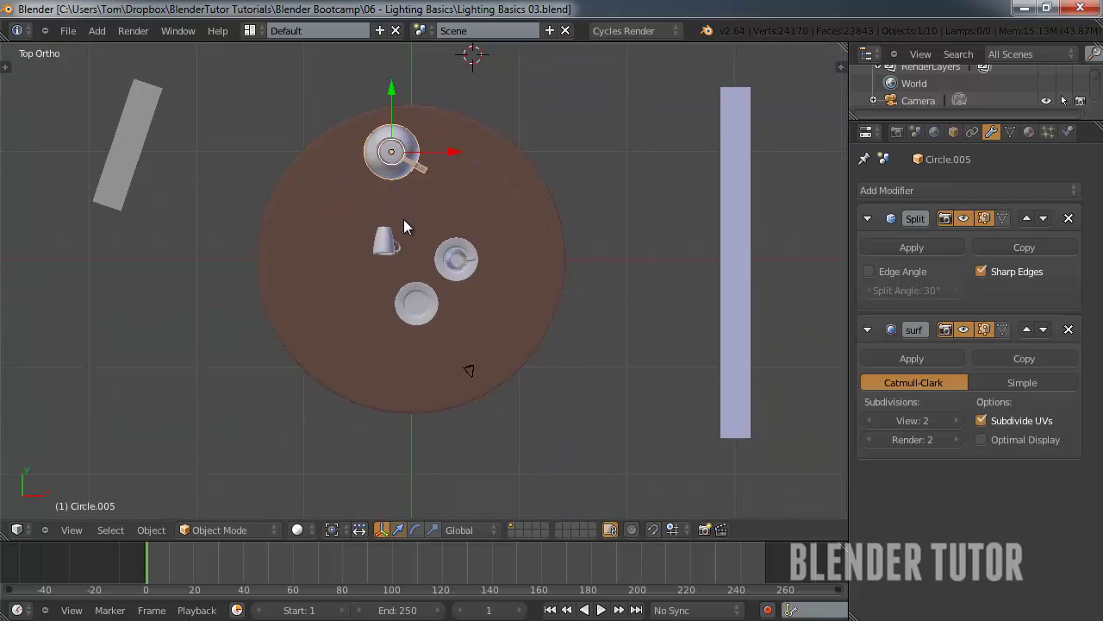
pyautogui.keyDown('shift'); pyautogui.scroll(-1, 404, 219); pyautogui.keyUp('shift')
pyautogui.moveTo(423, 248); pyautogui.dragTo(424, 83, button='middle')
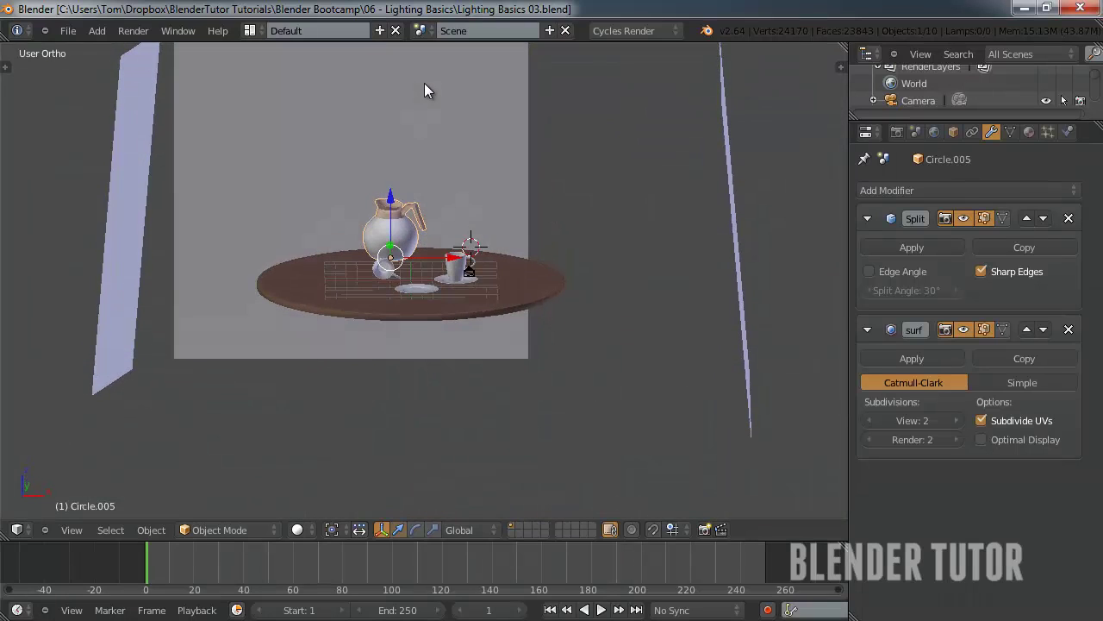
pyautogui.moveTo(452, 158); pyautogui.dragTo(506, 206, button='middle')
pyautogui.scroll(2, 504, 205)
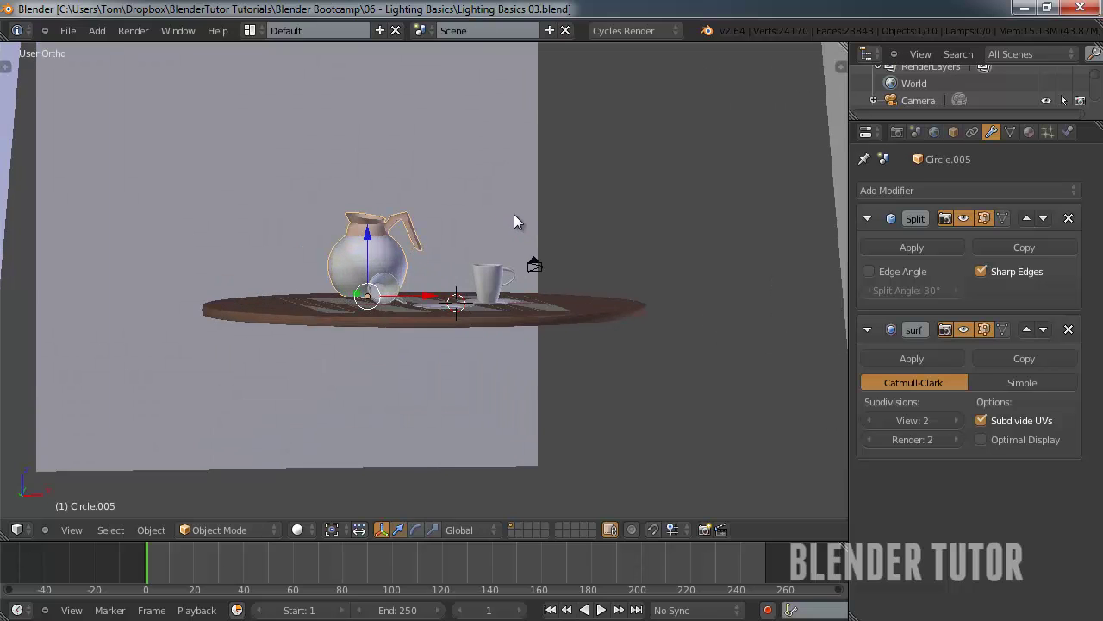
pyautogui.scroll(3, 504, 221)
pyautogui.moveTo(504, 220); pyautogui.dragTo(474, 249, button='middle')
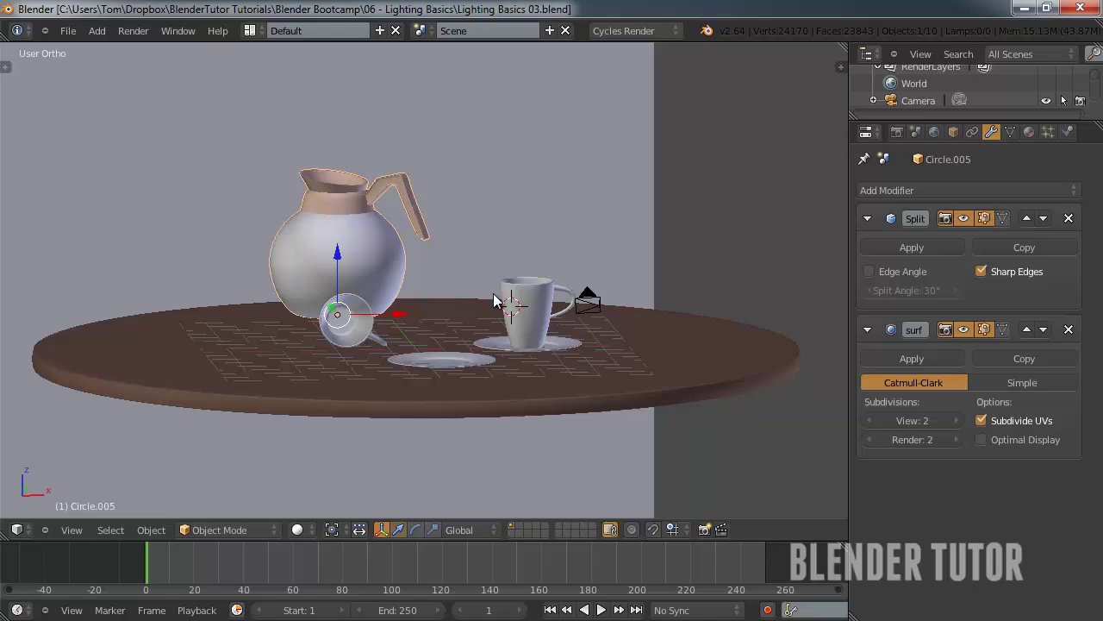
# Check the composition through the camera and inspect the coffee pot, cups and saucers up close outside the camera view.
pyautogui.press('KP_0')
pyautogui.scroll(2, 493, 293)
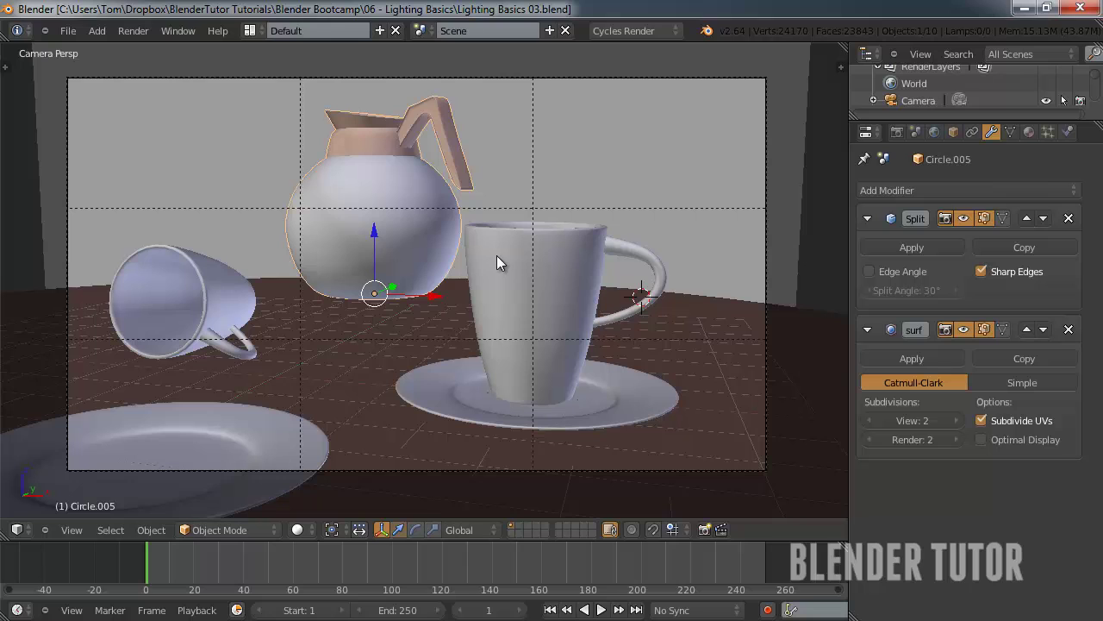
pyautogui.scroll(-3, 385, 292)
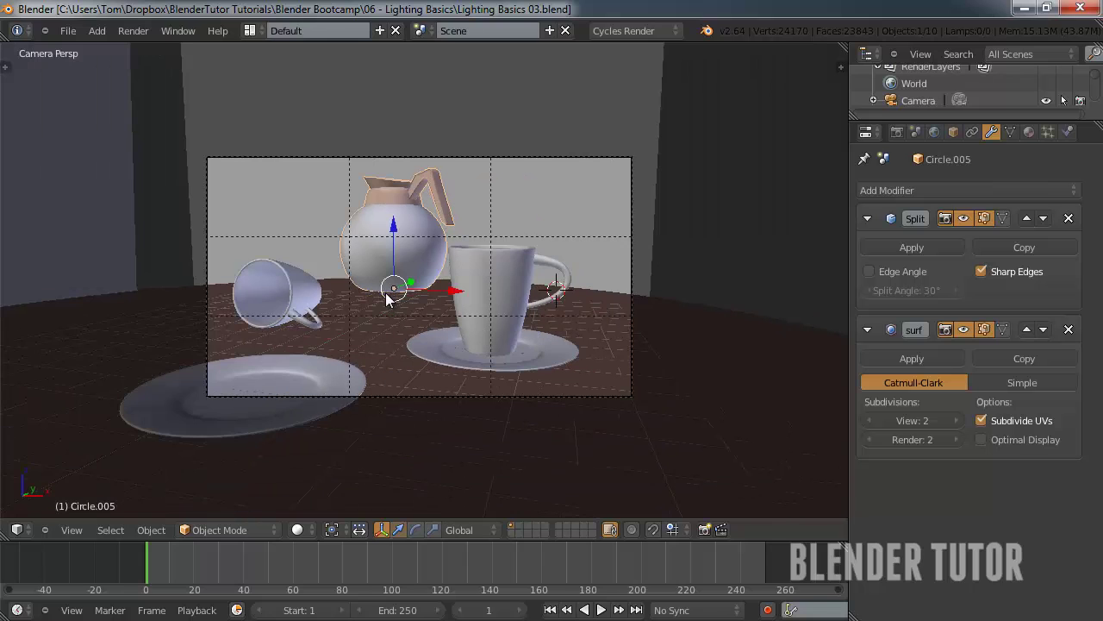
pyautogui.press('KP_0')
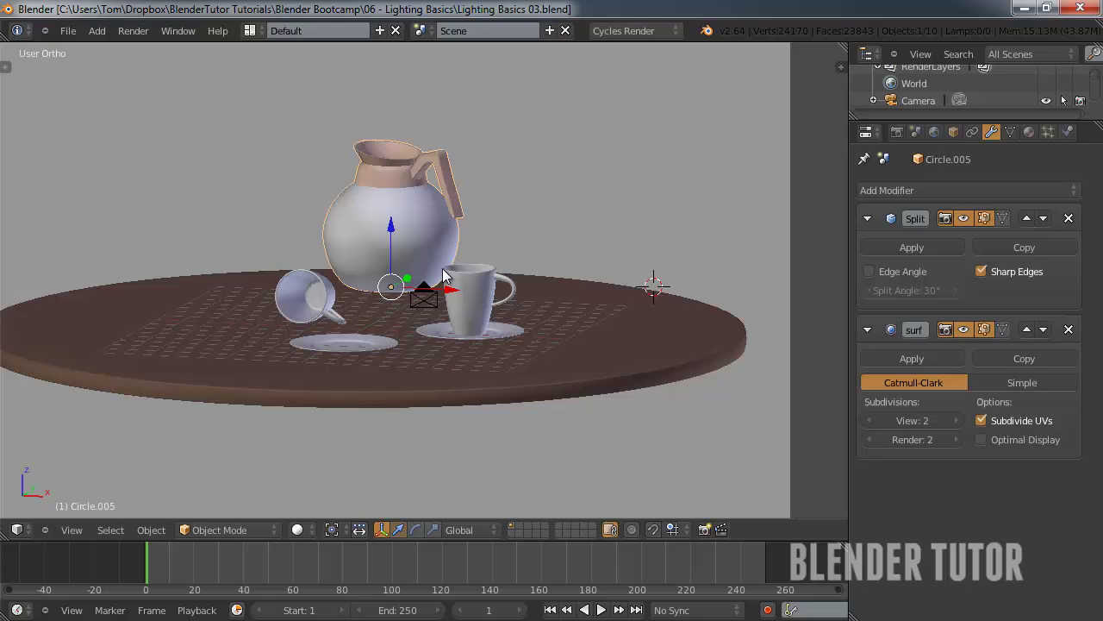
pyautogui.moveTo(451, 278); pyautogui.dragTo(449, 313, button='middle')
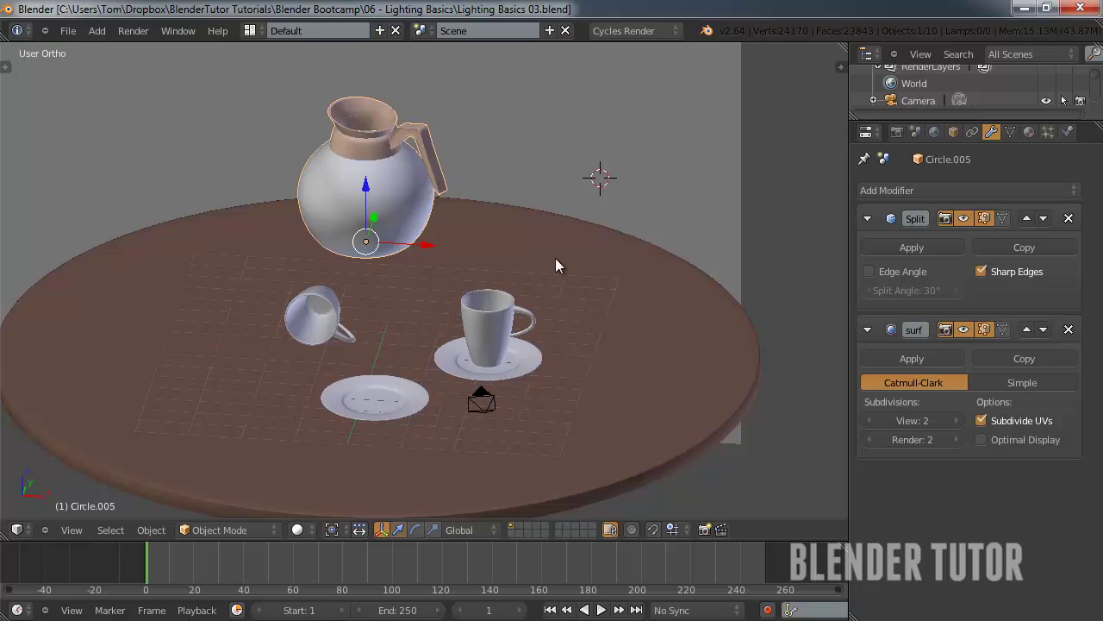
pyautogui.scroll(2, 412, 228)
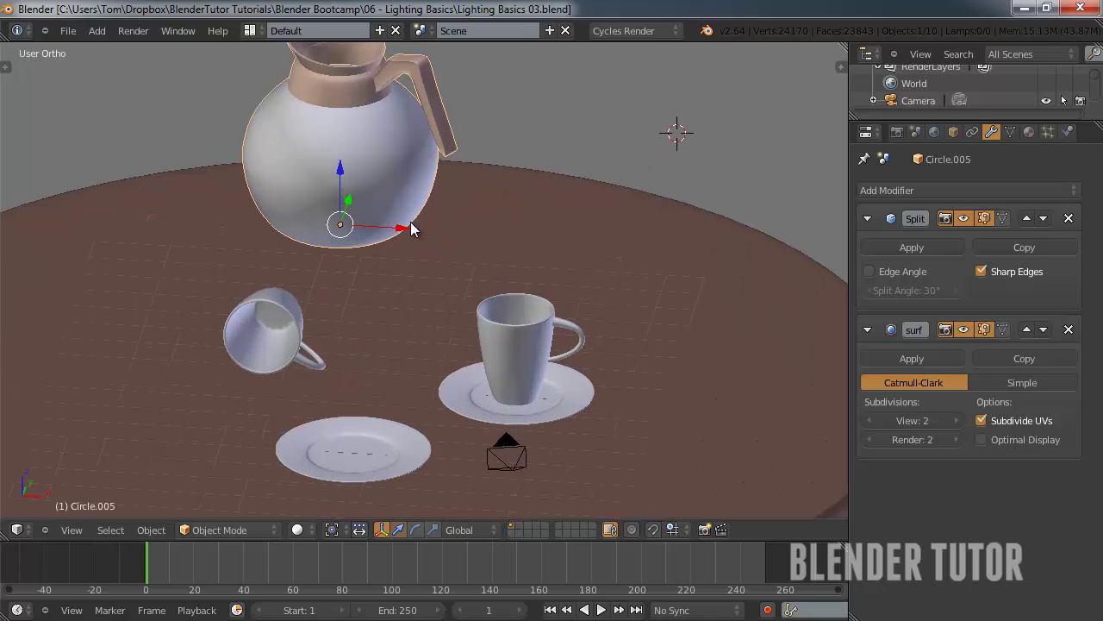
pyautogui.moveTo(412, 228); pyautogui.dragTo(422, 193, button='middle')
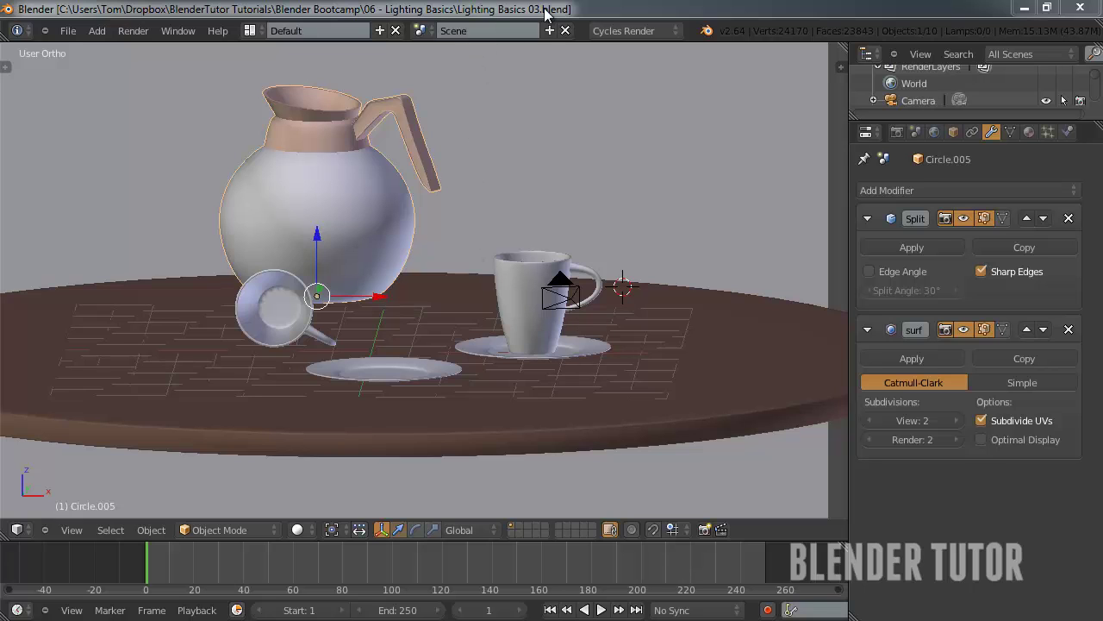
pyautogui.scroll(-2, 483, 269)
pyautogui.scroll(3, 483, 269)
pyautogui.scroll(1, 483, 268)
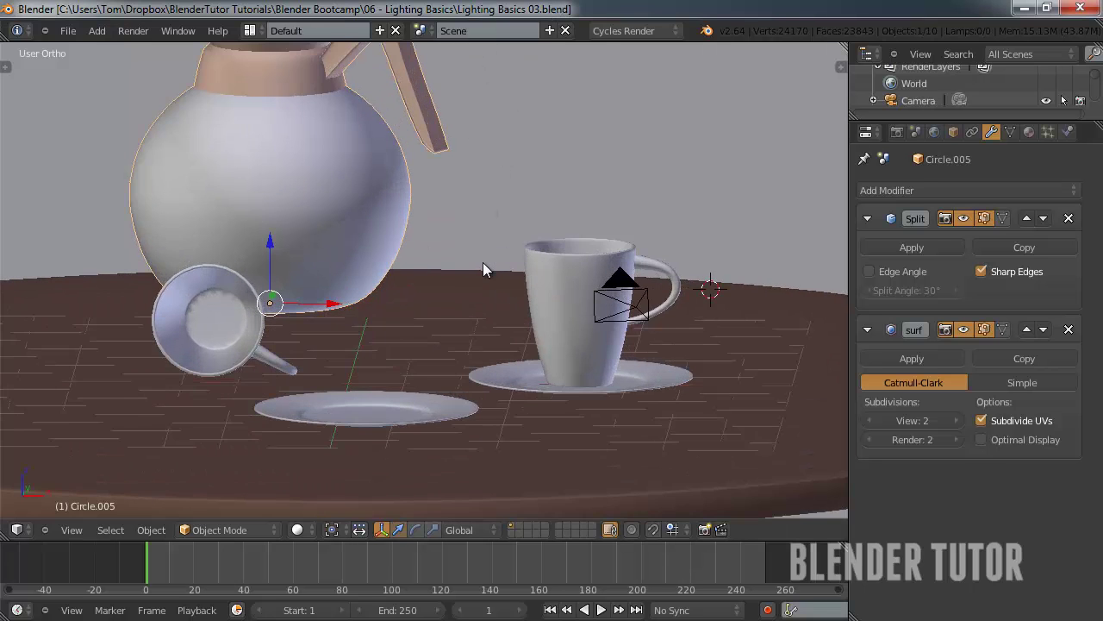
pyautogui.scroll(-2, 483, 269)
pyautogui.scroll(1, 477, 278)
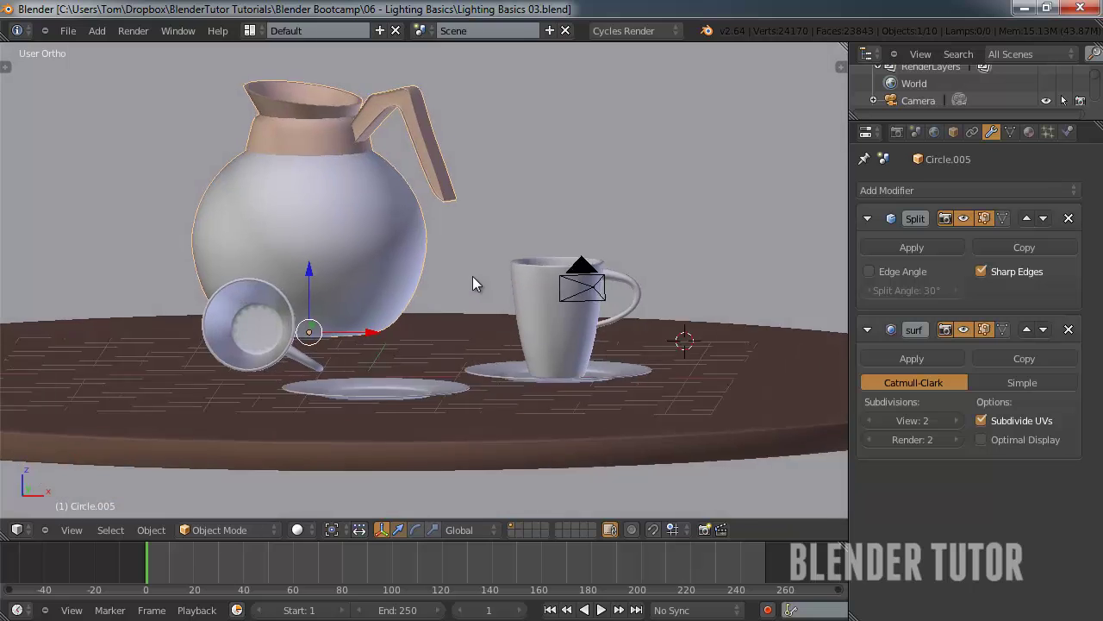
# Switch the viewport to perspective and examine the tableware, walls and camera placement from several angles.
pyautogui.press('KP_5')
pyautogui.scroll(-4, 460, 271)
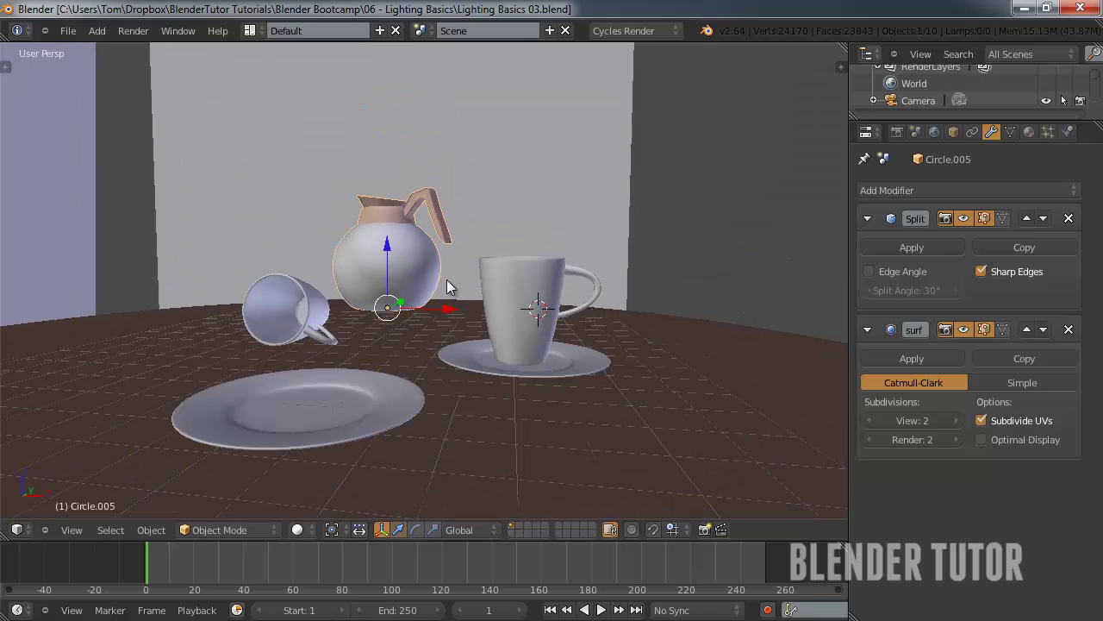
pyautogui.scroll(1, 475, 296)
pyautogui.moveTo(475, 297); pyautogui.dragTo(484, 292, button='middle')
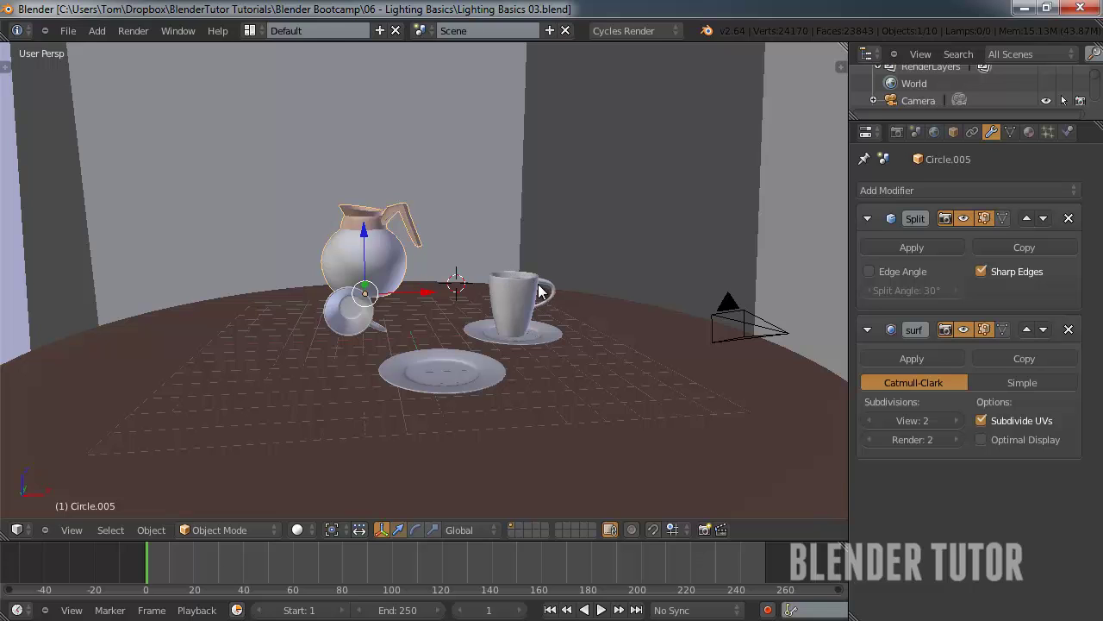
pyautogui.moveTo(498, 264); pyautogui.dragTo(509, 294, button='middle')
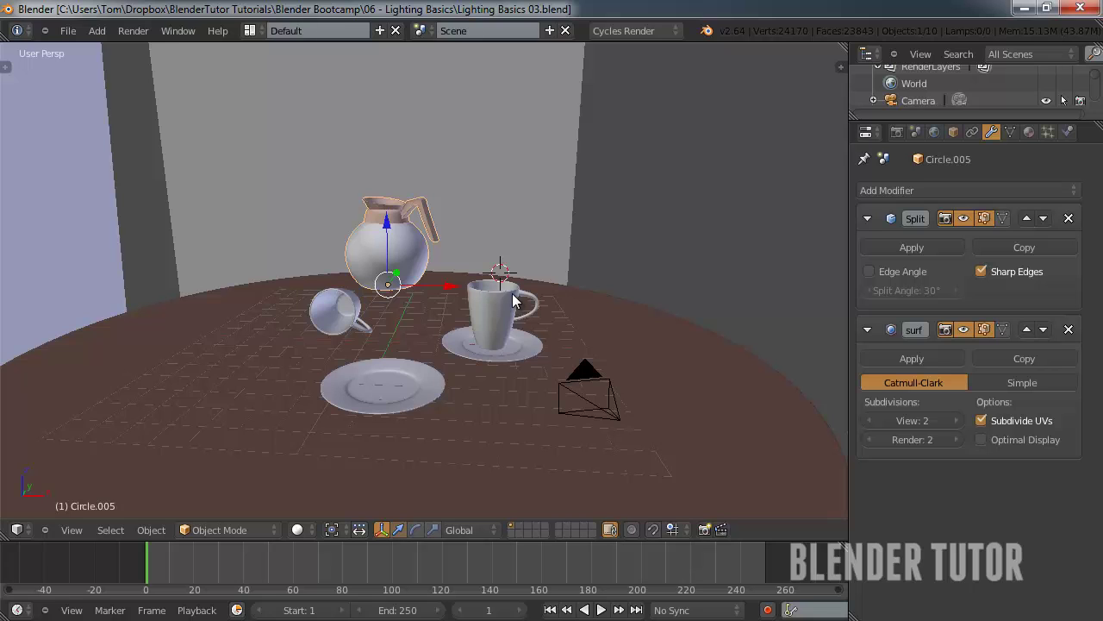
pyautogui.moveTo(549, 303); pyautogui.dragTo(455, 310, button='middle')
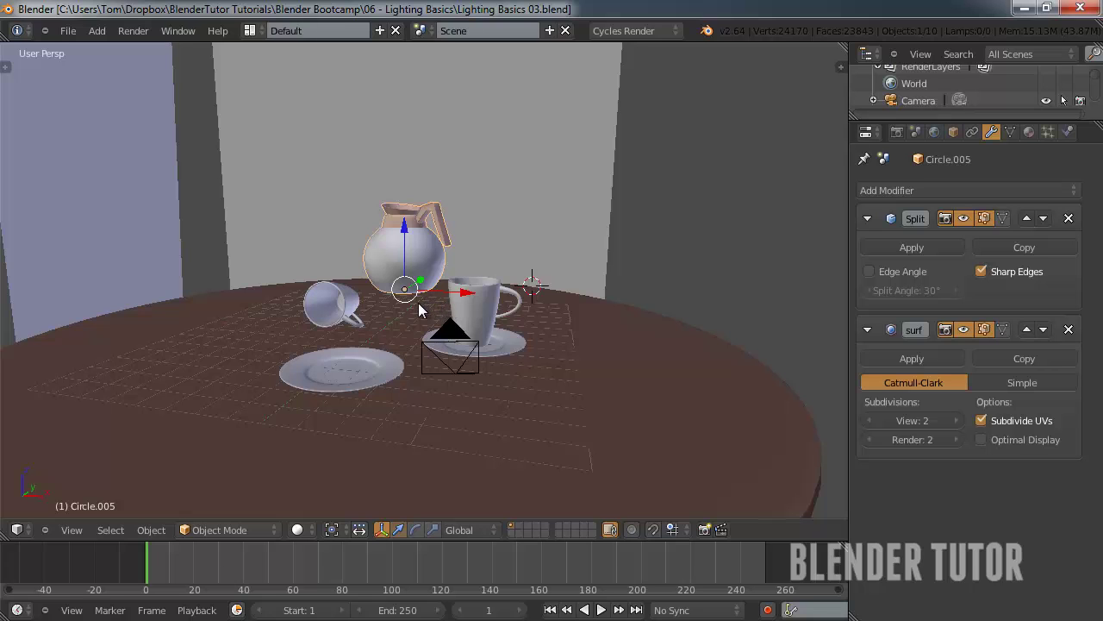
pyautogui.moveTo(424, 322); pyautogui.dragTo(482, 302, button='middle')
pyautogui.scroll(-3, 453, 309)
pyautogui.scroll(2, 443, 309)
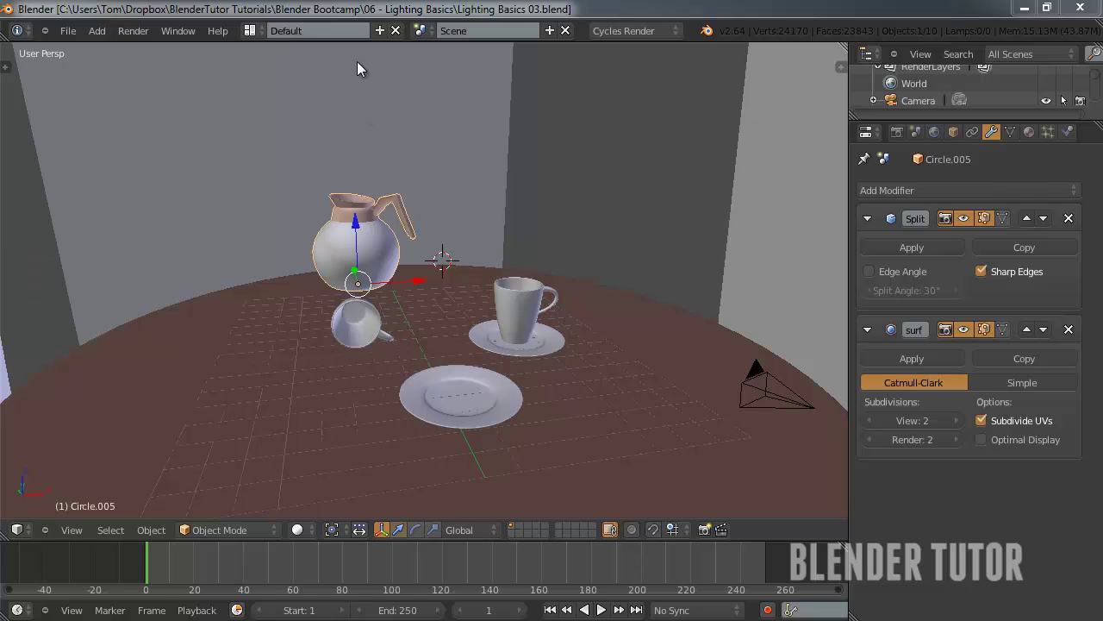
# Switch to Firefox and look through the Amazon page of the book Digital Lighting and Rendering (2nd Edition).
pyautogui.moveTo(2, 112); pyautogui.dragTo(204, 1)
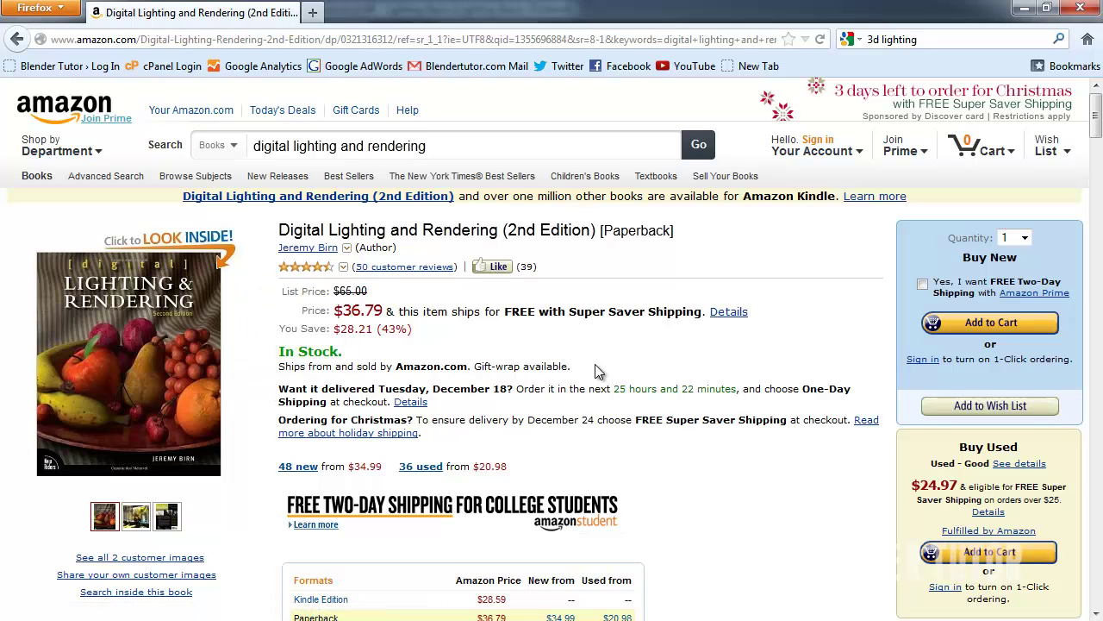
pyautogui.scroll(-5, 707, 332)
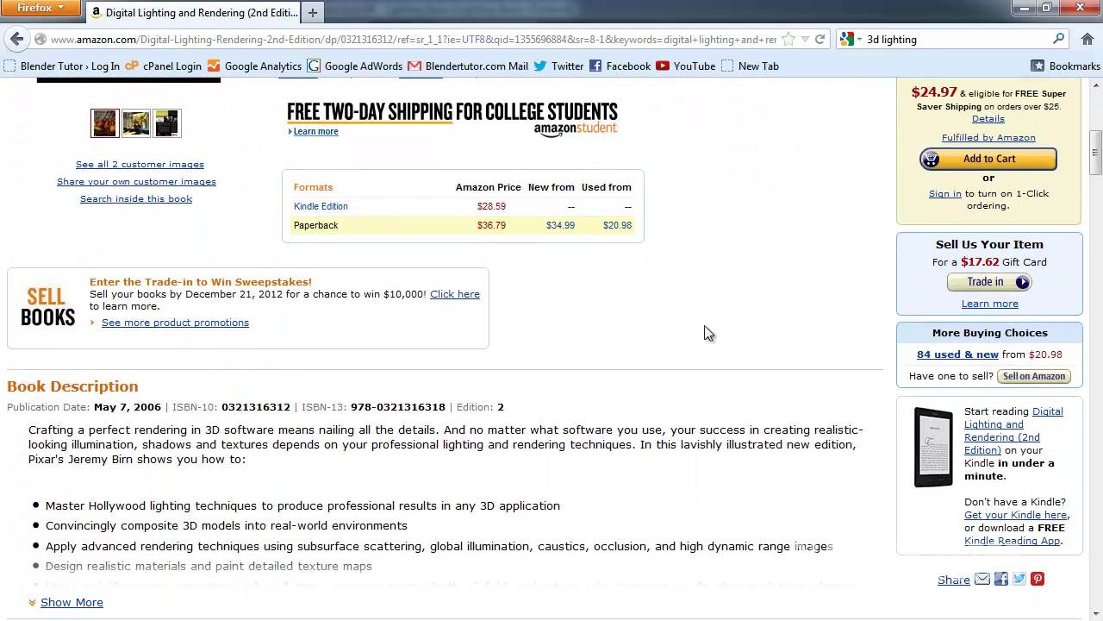
pyautogui.scroll(-5, 702, 337)
pyautogui.scroll(10, 694, 327)
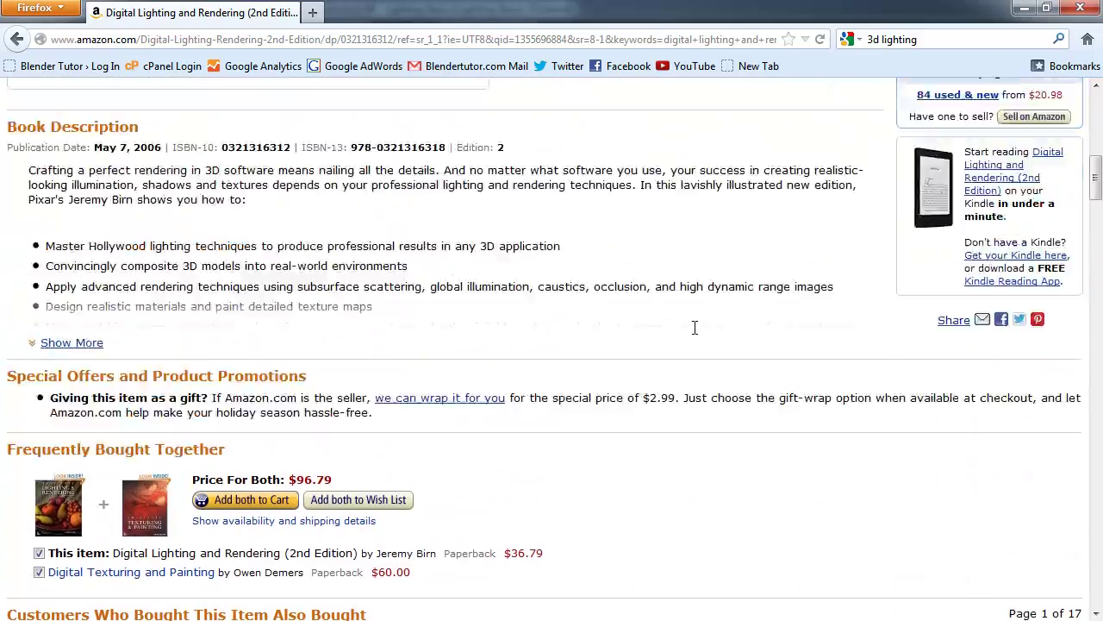
# Browse the book's description, related titles and editorial reviews, and return to its cover and price details.
pyautogui.scroll(1, 689, 327)
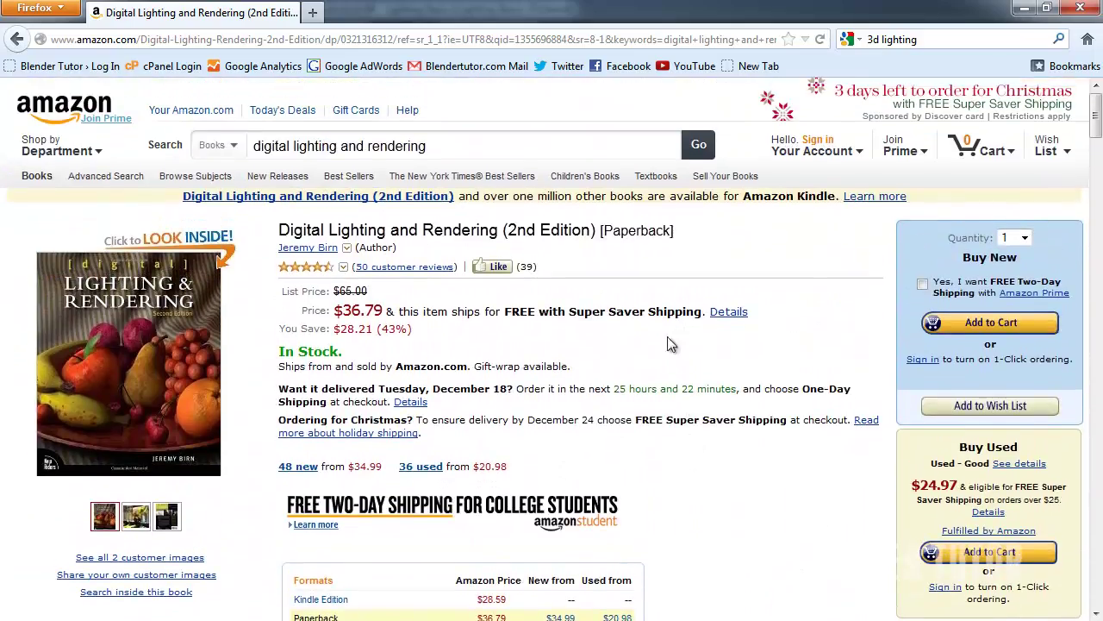
pyautogui.scroll(-8, 699, 367)
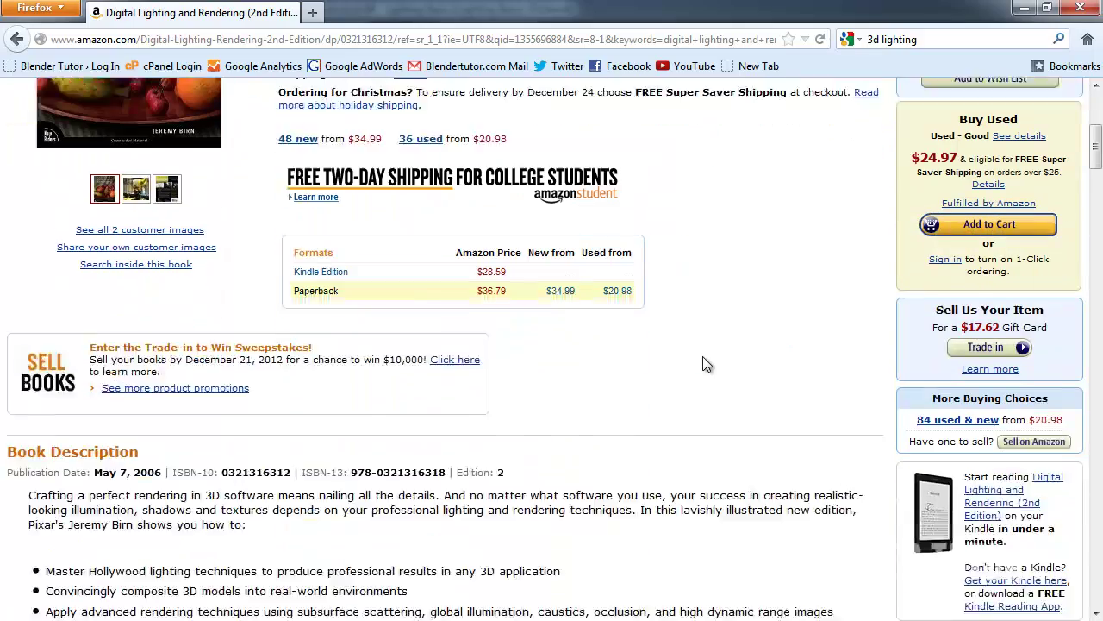
pyautogui.scroll(-4, 681, 320)
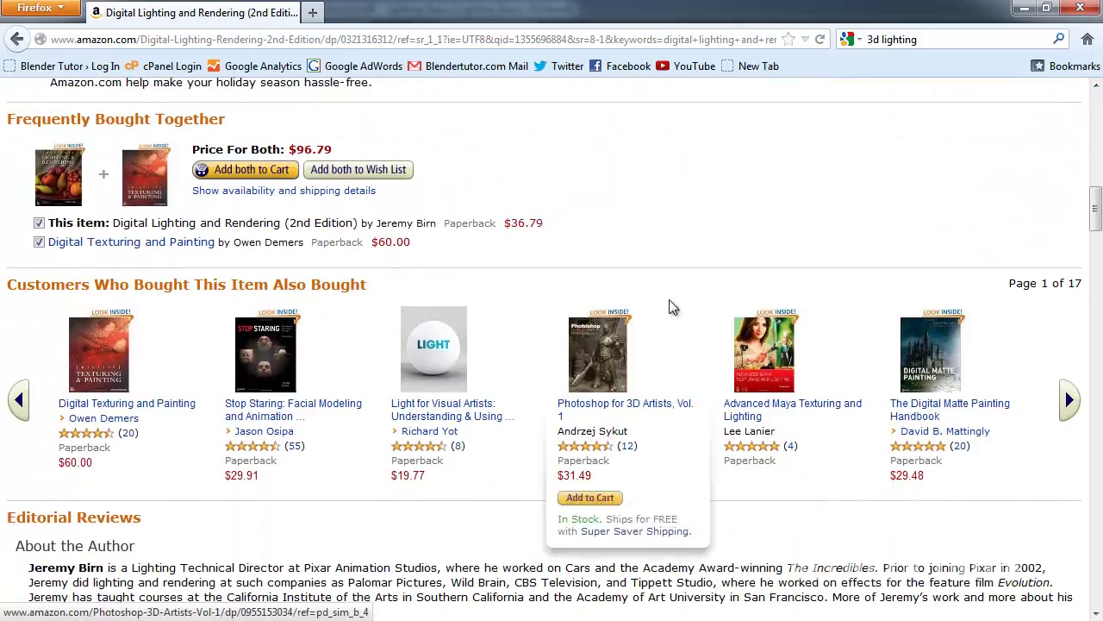
pyautogui.scroll(-2, 603, 274)
pyautogui.scroll(15, 503, 238)
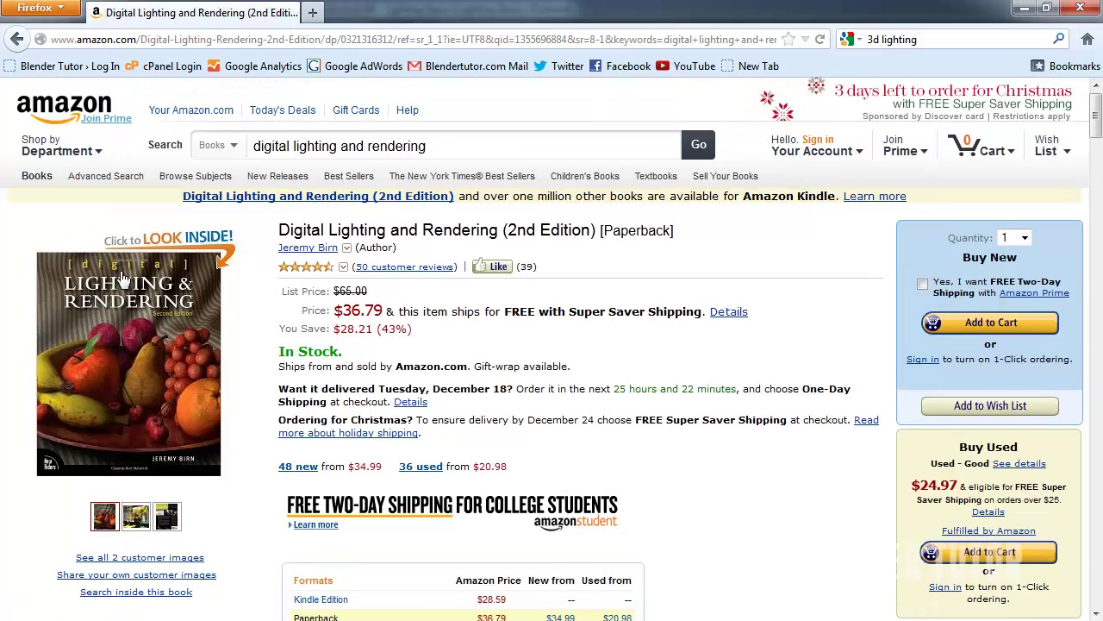
pyautogui.moveTo(181, 298)
# Return to Blender and examine the whole arrangement of the table and the surrounding planes from farther away.
pyautogui.click(1024, 11)
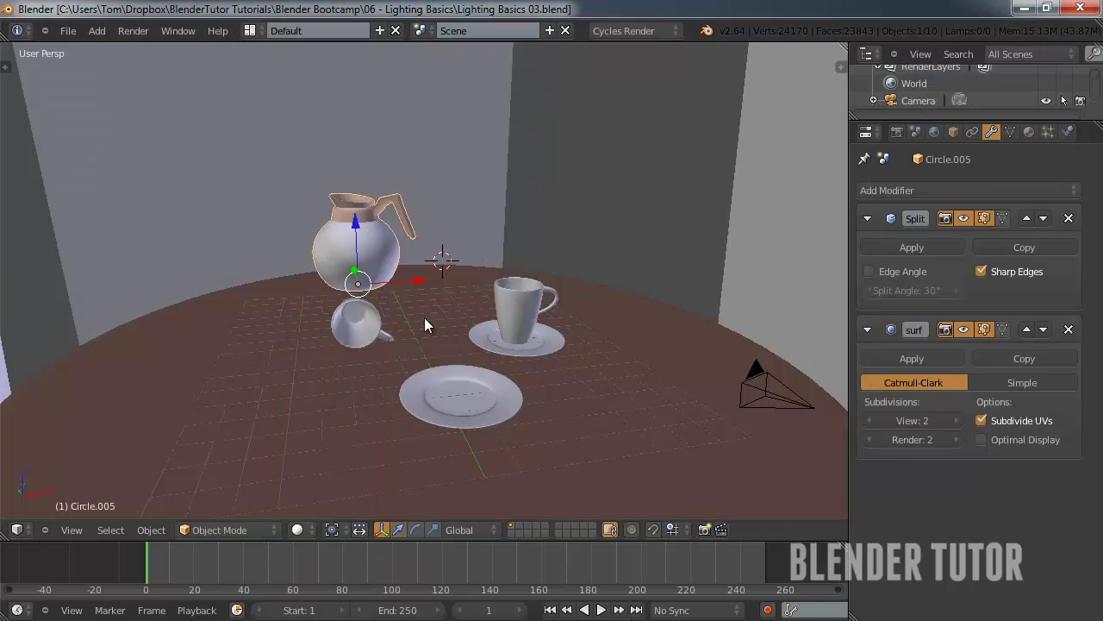
pyautogui.scroll(-4, 443, 282)
pyautogui.scroll(2, 441, 284)
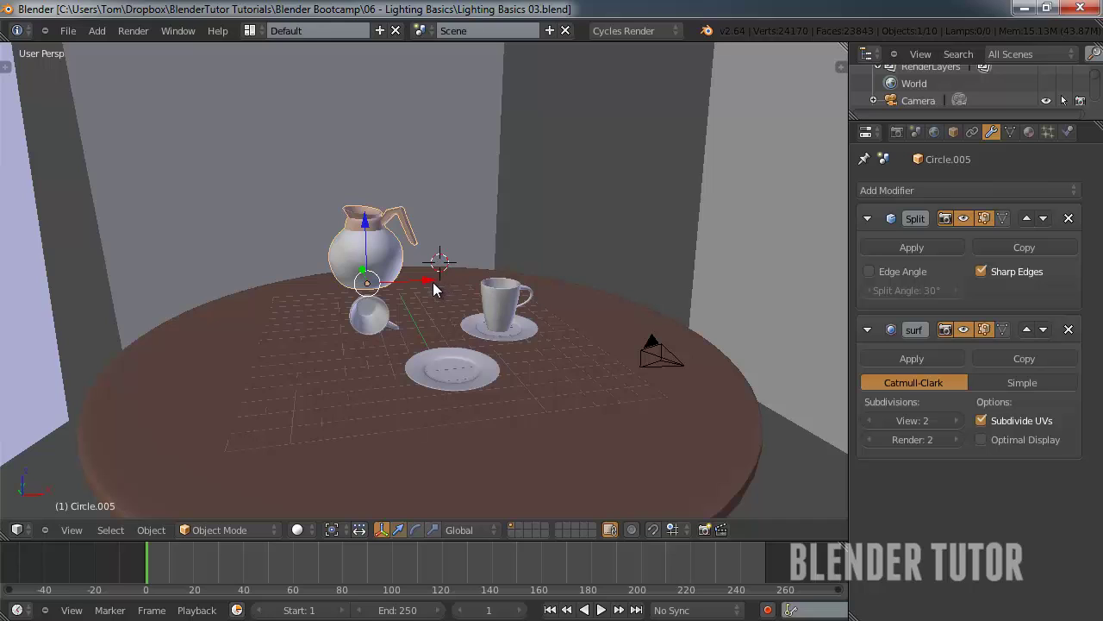
pyautogui.scroll(-3, 432, 285)
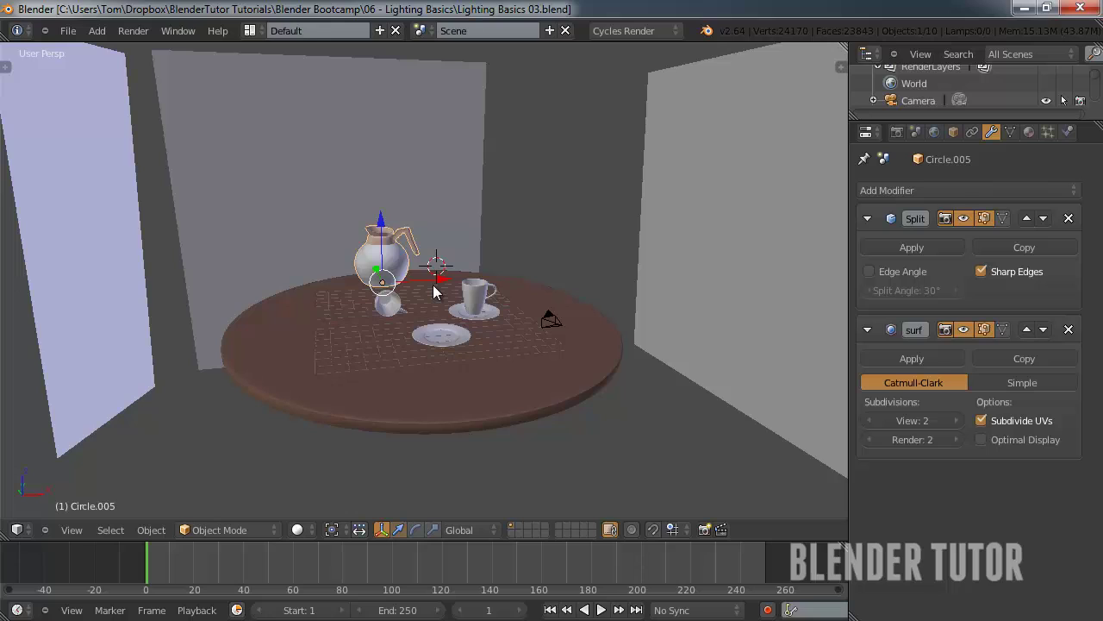
pyautogui.scroll(-2, 433, 289)
pyautogui.scroll(-2, 466, 284)
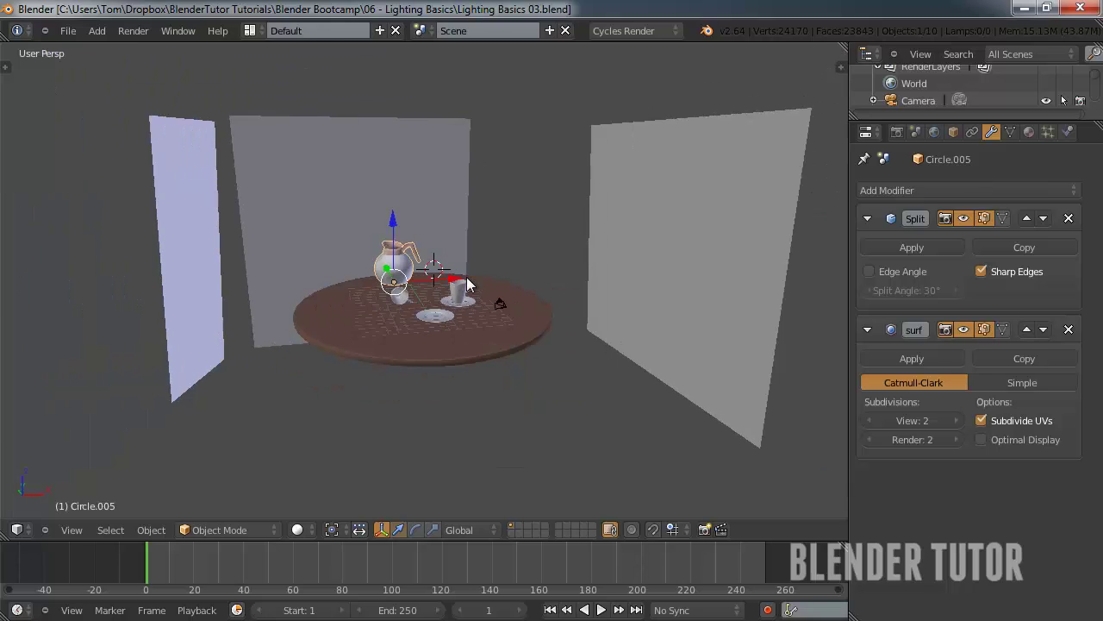
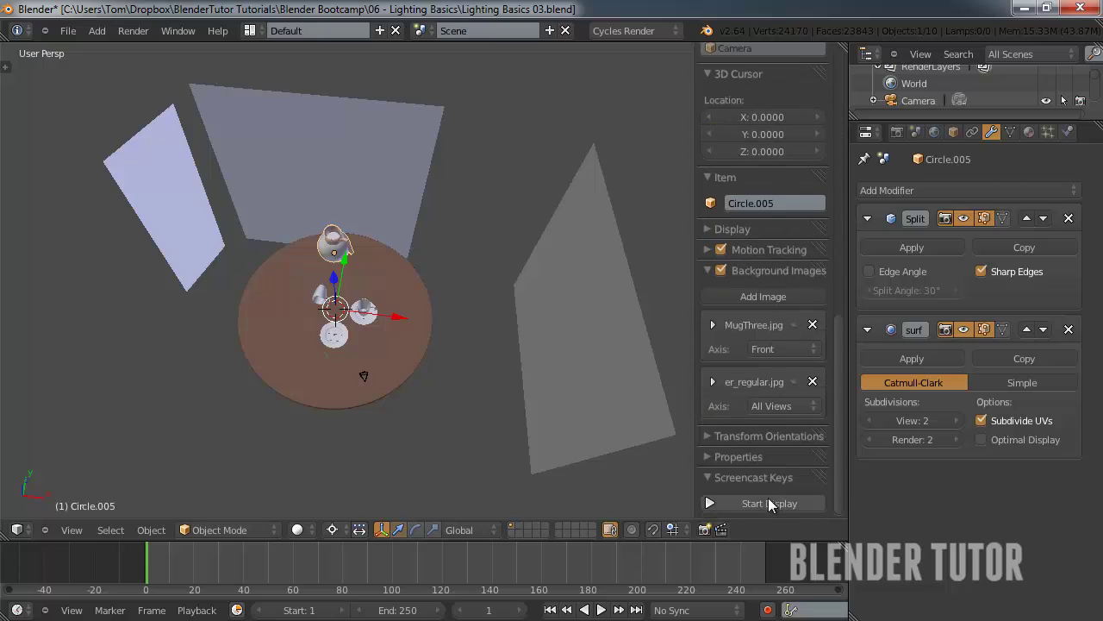
# Start the Screencast Keys display and hide the viewport's properties region.
pyautogui.click(768, 500)
pyautogui.press('n')
pyautogui.scroll(-2, 434, 332)
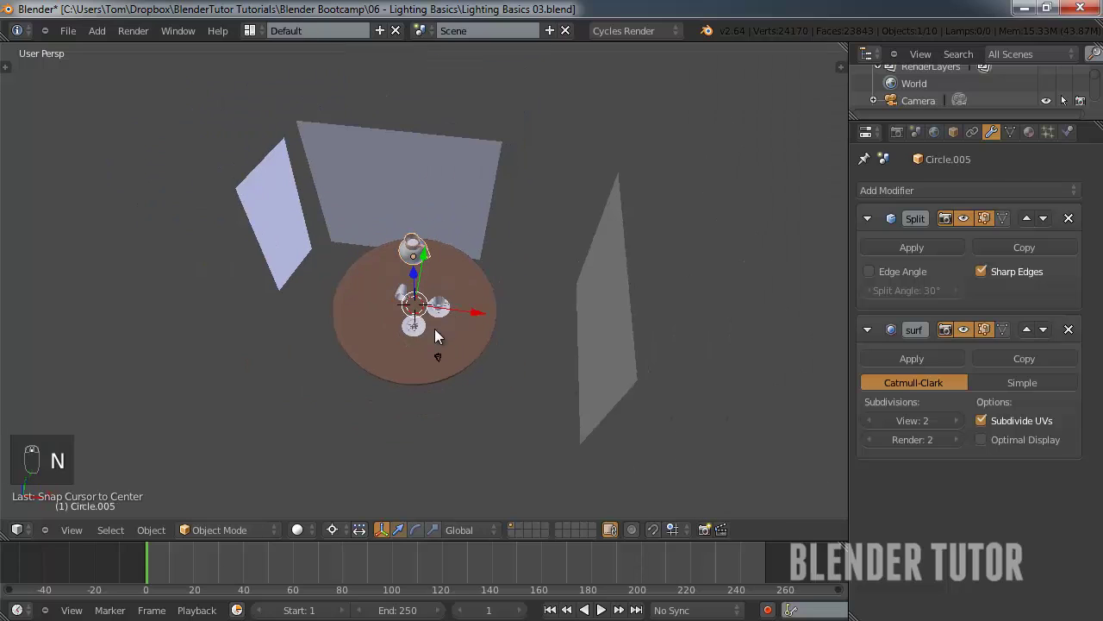
# Rotate the large light plane about the global Z axis around the 3D cursor to the opposite side of the table.
pyautogui.rightClick(579, 308)
pyautogui.moveTo(579, 308); pyautogui.dragTo(606, 226, button='middle')
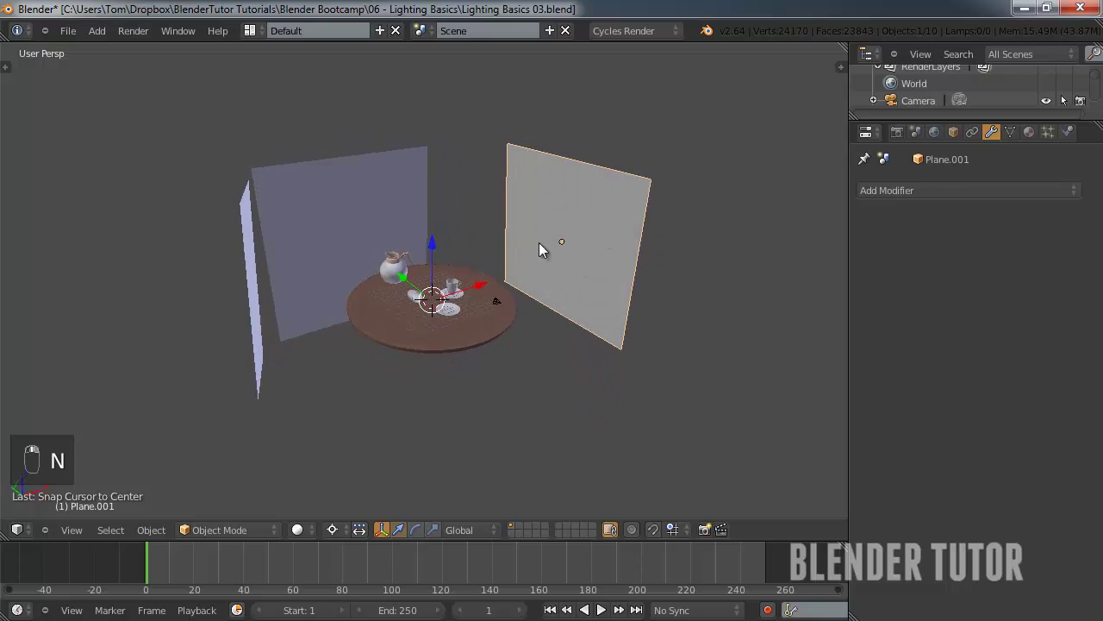
pyautogui.moveTo(601, 274); pyautogui.dragTo(488, 409, button='middle')
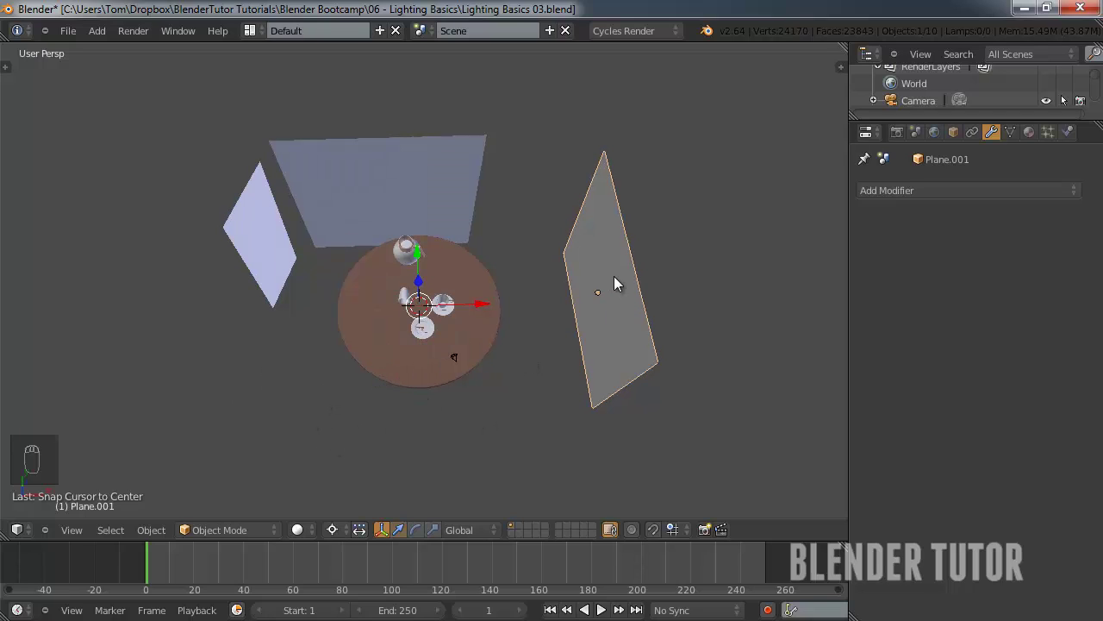
pyautogui.press('r')
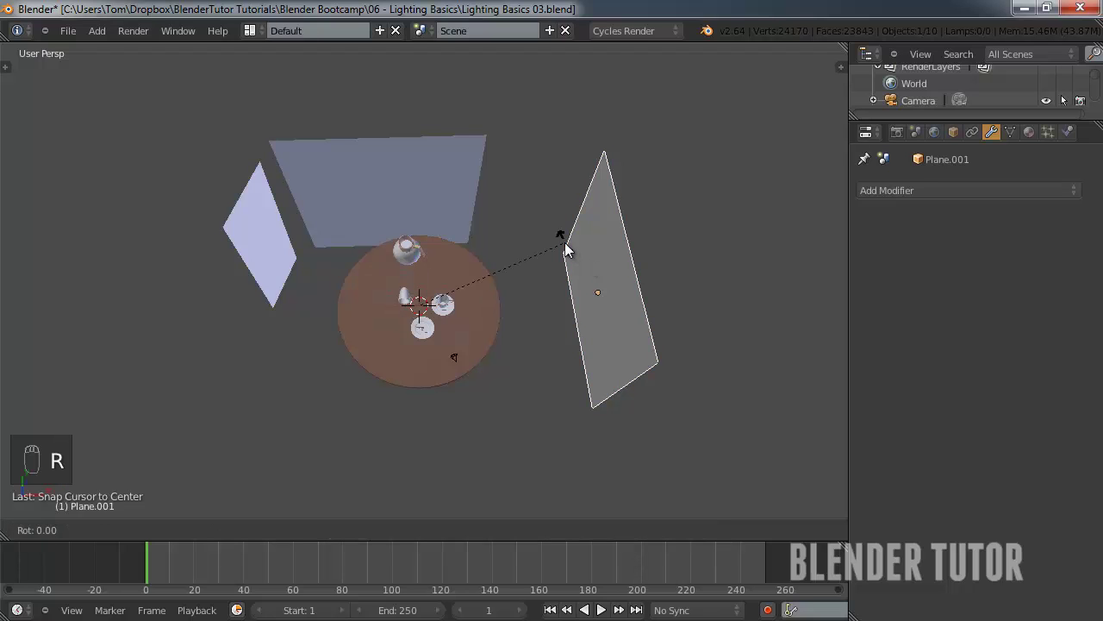
pyautogui.press('z')
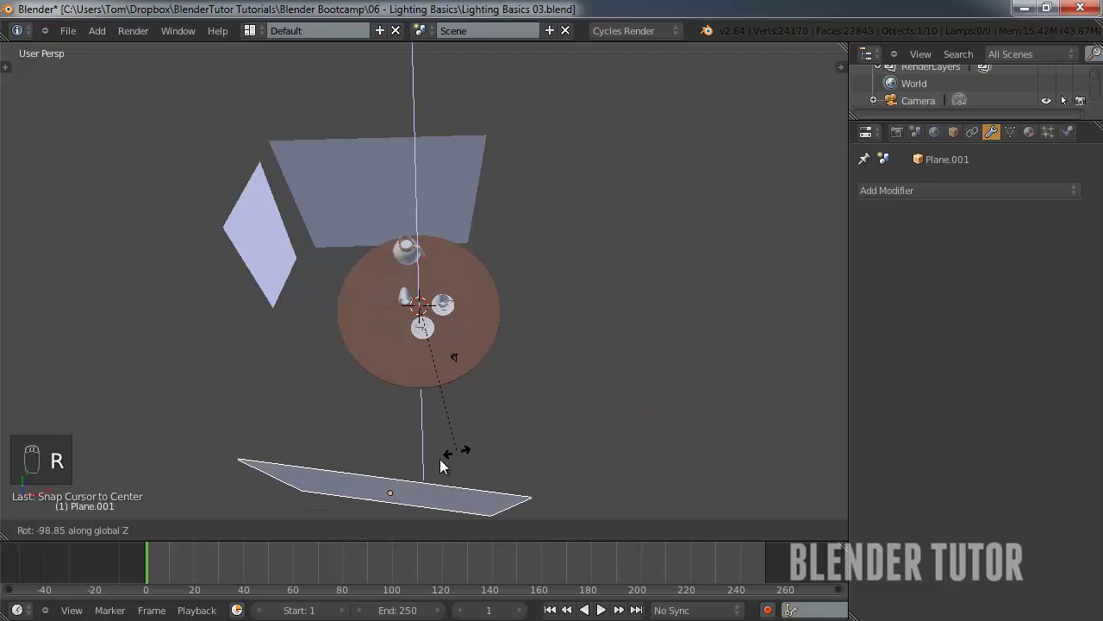
pyautogui.click(340, 450)
# Hide the smaller light plane and preview the single-light setup through the camera in Rendered shading, examining the cups and coffee pot.
pyautogui.rightClick(262, 255)
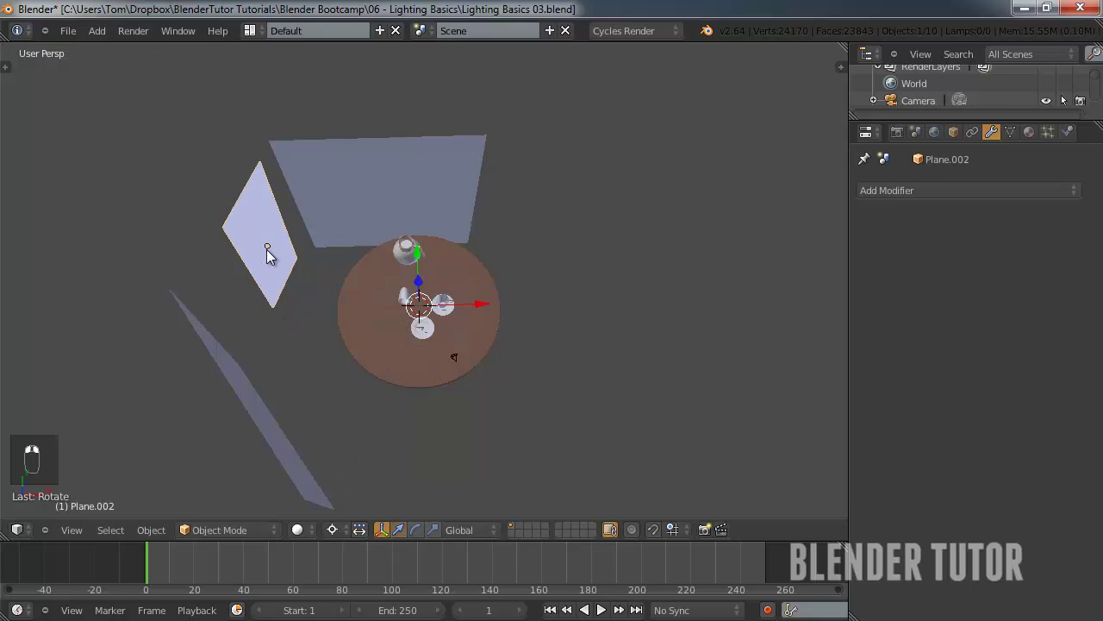
pyautogui.press('h')
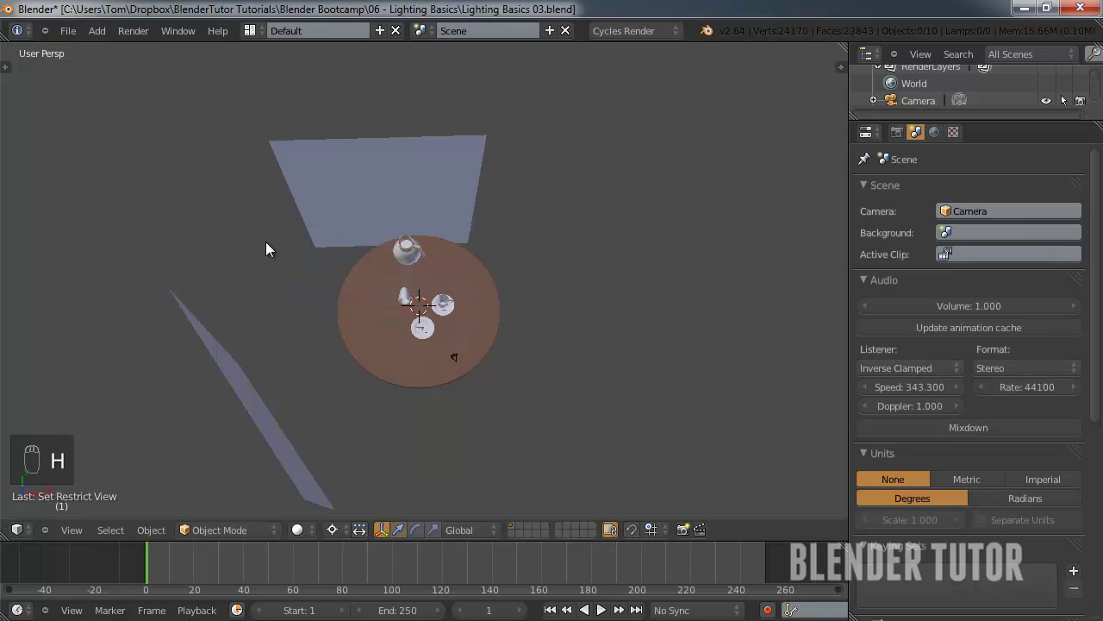
pyautogui.moveTo(350, 281); pyautogui.dragTo(364, 228, button='middle')
pyautogui.press('KP_0')
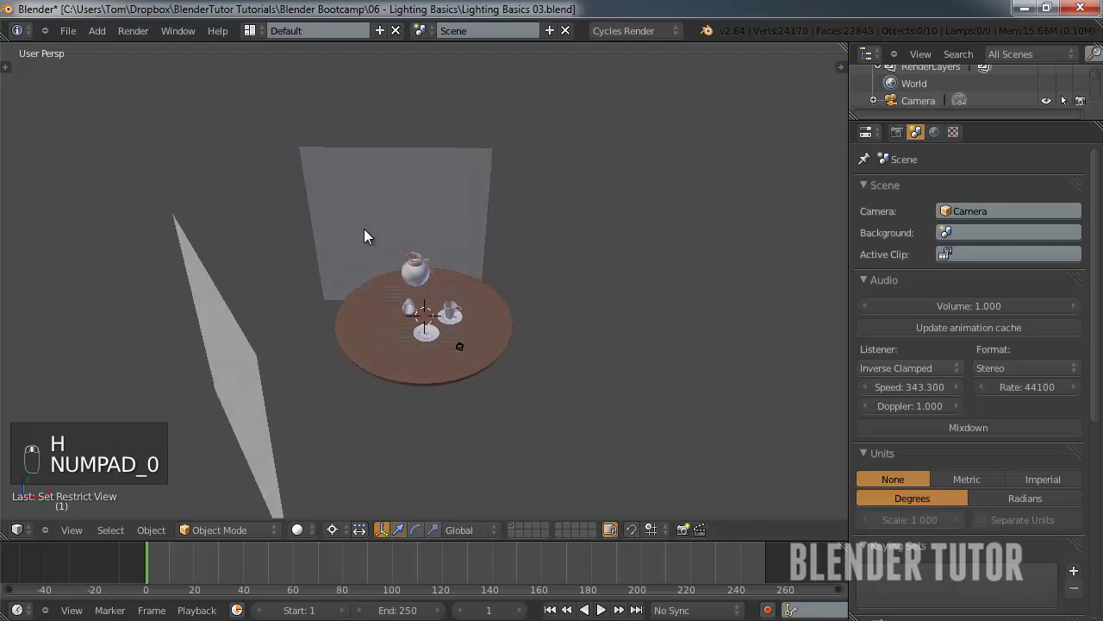
pyautogui.click(311, 529)
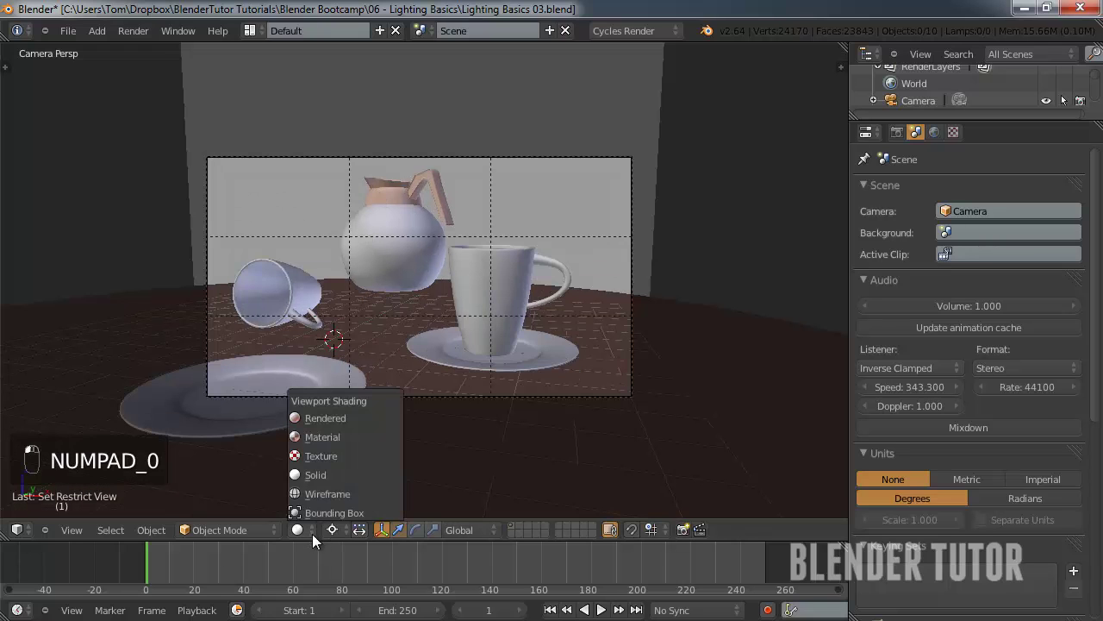
pyautogui.click(333, 414)
pyautogui.scroll(3, 397, 346)
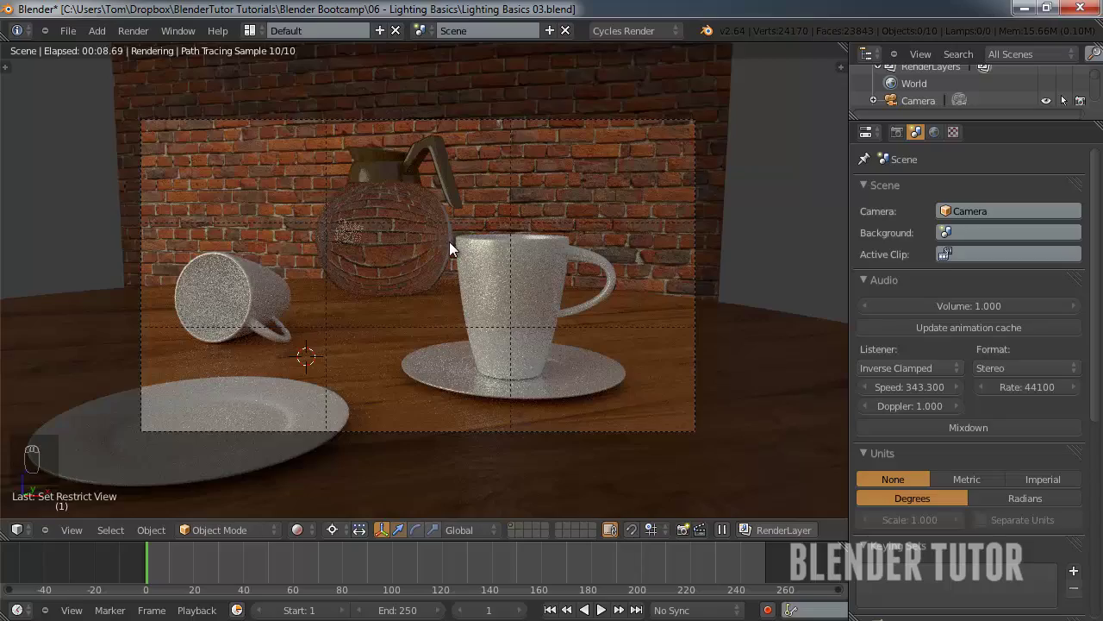
pyautogui.scroll(2, 449, 242)
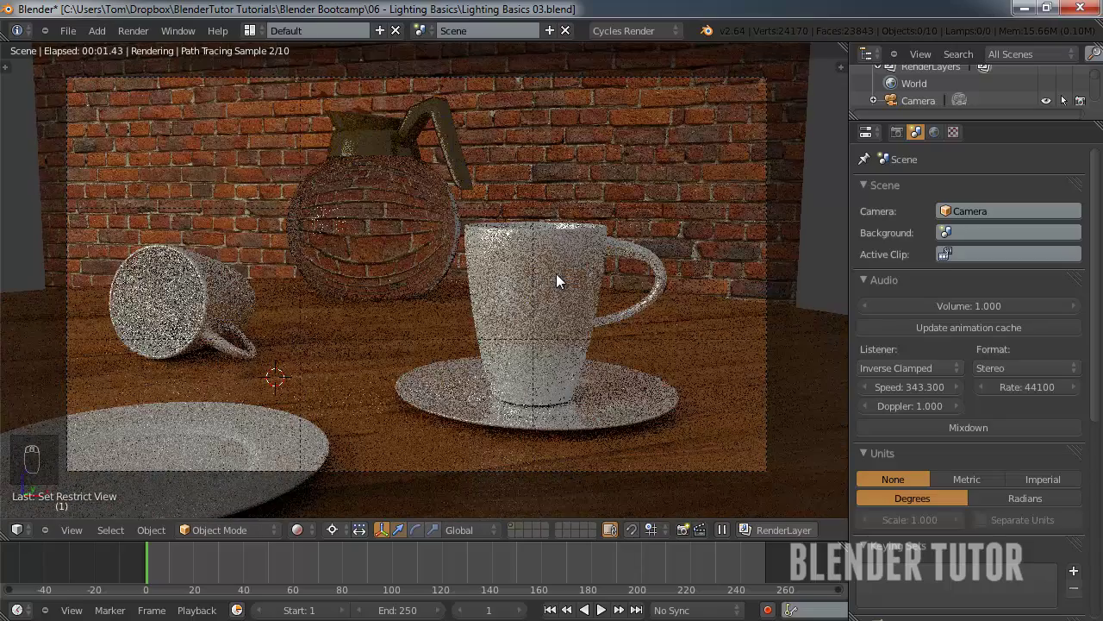
pyautogui.keyDown('shift'); pyautogui.moveTo(556, 273); pyautogui.dragTo(533, 262, button='middle'); pyautogui.keyUp('shift')
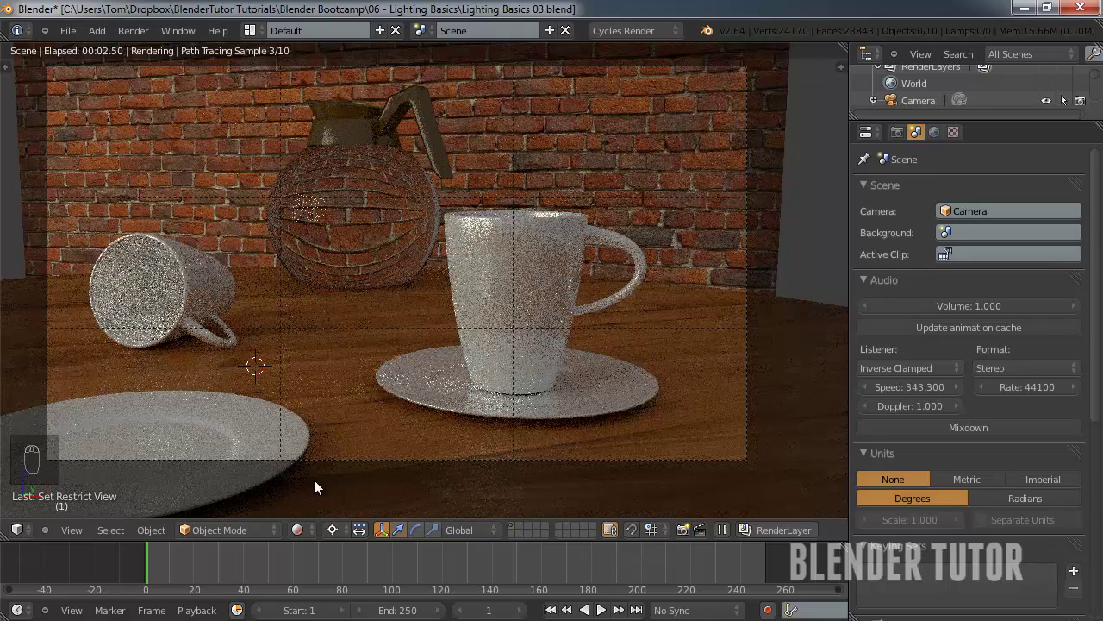
# Return the viewport to Solid shading and unhide the smaller light plane.
pyautogui.click(307, 529)
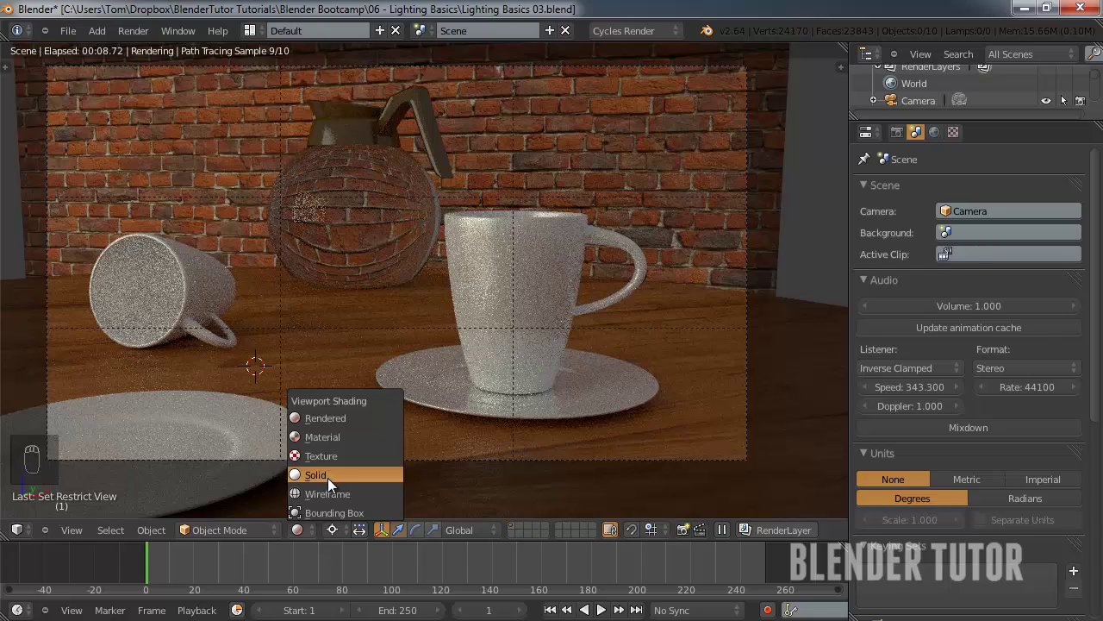
pyautogui.click(333, 470)
pyautogui.scroll(-3, 381, 297)
pyautogui.moveTo(381, 296); pyautogui.dragTo(414, 268, button='middle')
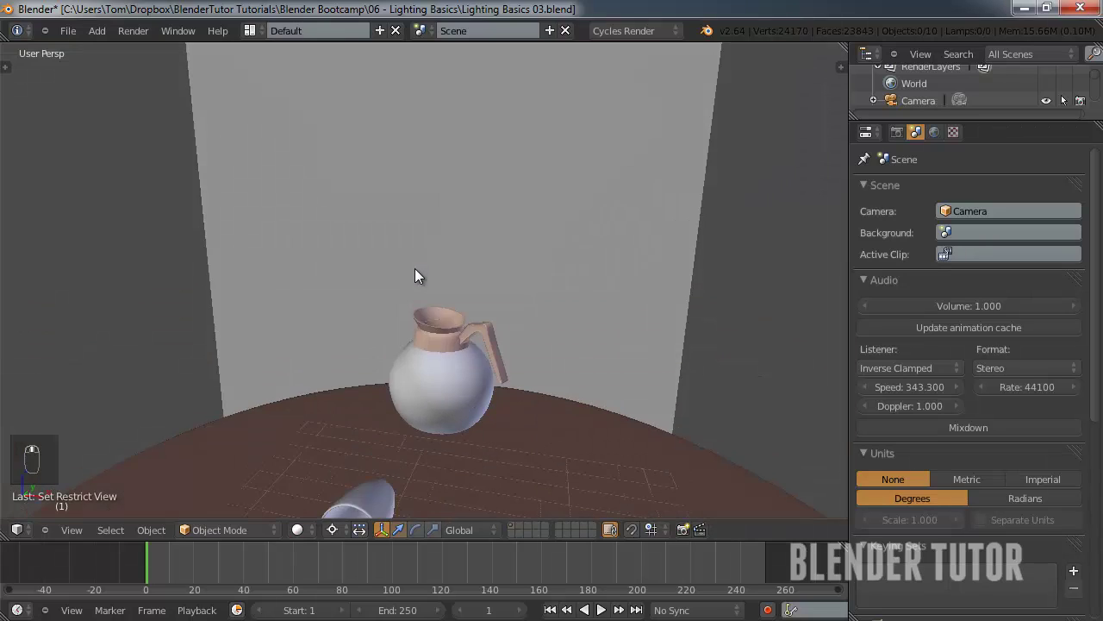
pyautogui.scroll(-5, 414, 268)
pyautogui.hotkey('alt', 'h')
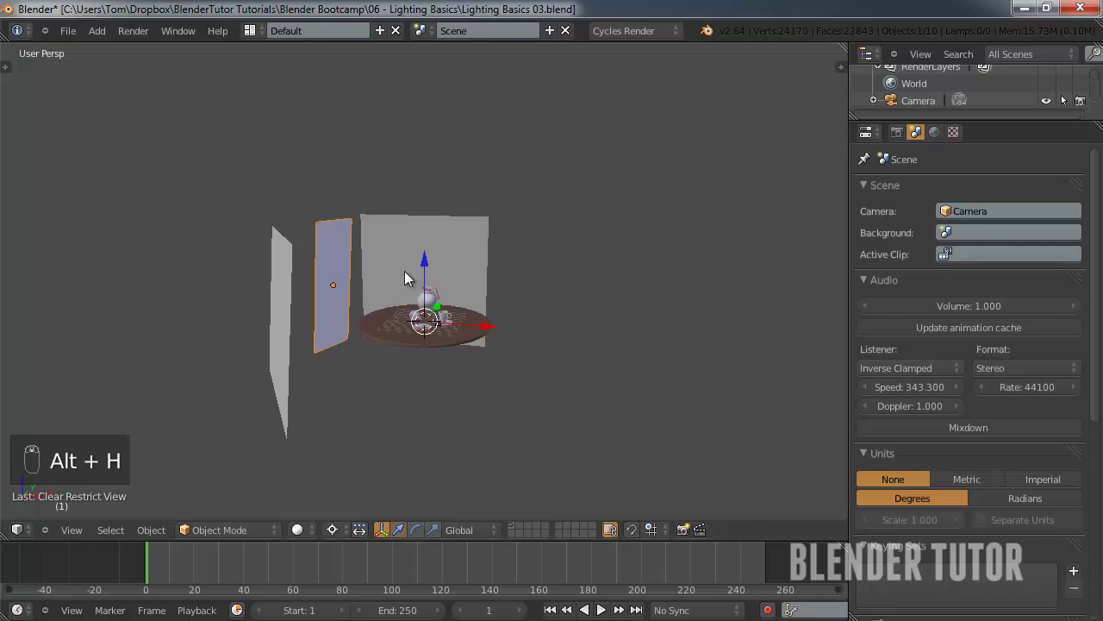
# Rotate the unhidden light plane about the global Z axis around the 3D cursor so it faces the large light across the table.
pyautogui.moveTo(336, 273); pyautogui.dragTo(437, 203, button='middle')
pyautogui.press('KP_Decimal')
pyautogui.press('r')
pyautogui.press('r')
pyautogui.press('z')
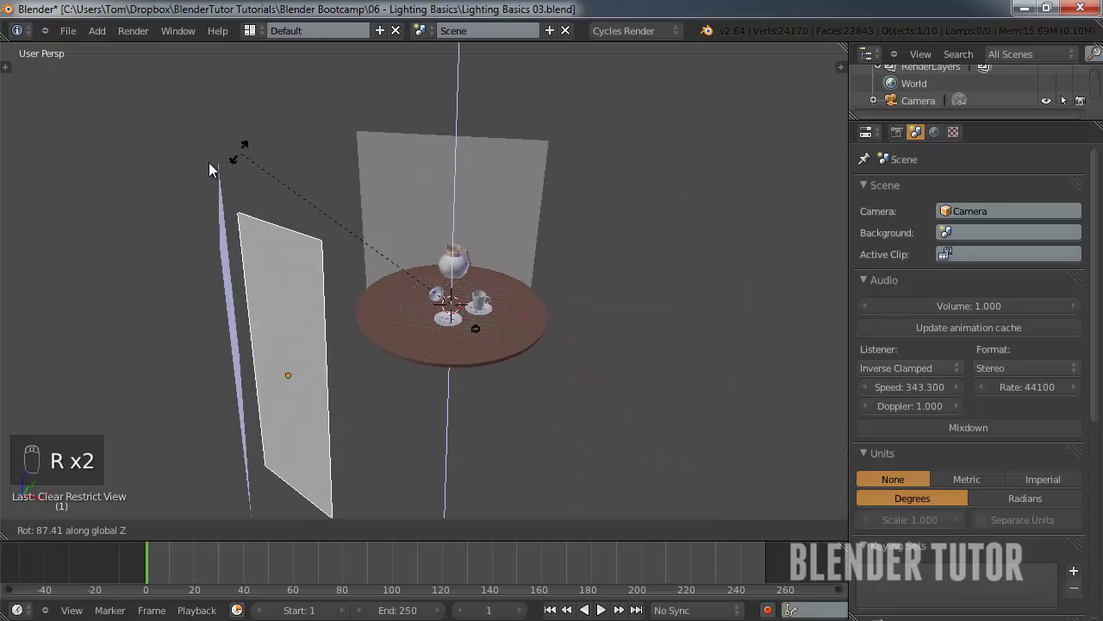
pyautogui.click(293, 500)
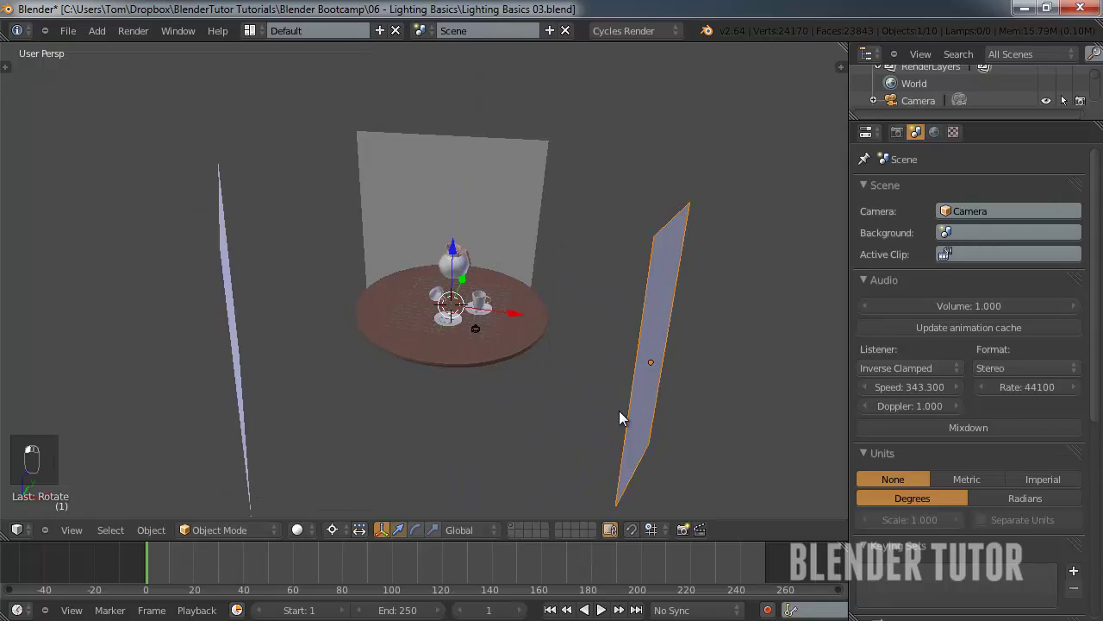
# Scale the smaller light plane to about 0.74 around its own center, and restore the 3D cursor as the pivot point.
pyautogui.press('s')
pyautogui.rightClick(720, 336)
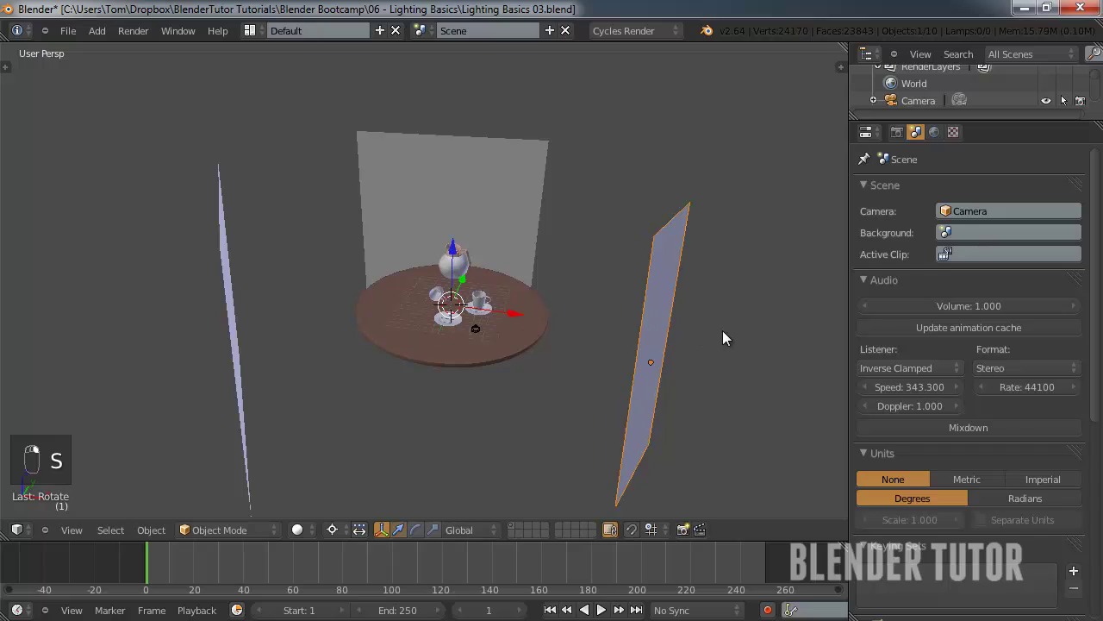
pyautogui.press(',')
pyautogui.press('s')
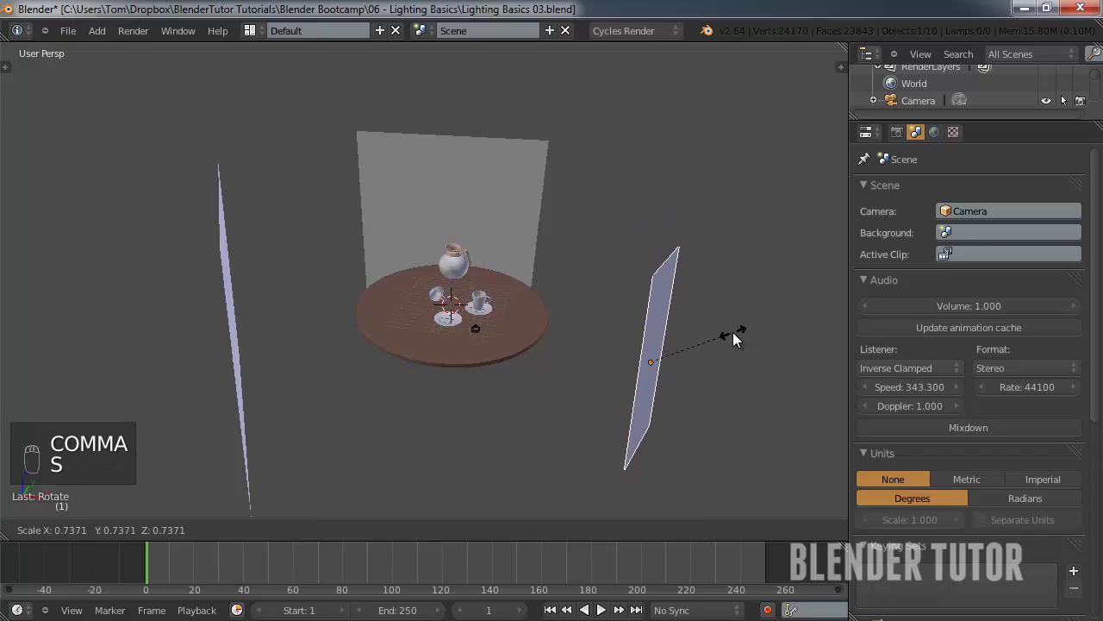
pyautogui.click(733, 332)
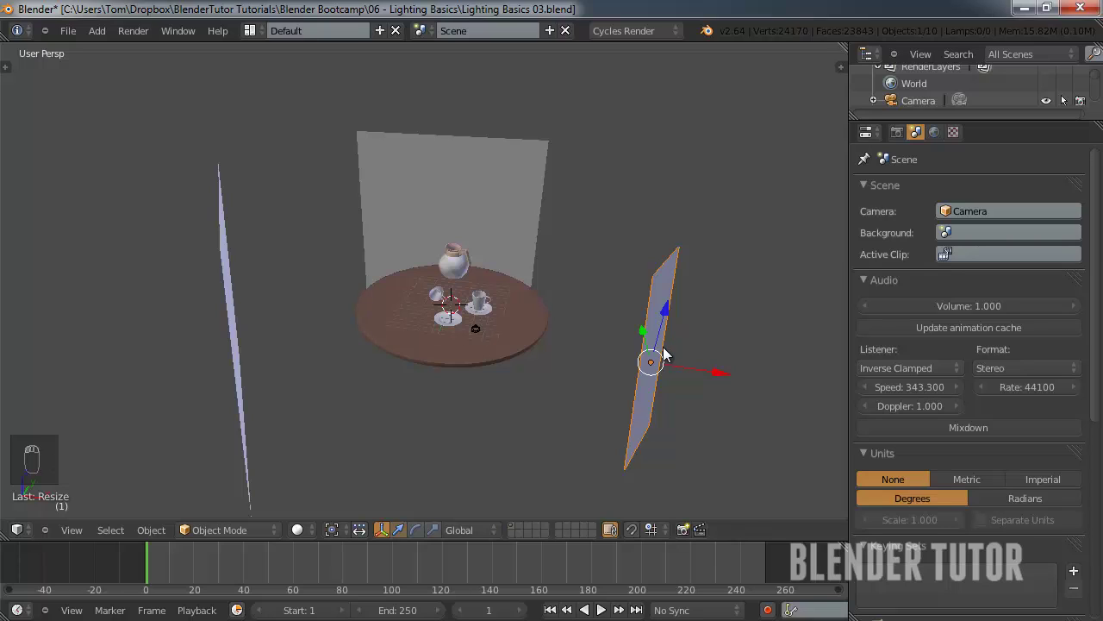
pyautogui.press('.')
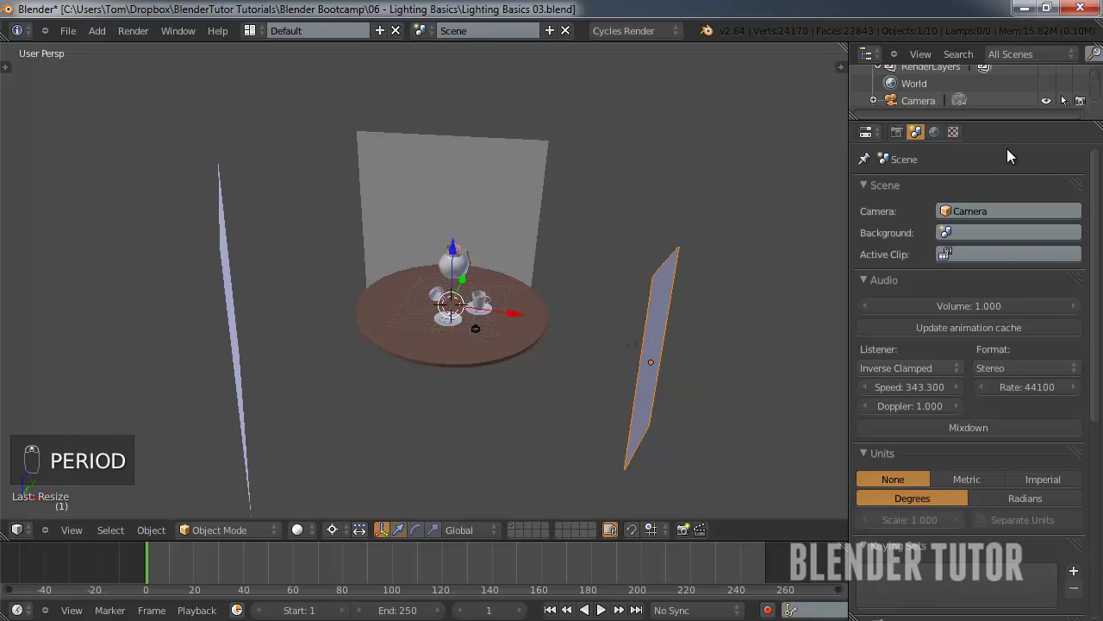
# Compare the Emission material color and strength of the two light planes on either side of the table.
pyautogui.rightClick(660, 318)
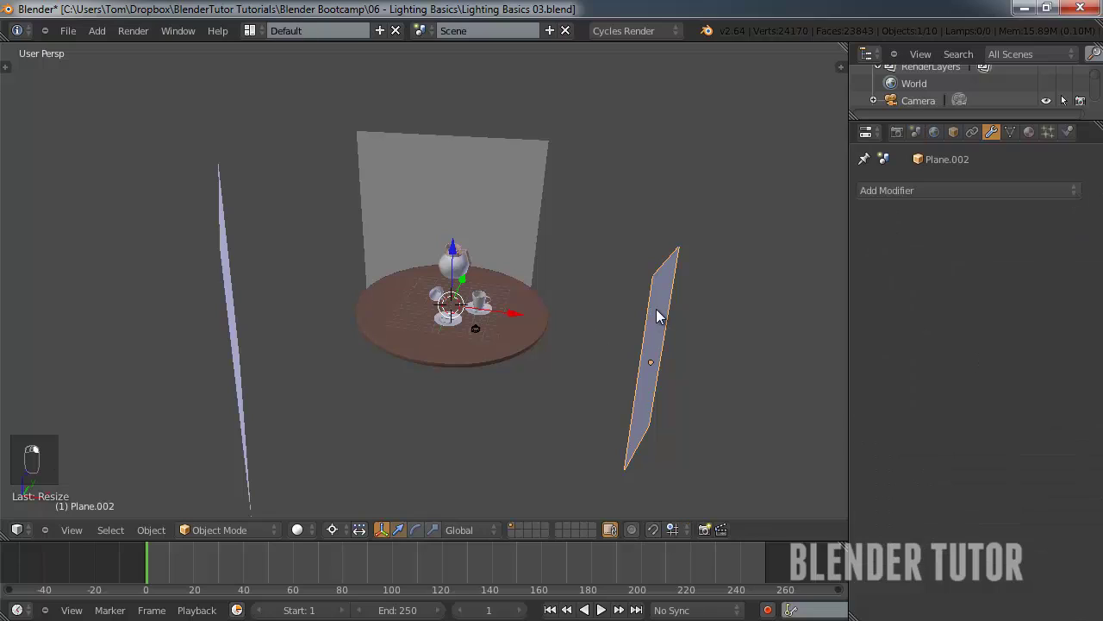
pyautogui.click(1031, 131)
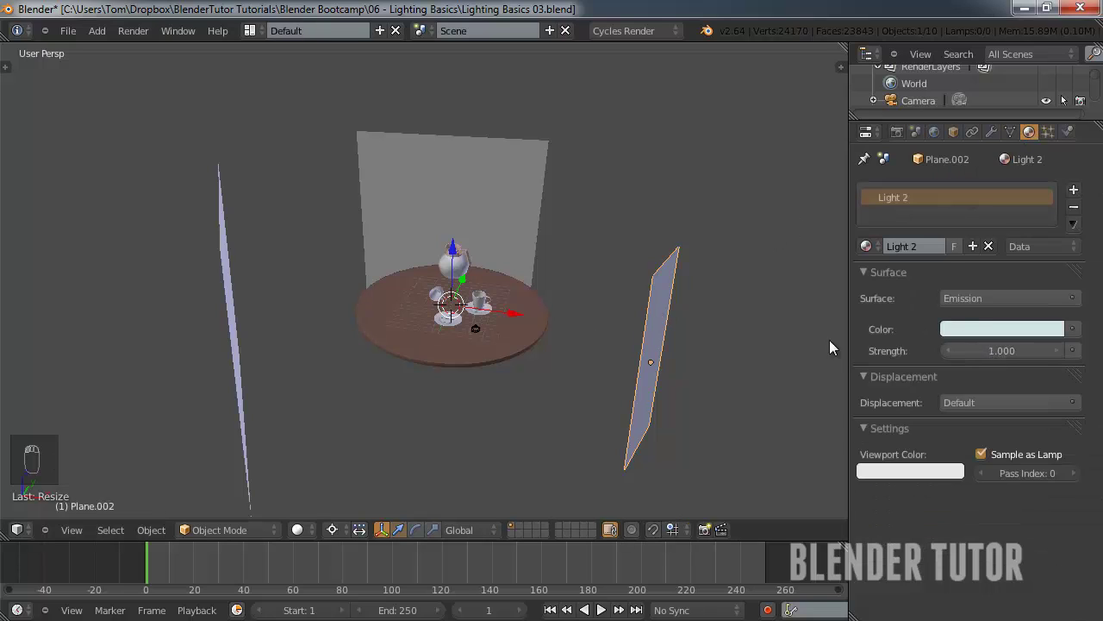
pyautogui.rightClick(233, 326)
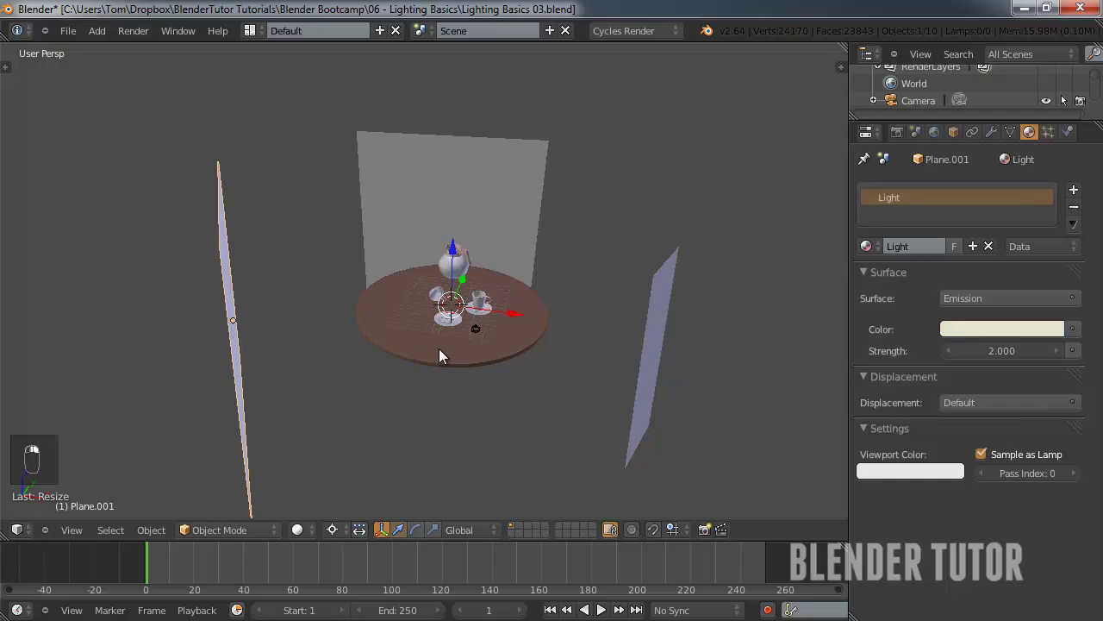
pyautogui.moveTo(439, 348); pyautogui.dragTo(630, 357, button='middle')
pyautogui.rightClick(681, 337)
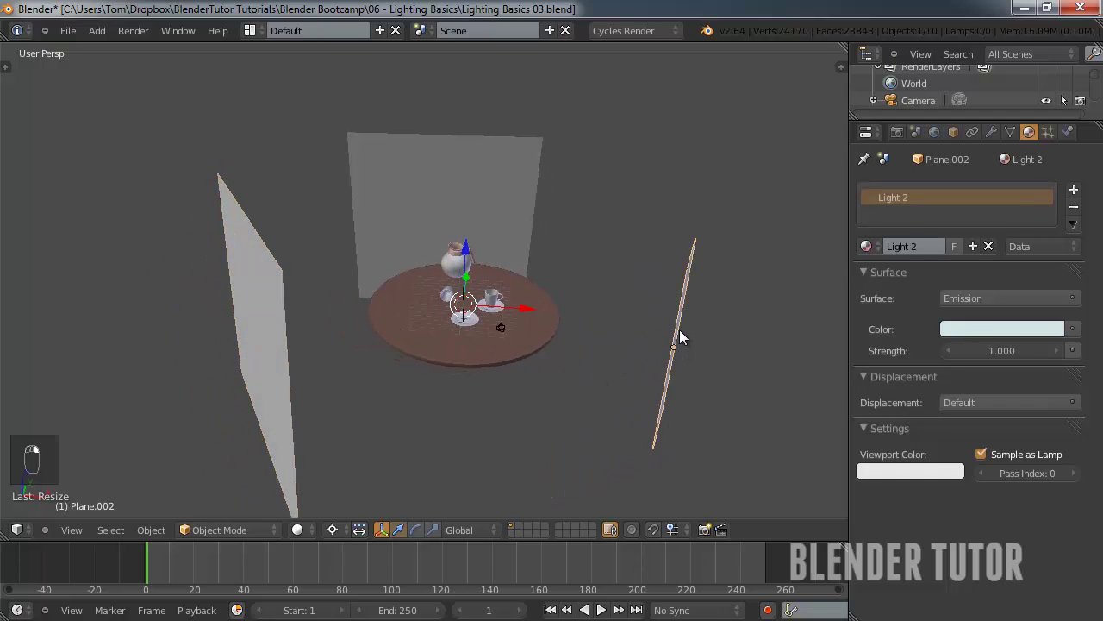
pyautogui.rightClick(234, 278)
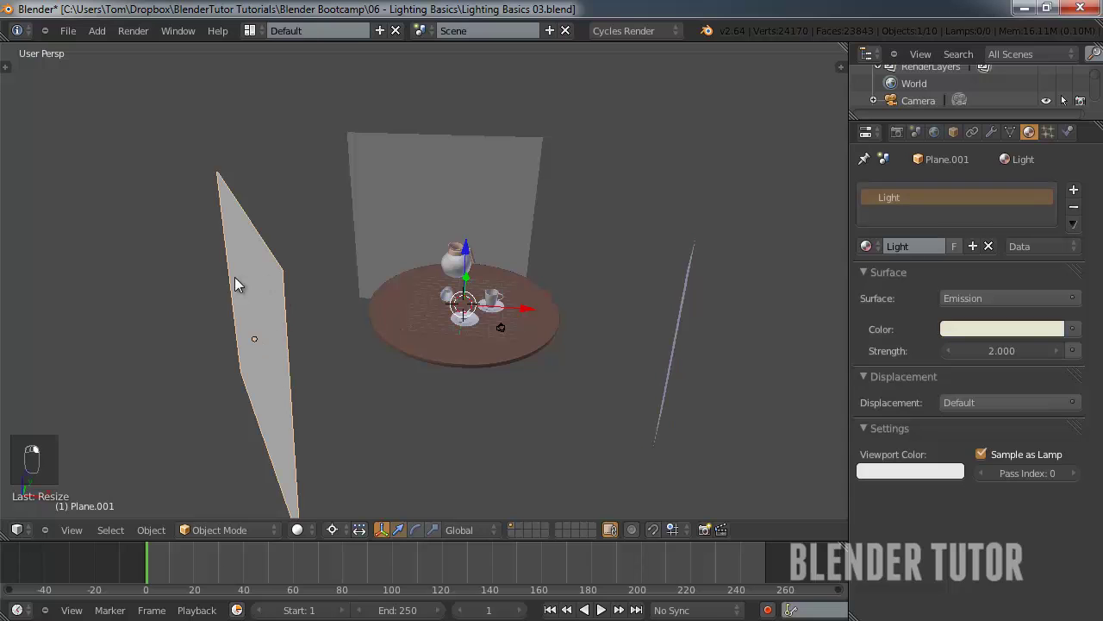
# Select the smaller light plane and preview the scene through the camera in Rendered shading.
pyautogui.press('KP_0')
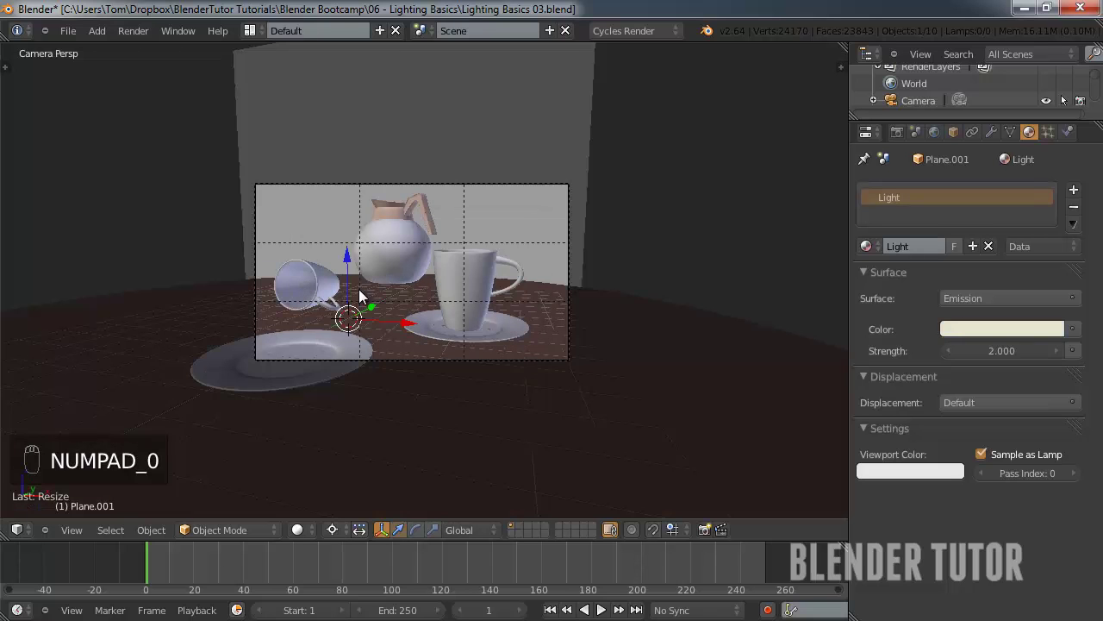
pyautogui.scroll(4, 359, 288)
pyautogui.scroll(-4, 384, 262)
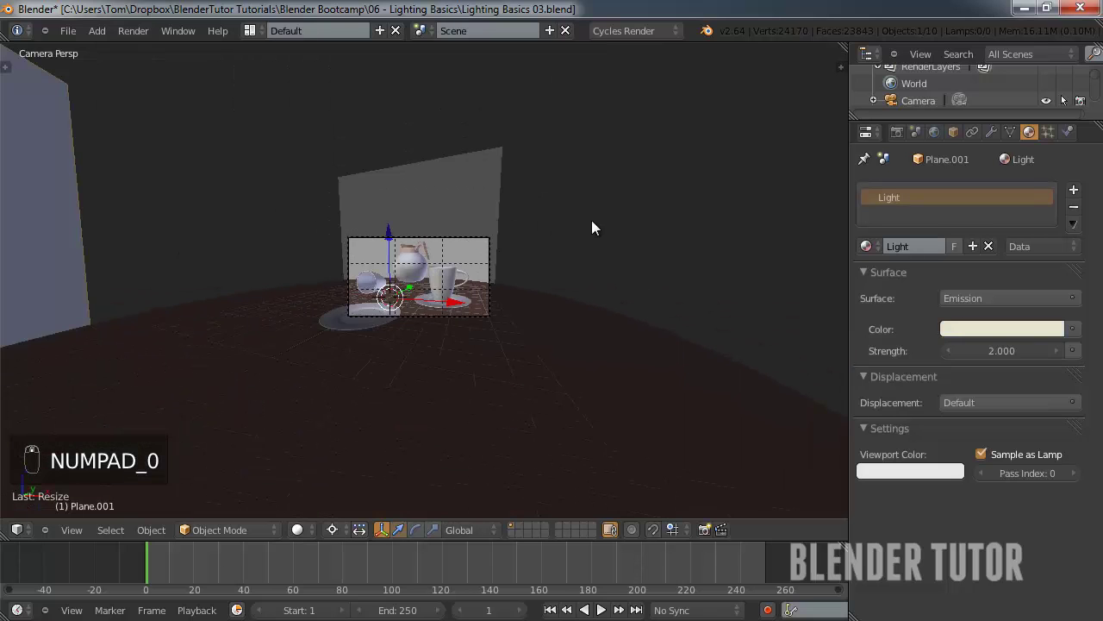
pyautogui.moveTo(517, 224); pyautogui.dragTo(462, 227, button='middle')
pyautogui.scroll(-5, 517, 241)
pyautogui.rightClick(692, 265)
pyautogui.scroll(6, 453, 252)
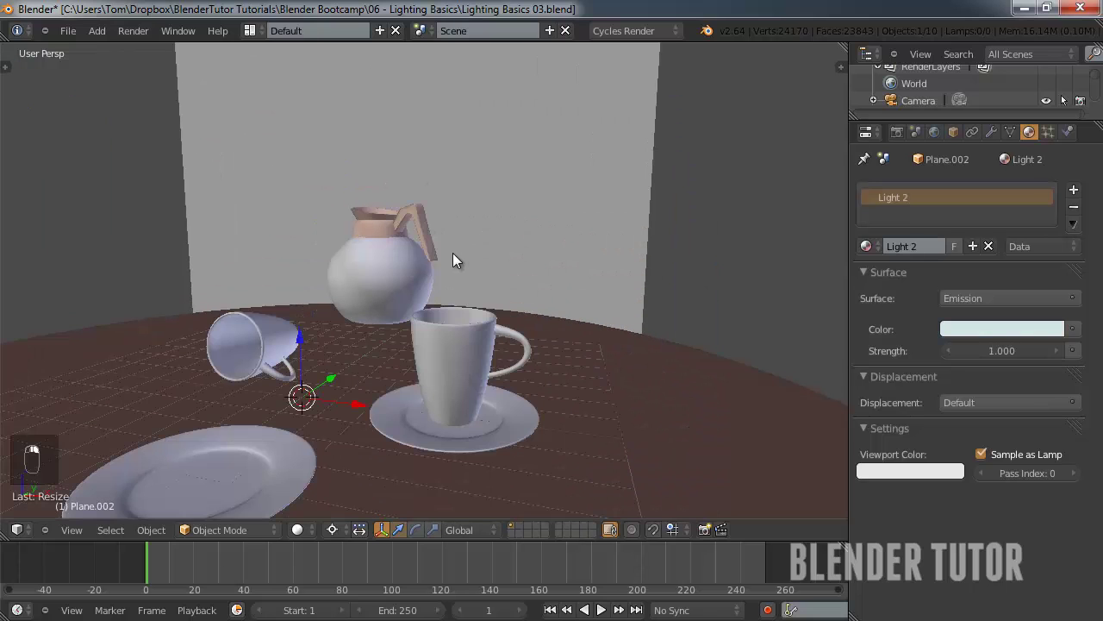
pyautogui.press('KP_0')
pyautogui.scroll(7, 453, 253)
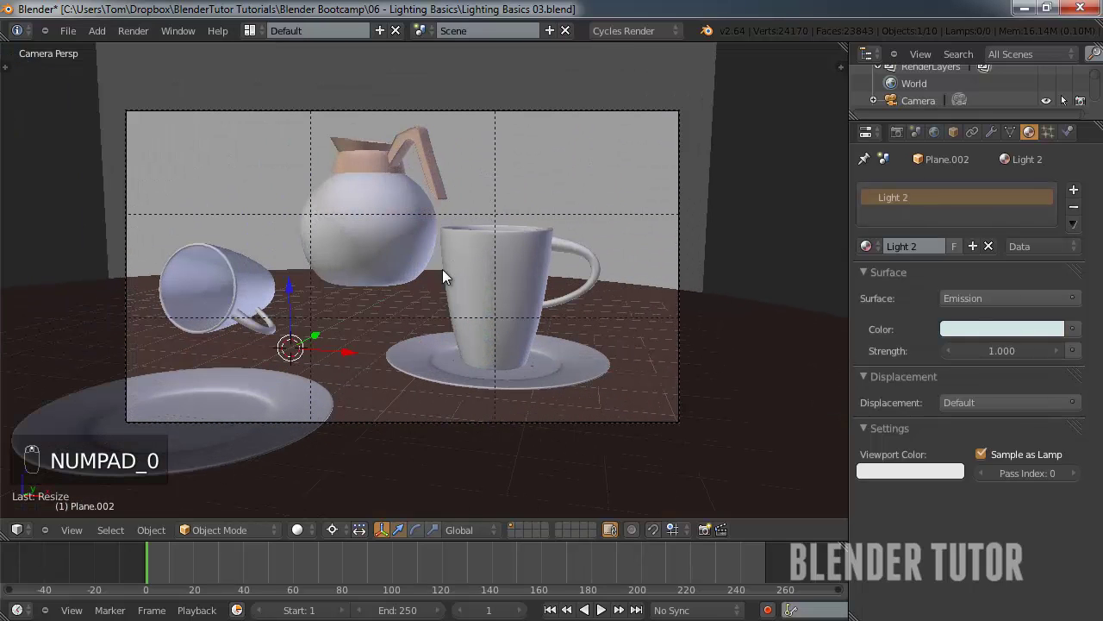
pyautogui.click(298, 529)
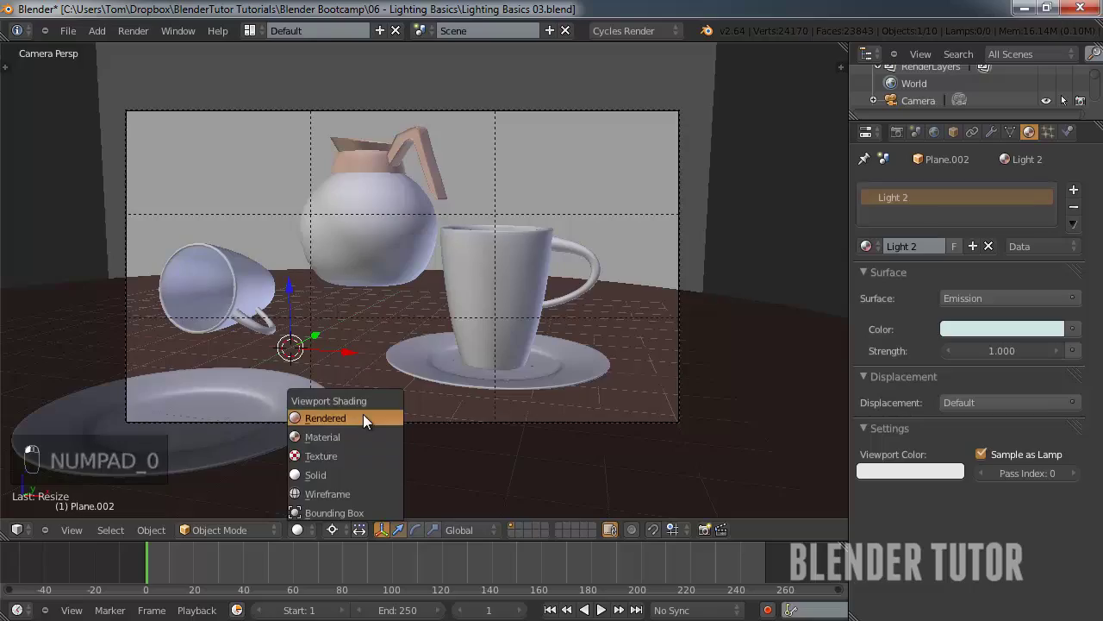
pyautogui.click(363, 414)
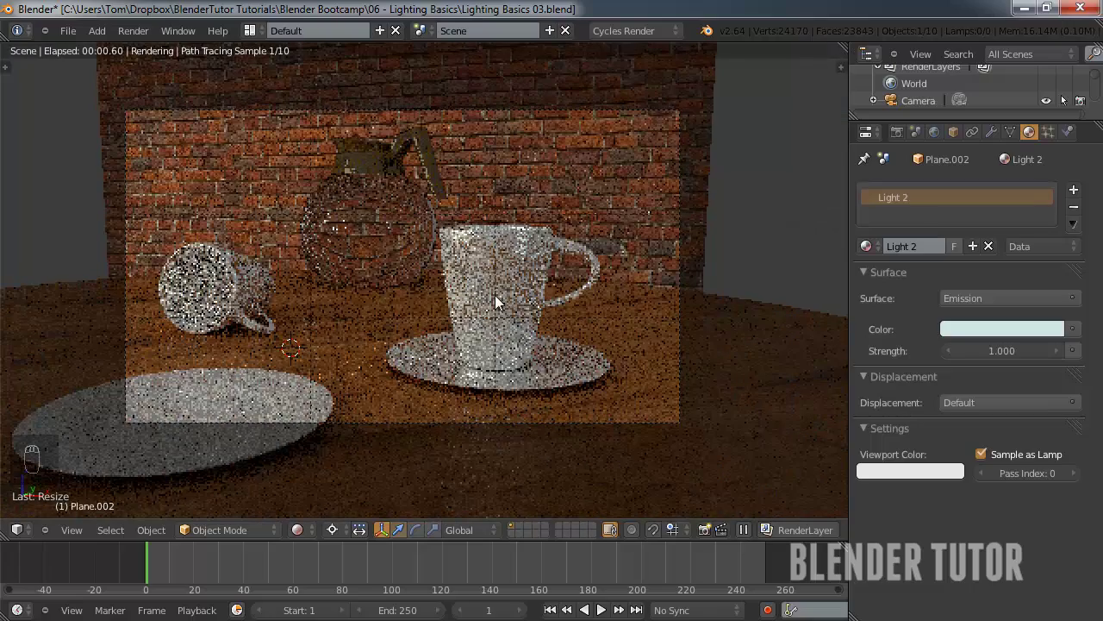
# Hide the smaller light plane to examine the cup and coffee pot lit without it, and unhide it again.
pyautogui.press('h')
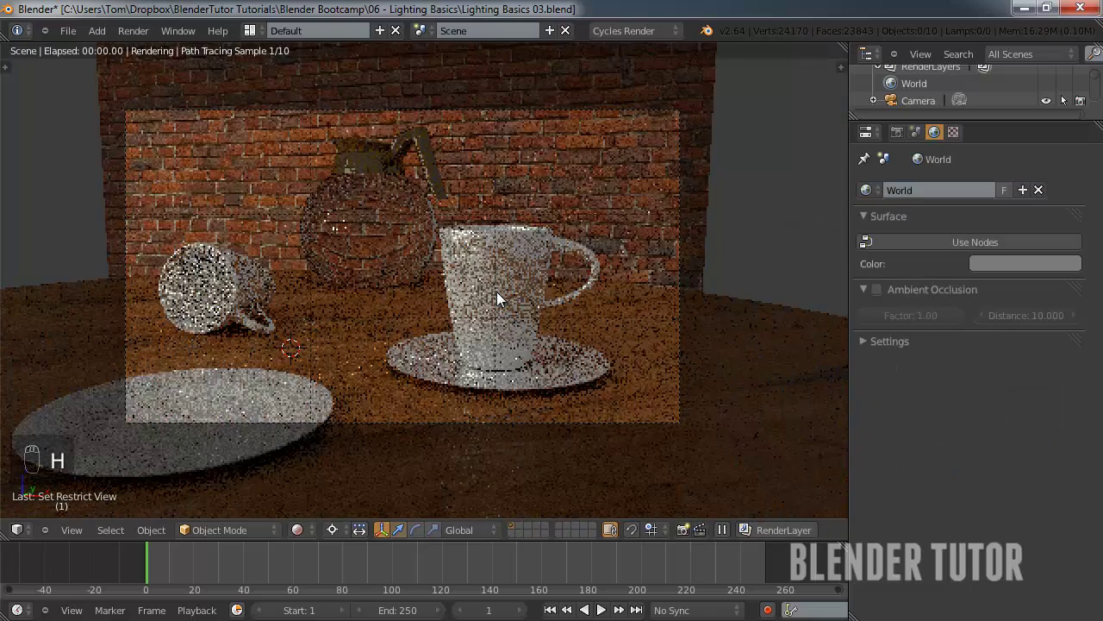
pyautogui.scroll(2, 497, 292)
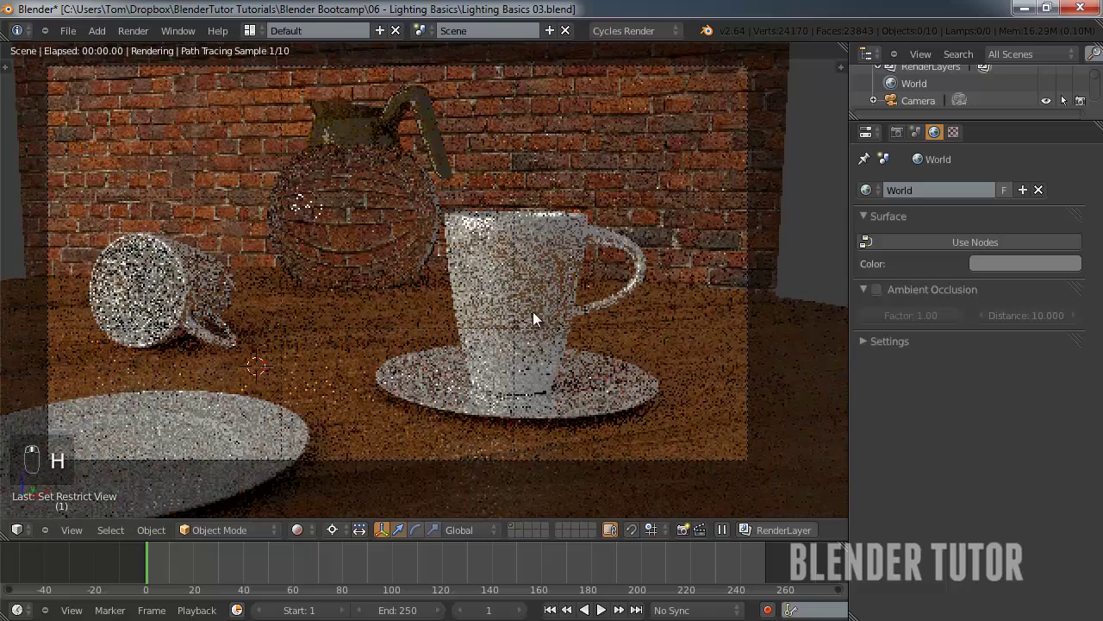
pyautogui.keyDown('shift'); pyautogui.moveTo(534, 312); pyautogui.dragTo(553, 320, button='middle'); pyautogui.keyUp('shift')
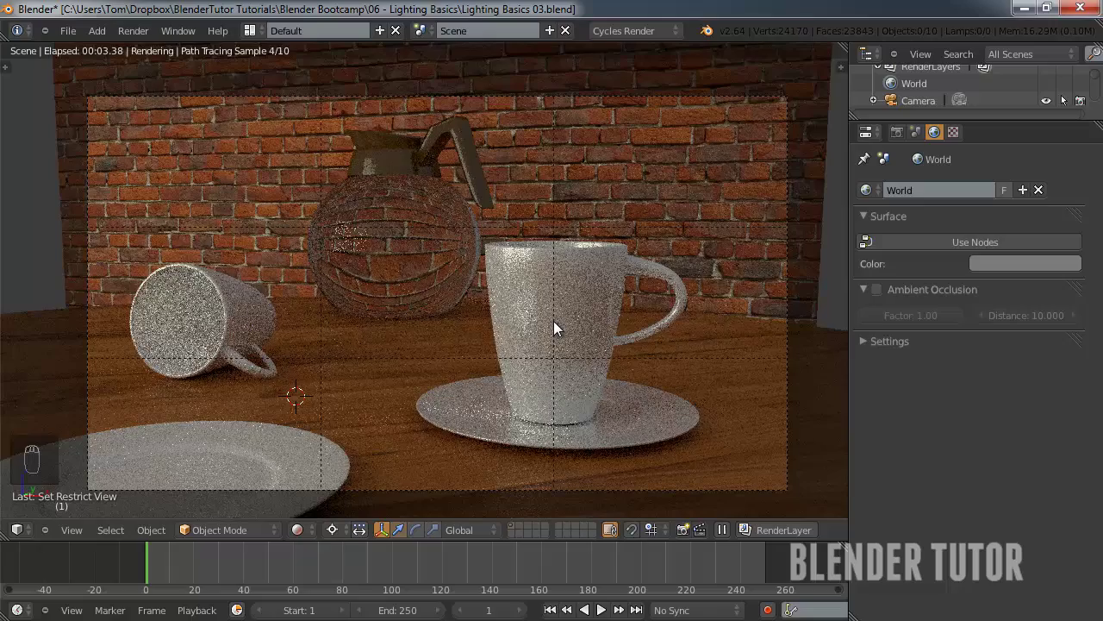
pyautogui.hotkey('alt', 'h')
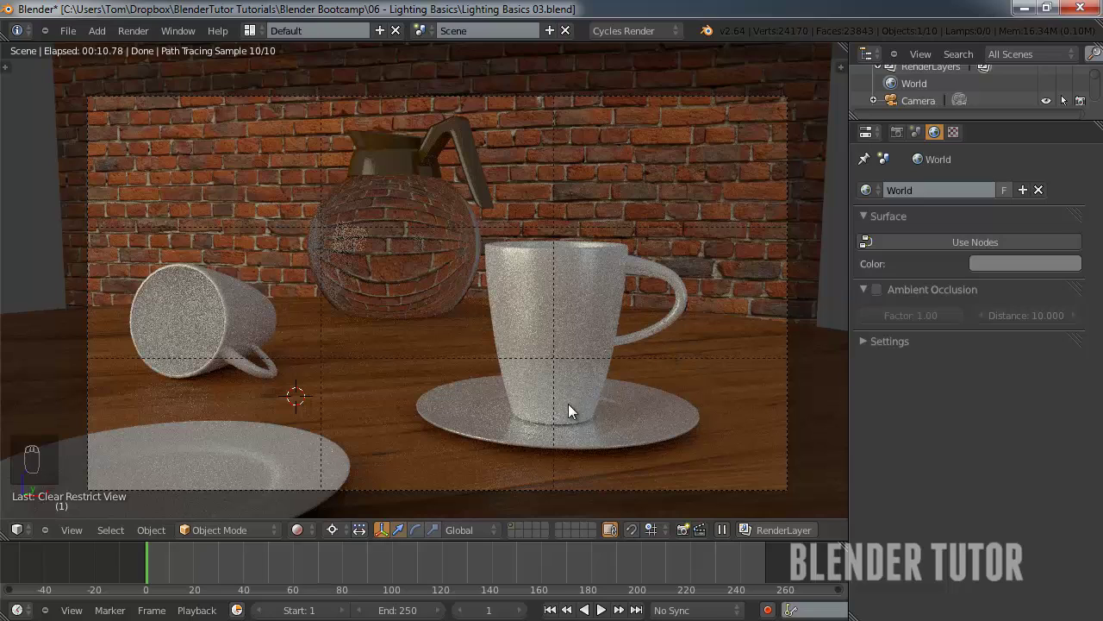
# Return the viewport to Solid shading and leave the camera view to show both light planes around the table.
pyautogui.click(306, 530)
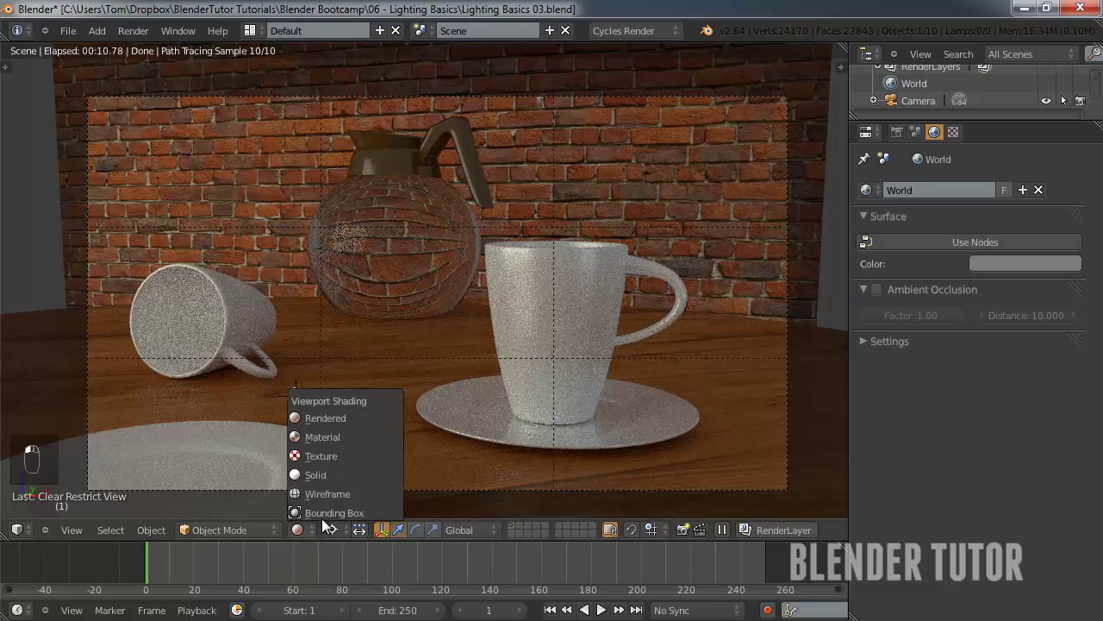
pyautogui.click(335, 476)
pyautogui.scroll(-3, 411, 258)
pyautogui.moveTo(411, 256); pyautogui.dragTo(409, 263, button='middle')
pyautogui.scroll(-6, 410, 264)
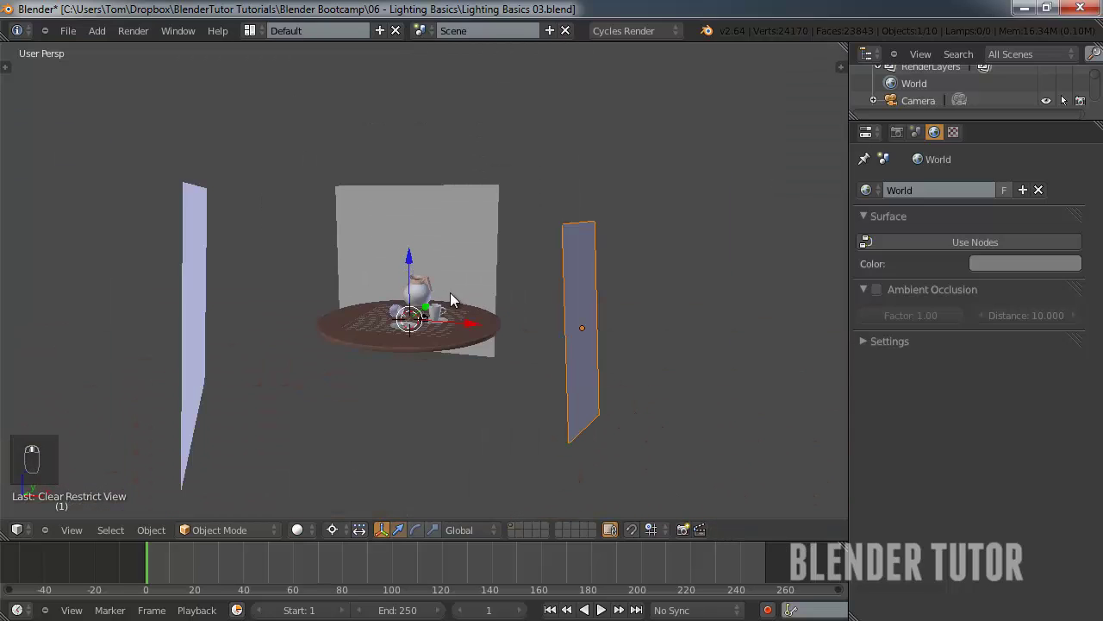
# Duplicate the smaller light plane and rotate the copy about the global Z axis around the 3D cursor to the back, beside the wall.
pyautogui.press('KP_Decimal')
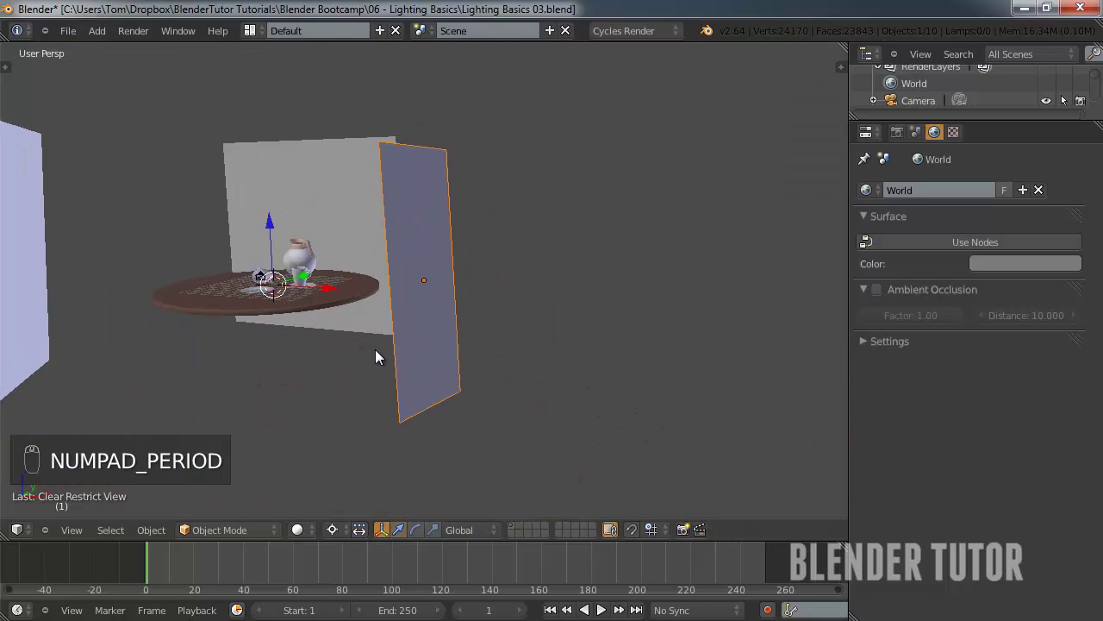
pyautogui.scroll(-3, 375, 350)
pyautogui.moveTo(375, 349); pyautogui.dragTo(499, 239, button='middle')
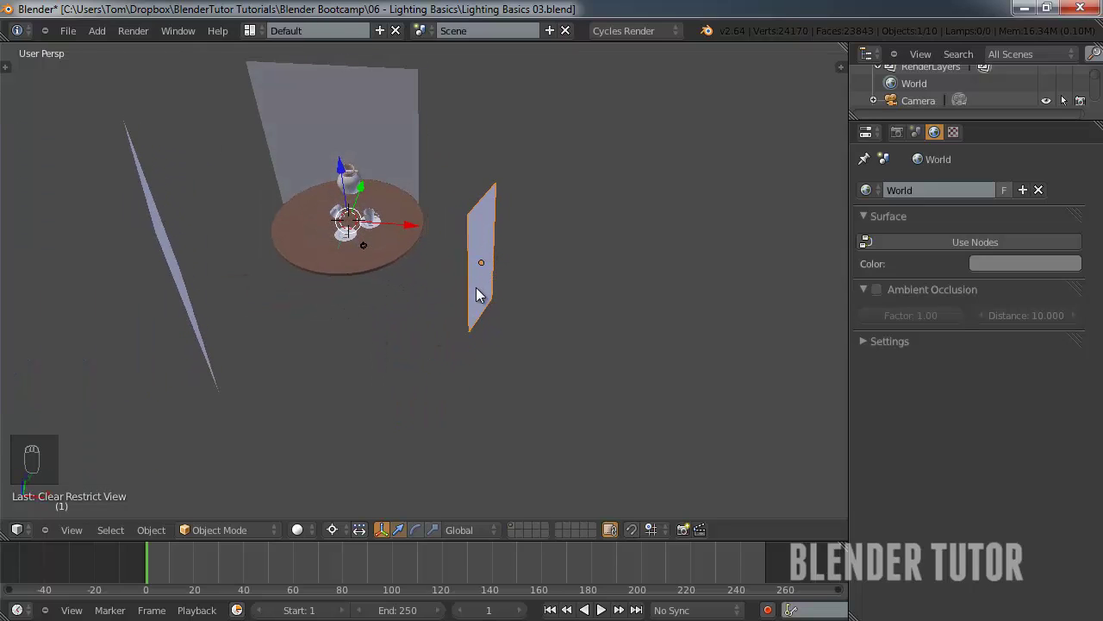
pyautogui.hotkey('shift', 'd')
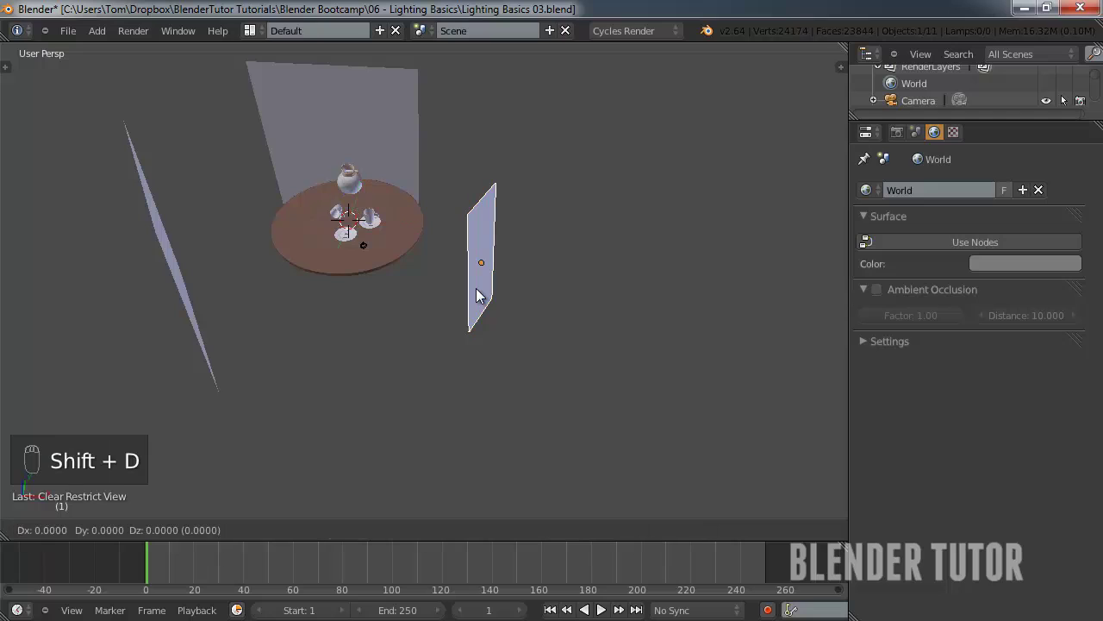
pyautogui.press('r')
pyautogui.press('z')
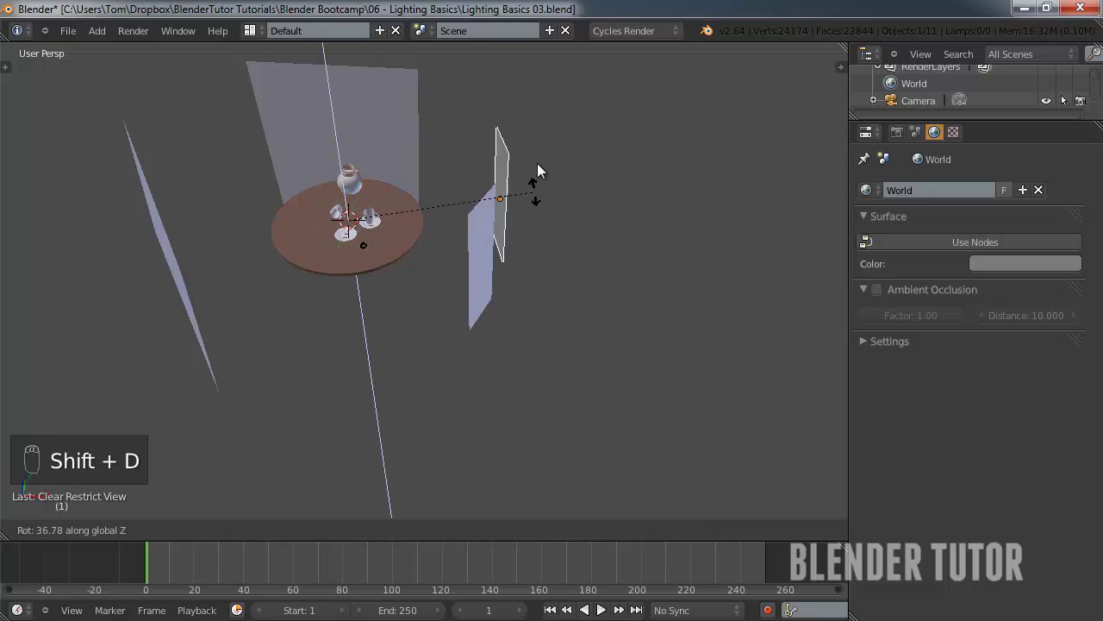
pyautogui.click(188, 79)
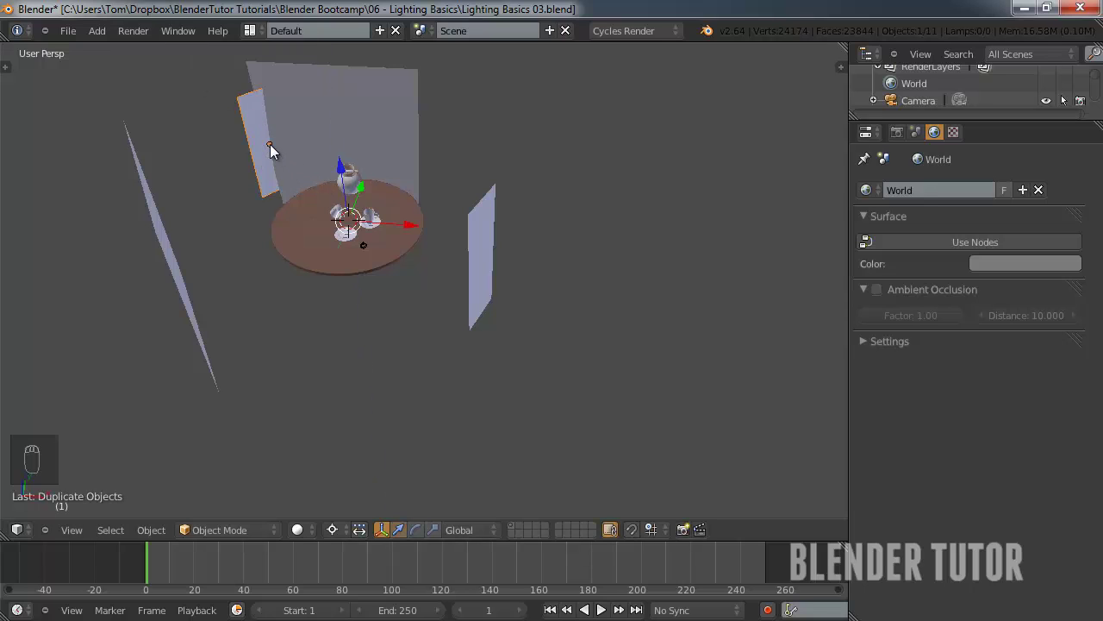
# Move the duplicated light plane along its local Z axis closer to the back edge of the table.
pyautogui.press('KP_0')
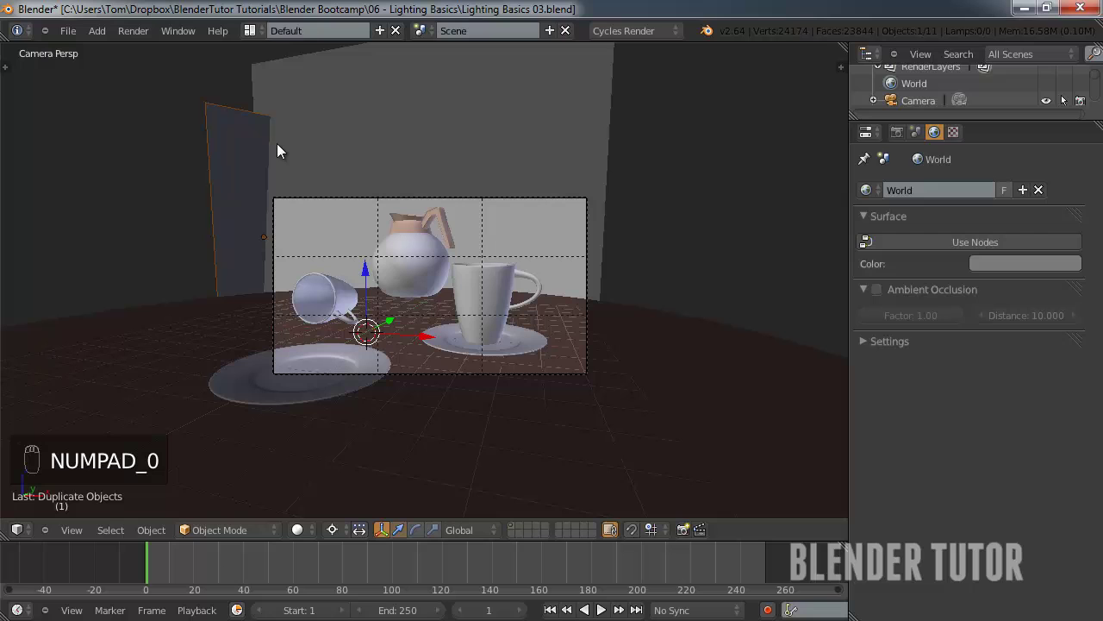
pyautogui.press('KP_0')
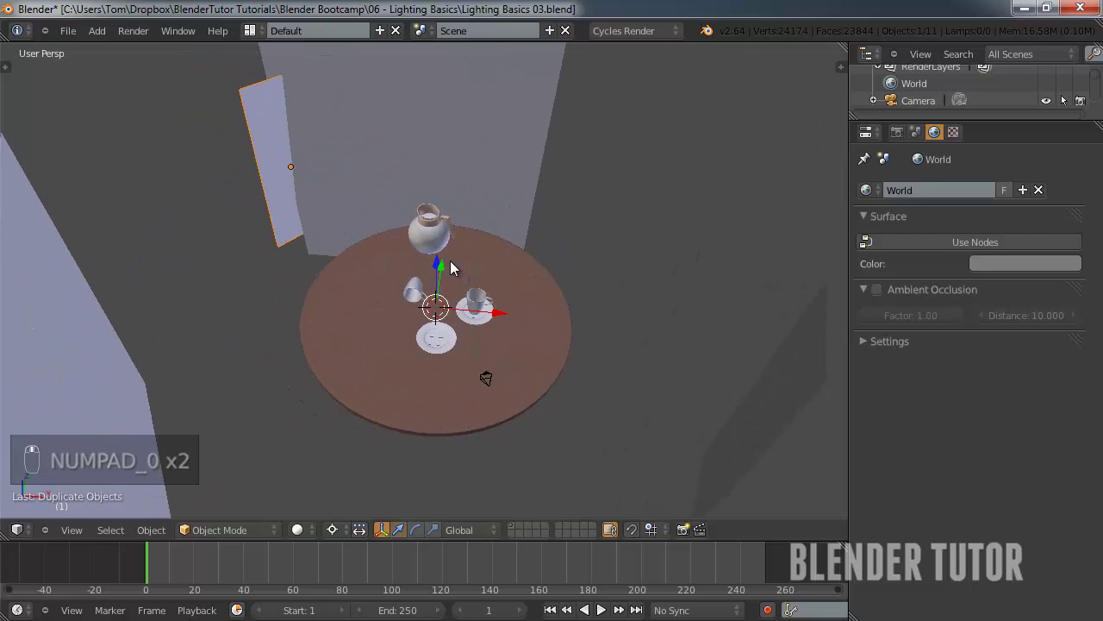
pyautogui.press('g')
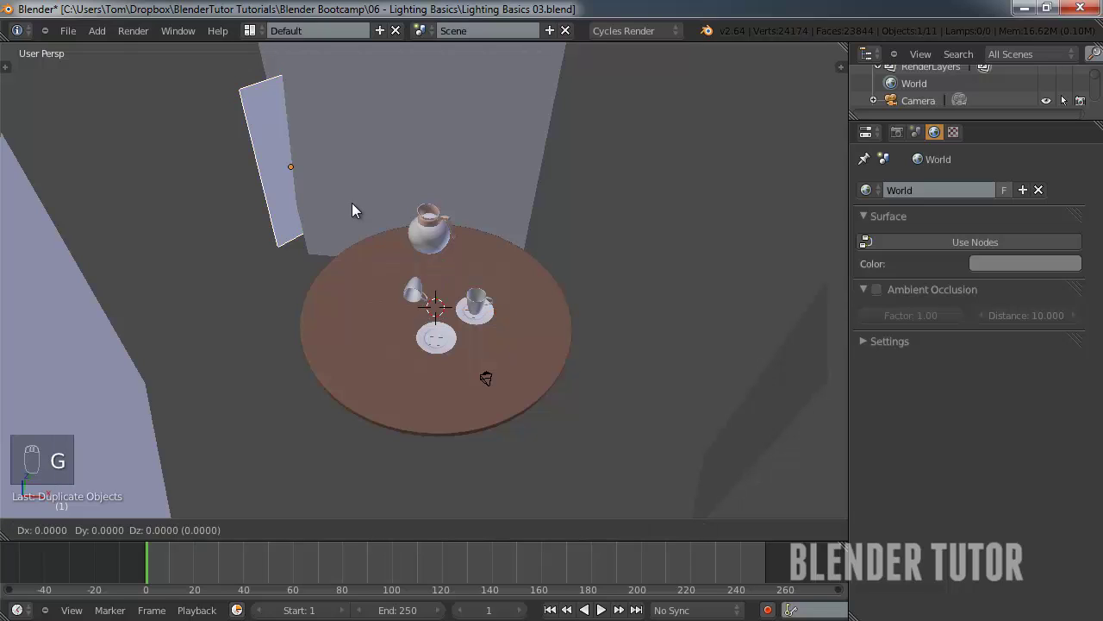
pyautogui.press('z')
pyautogui.press('z')
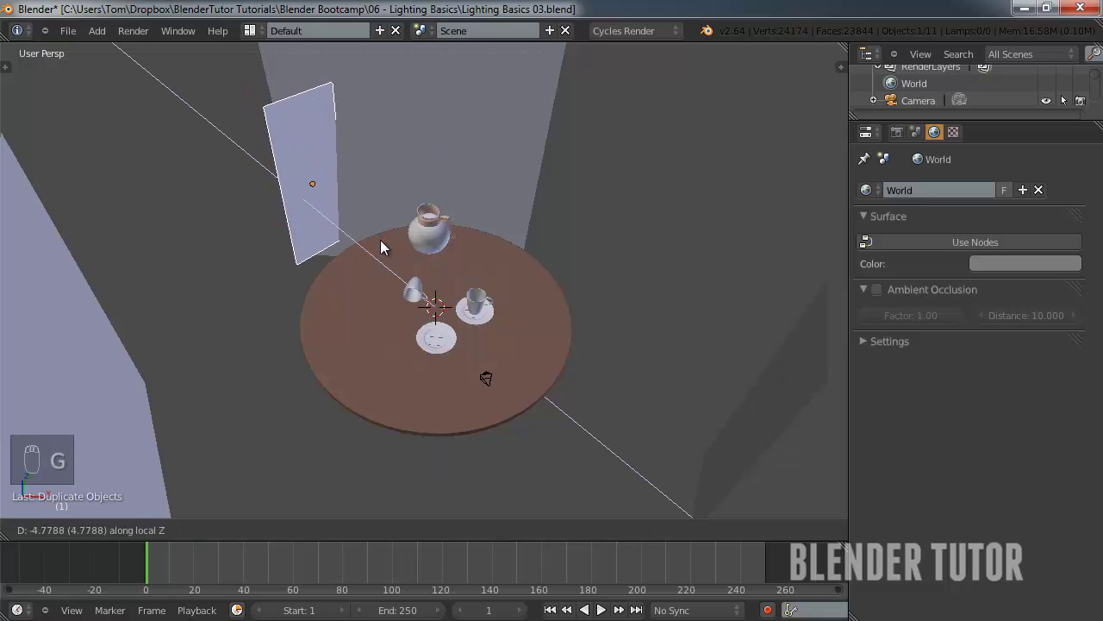
pyautogui.click(403, 268)
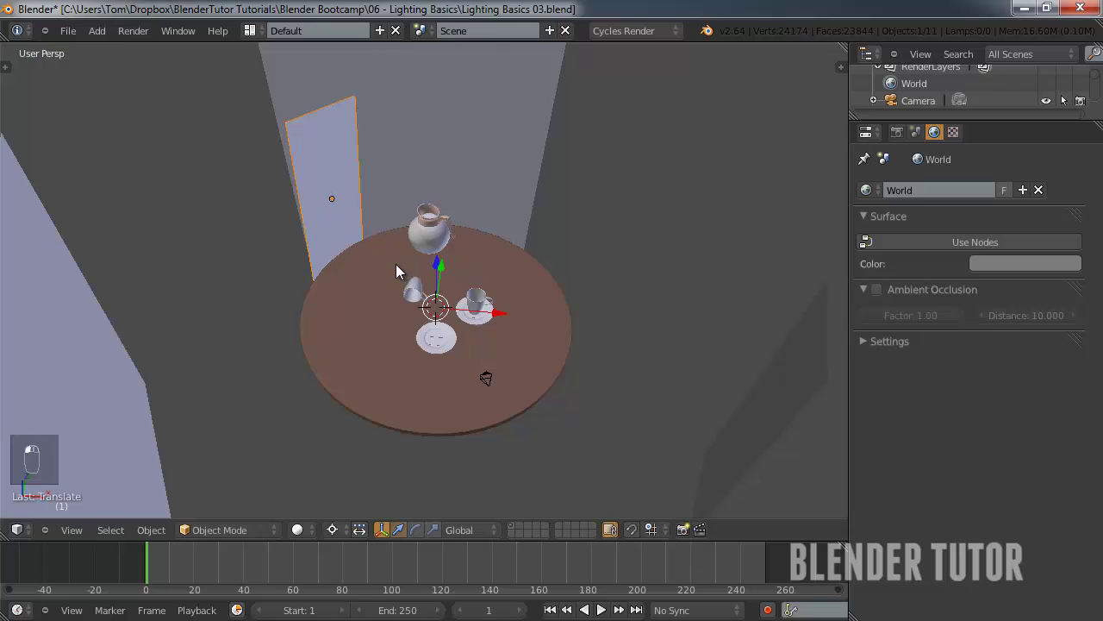
# Preview the new back light through the camera in Rendered shading.
pyautogui.press('KP_0')
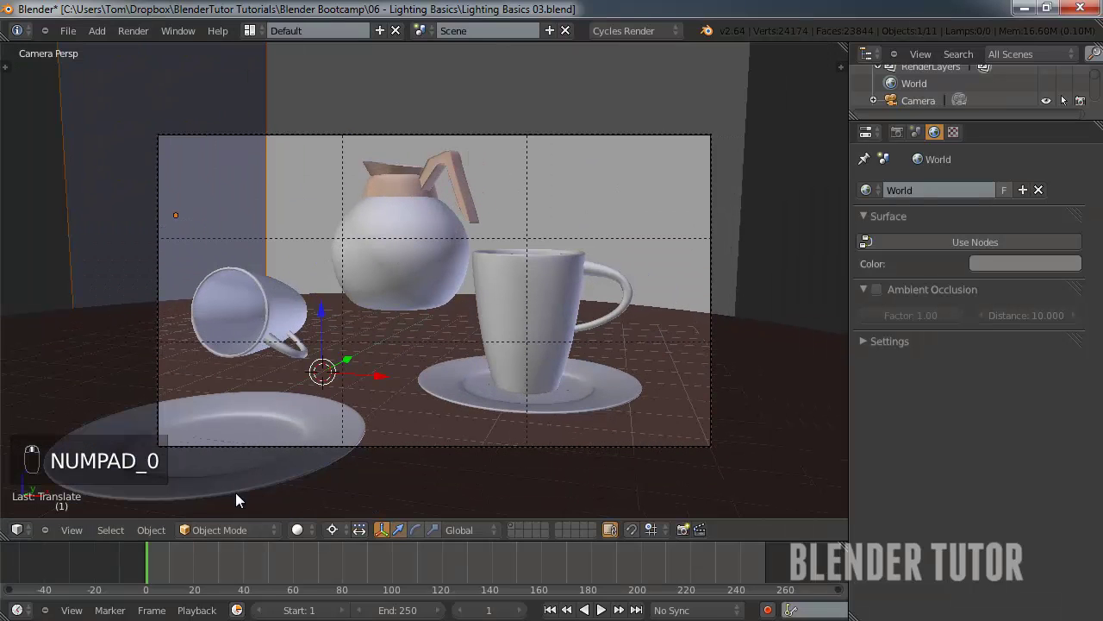
pyautogui.click(298, 529)
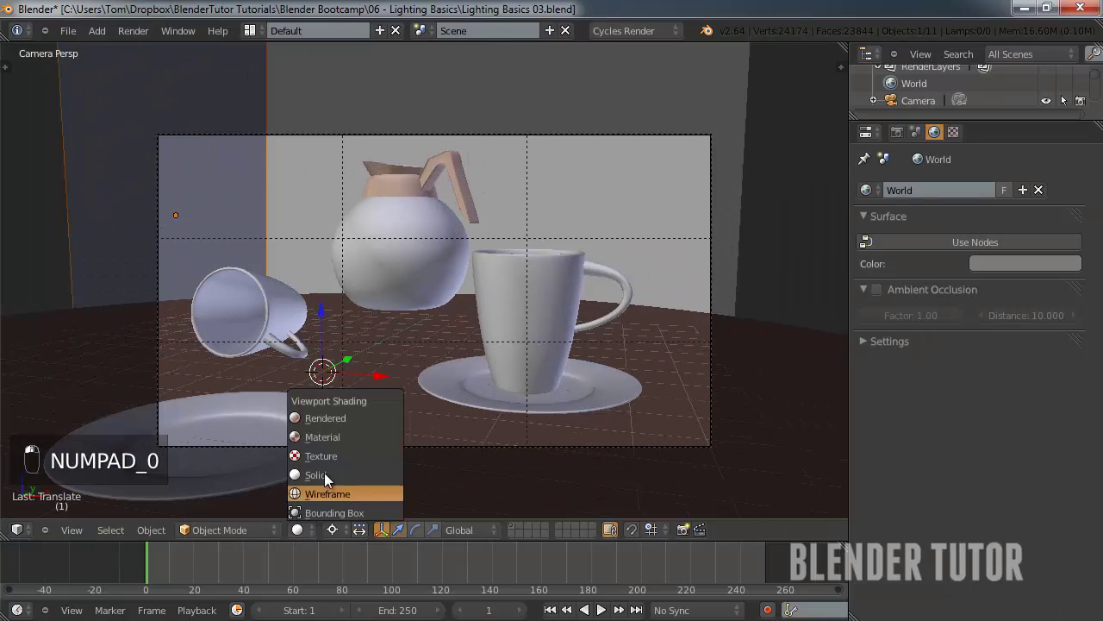
pyautogui.click(336, 418)
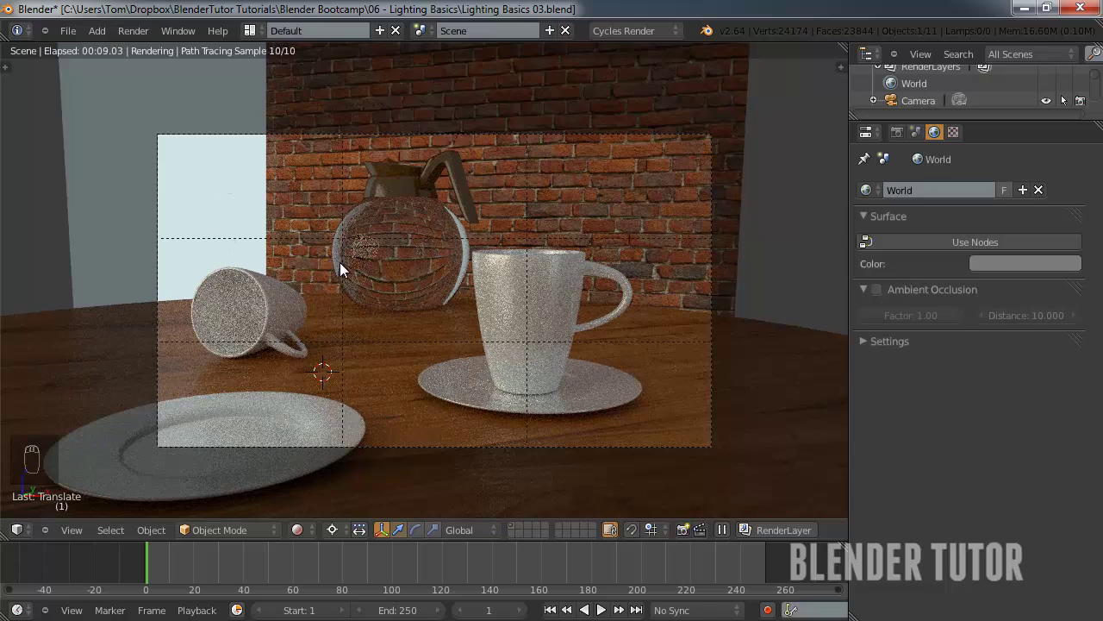
# Hide and unhide the back light plane repeatedly to compare its effect on the coffee pot, cups and table.
pyautogui.press('h')
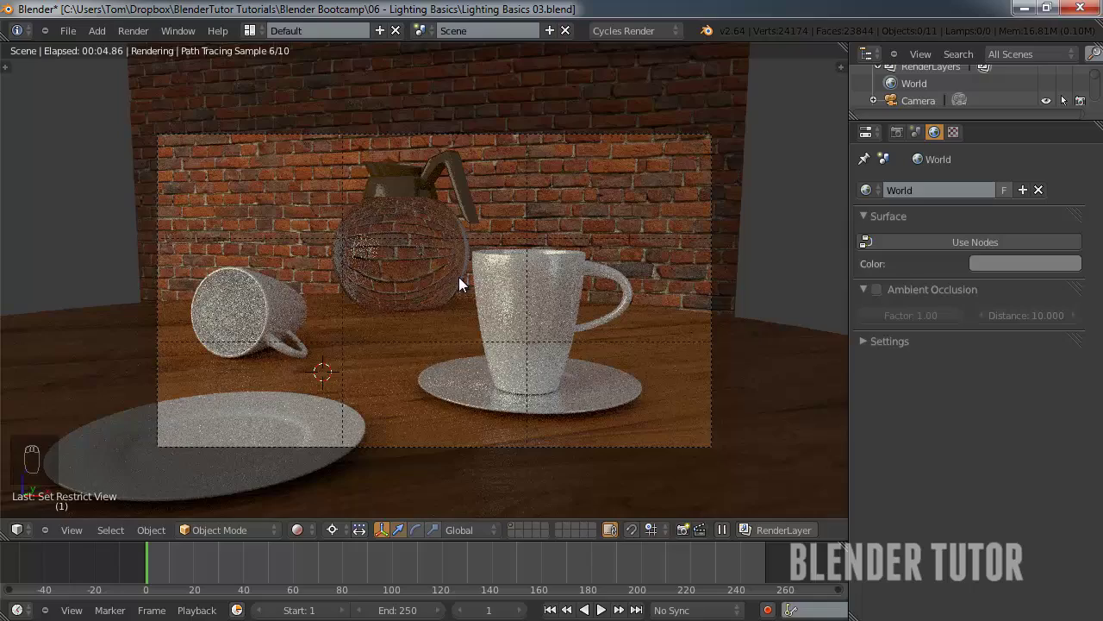
pyautogui.hotkey('alt', 'h')
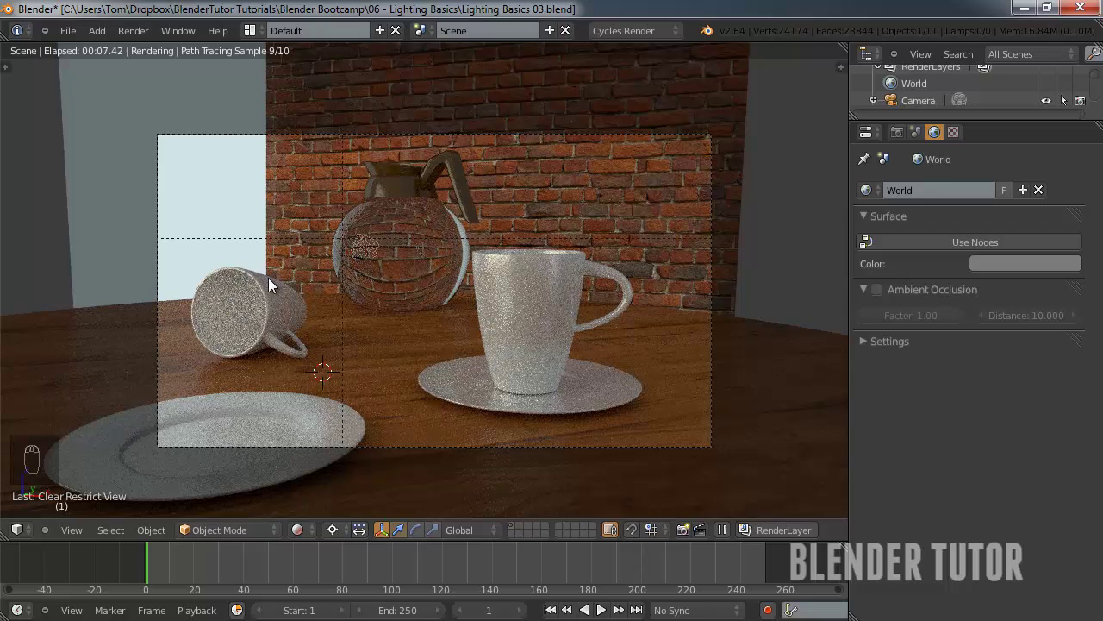
pyautogui.press('h')
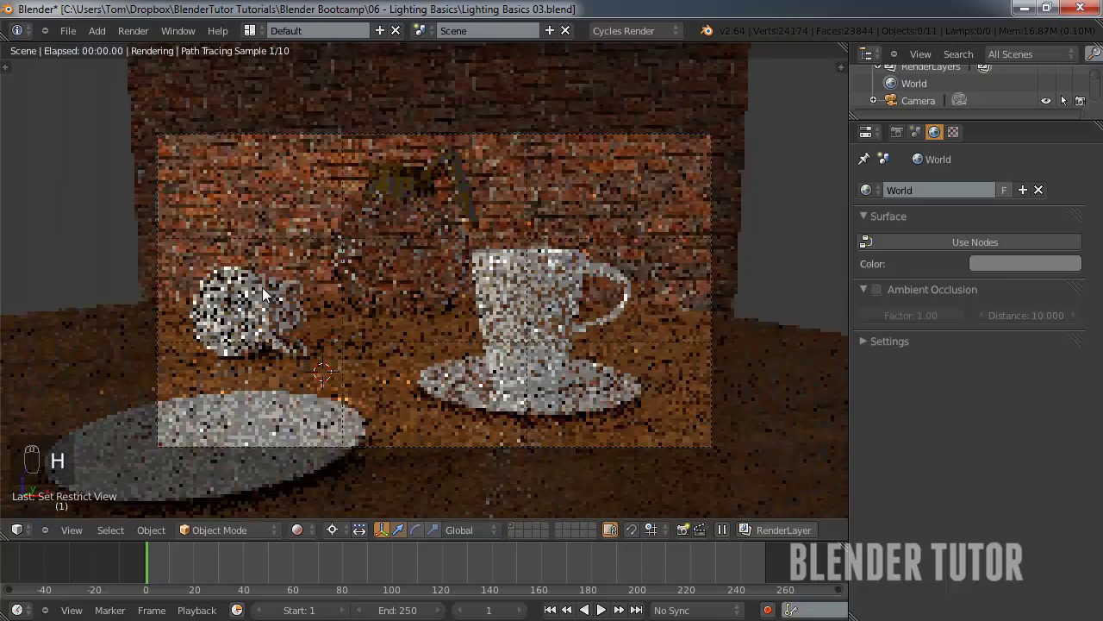
pyautogui.hotkey('alt', 'h')
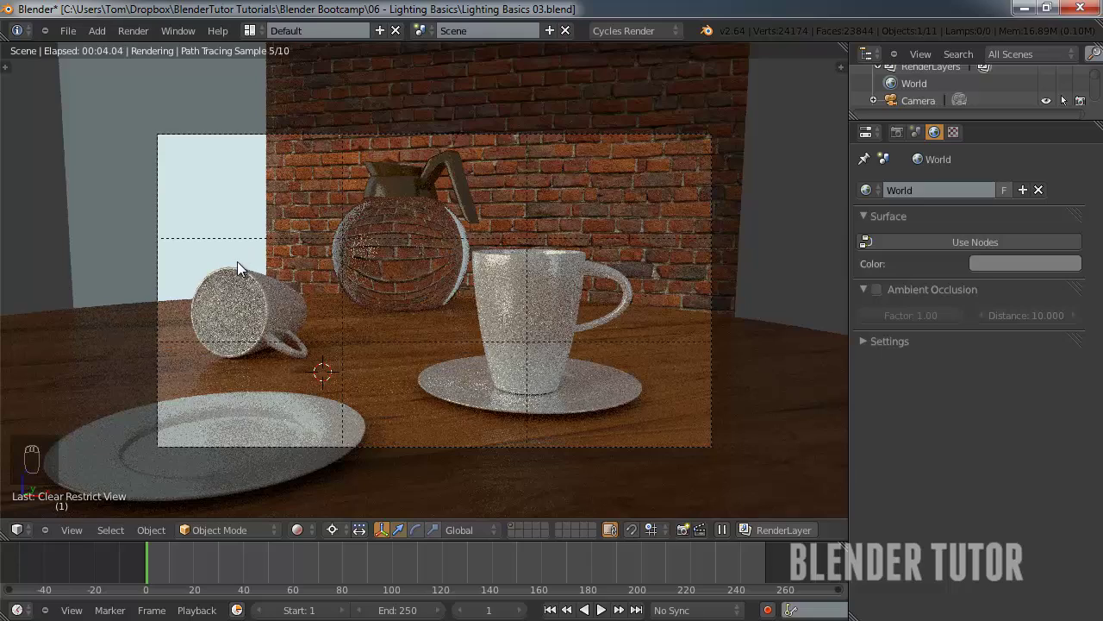
pyautogui.hotkey('alt', 'h')
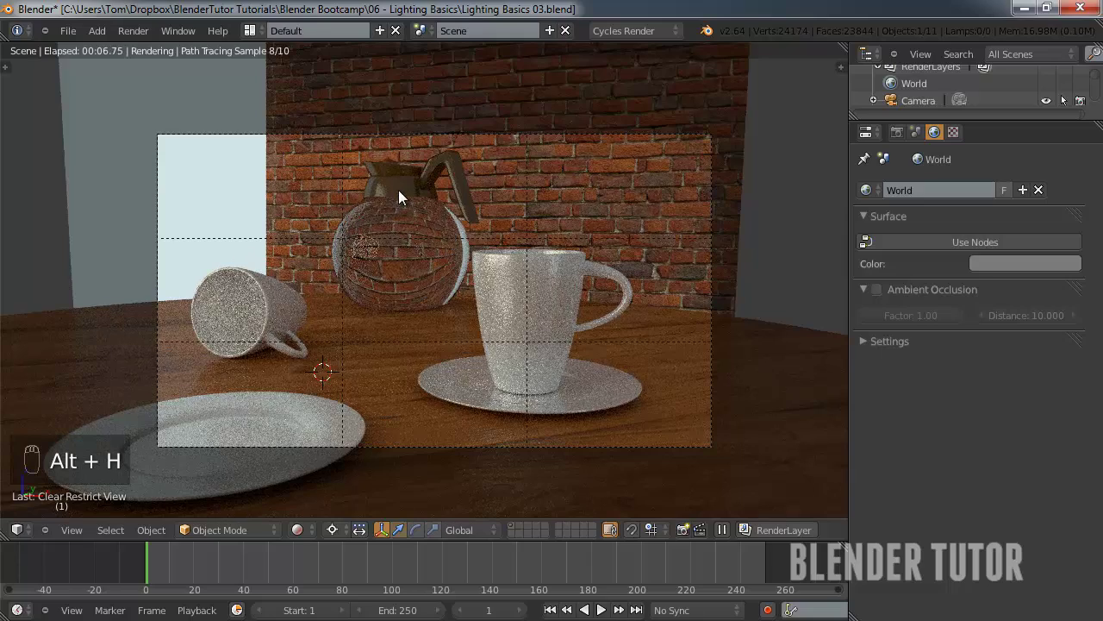
pyautogui.press('h')
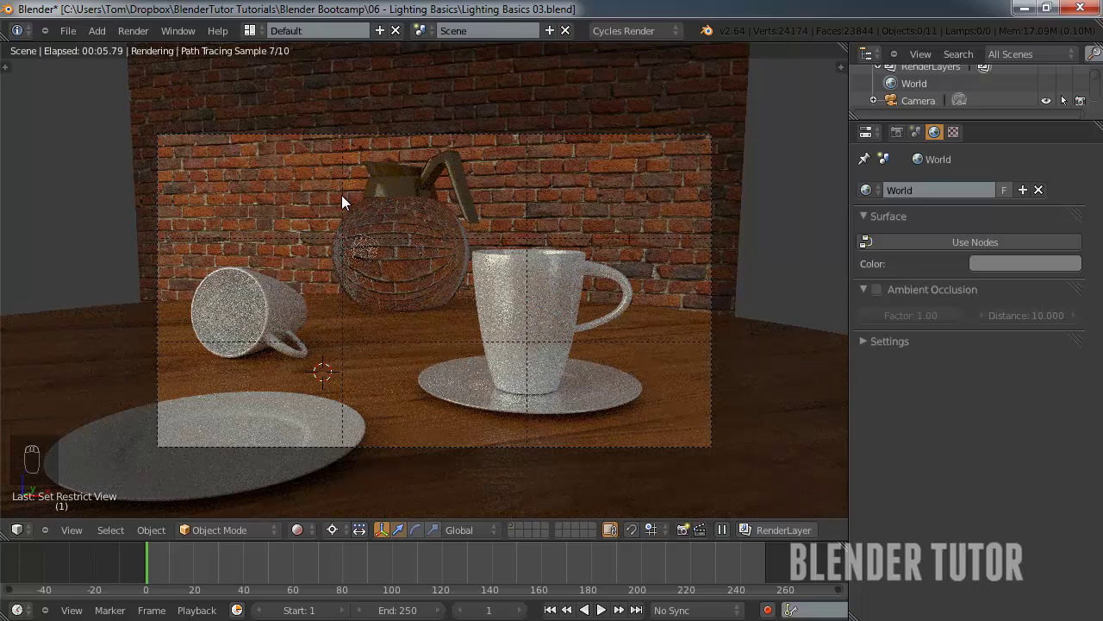
pyautogui.hotkey('alt', 'h')
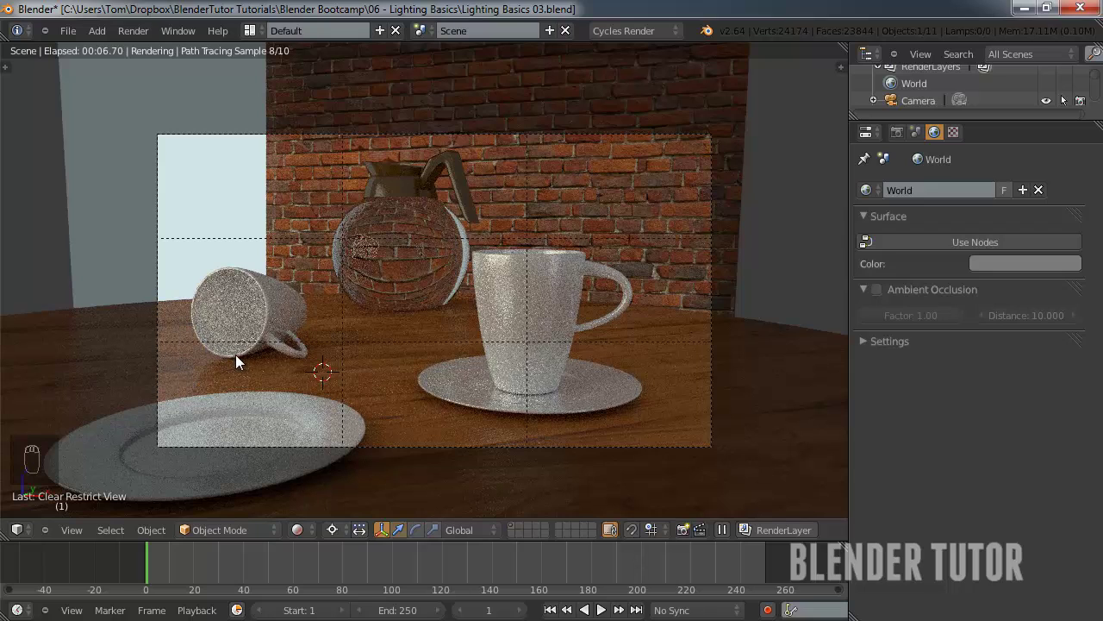
# In Solid shading, rotate the back light plane about the global Z axis around the 3D cursor, farther out of the camera frame.
pyautogui.click(297, 530)
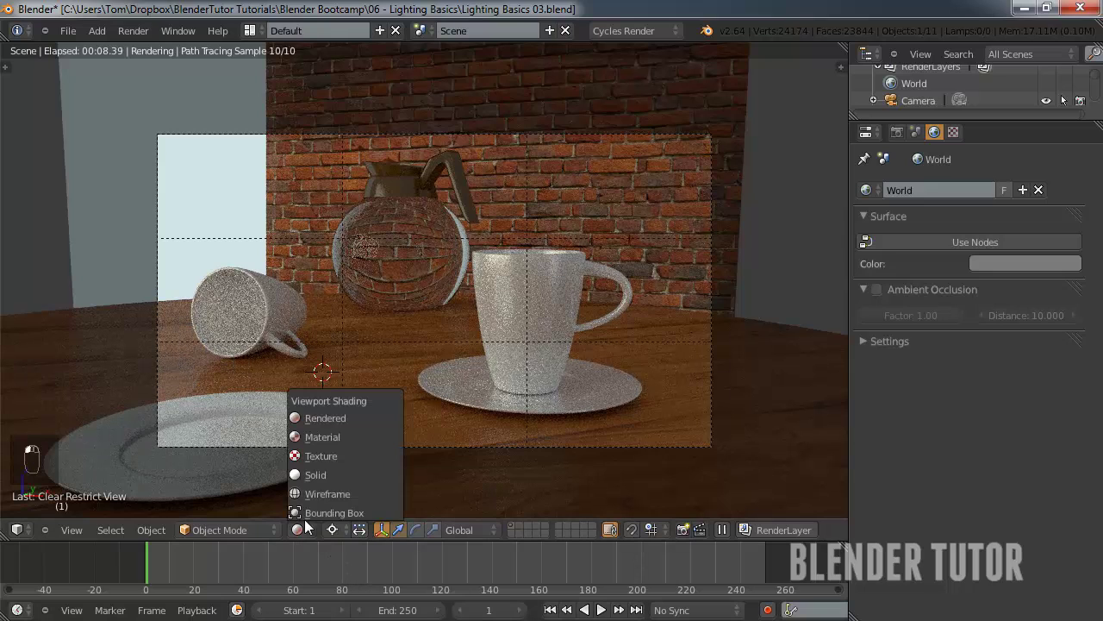
pyautogui.click(313, 470)
pyautogui.scroll(-2, 342, 277)
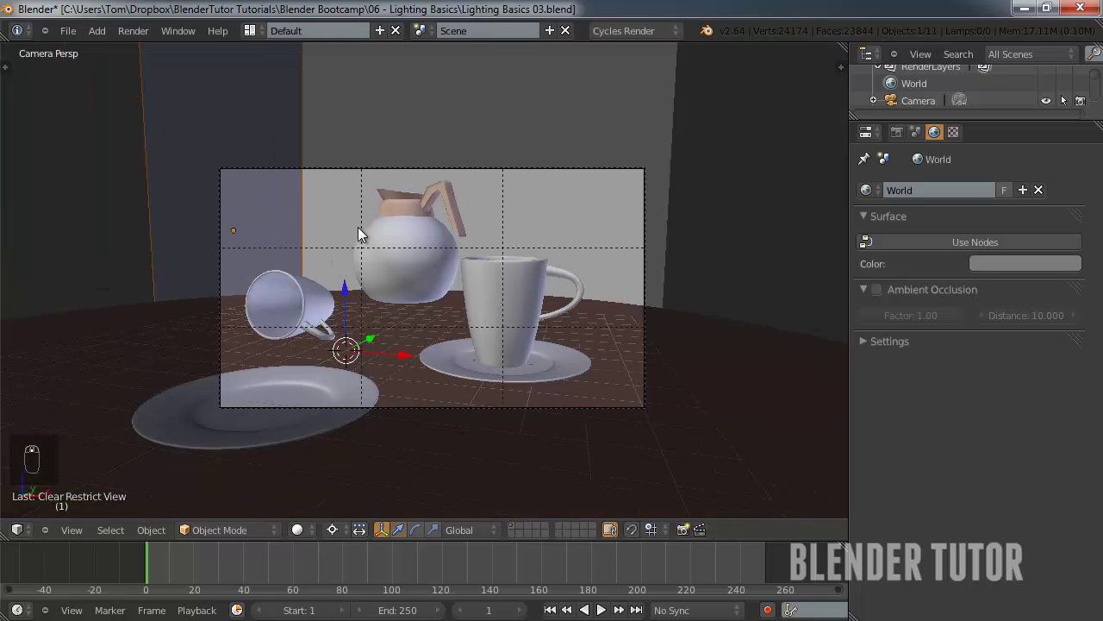
pyautogui.press('r')
pyautogui.press('z')
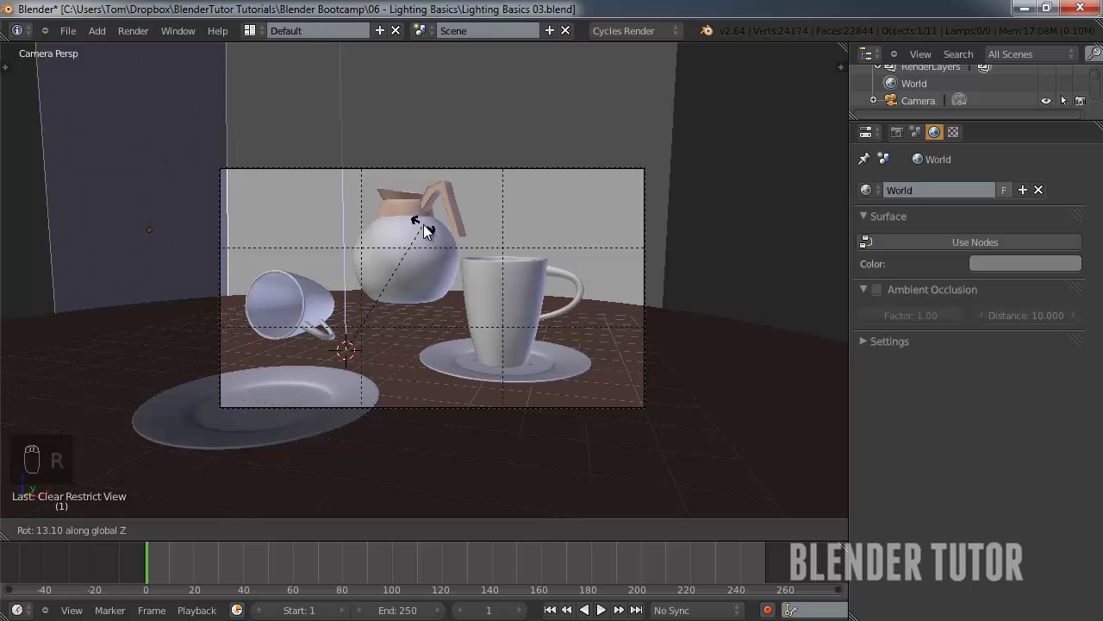
pyautogui.click(192, 218)
# Preview the repositioned back light through the camera in Rendered shading.
pyautogui.scroll(2, 197, 226)
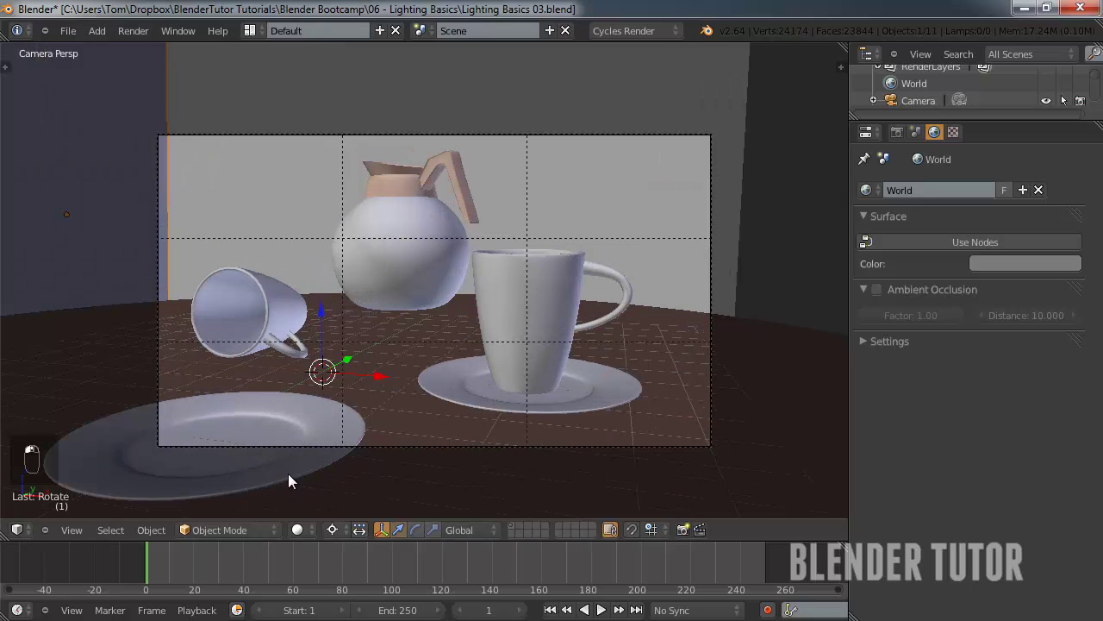
pyautogui.click(298, 529)
pyautogui.click(298, 530)
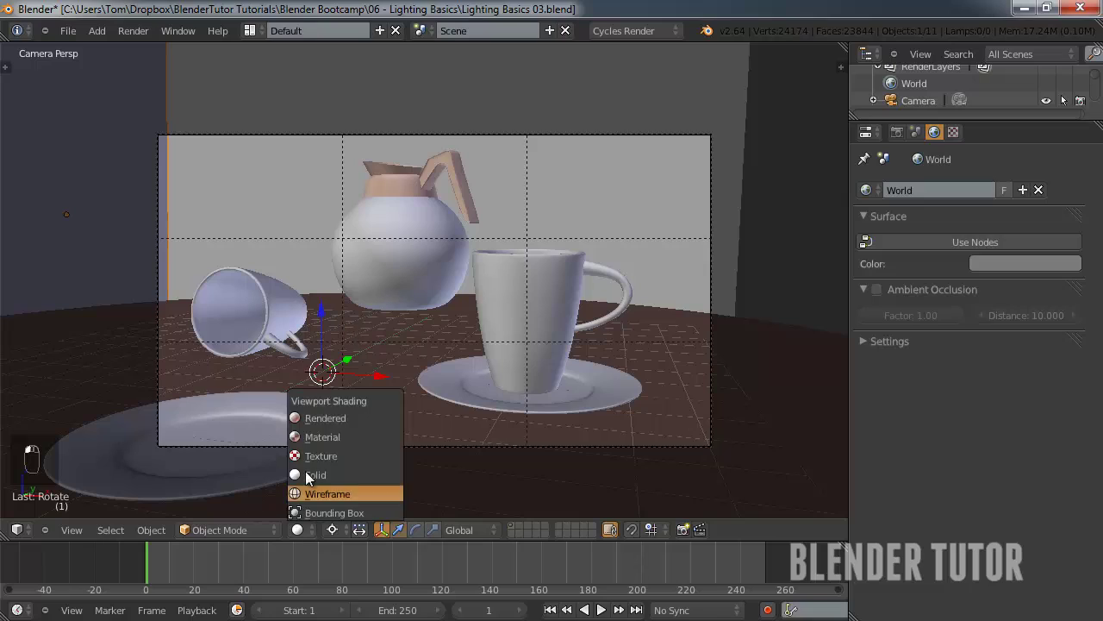
pyautogui.click(313, 417)
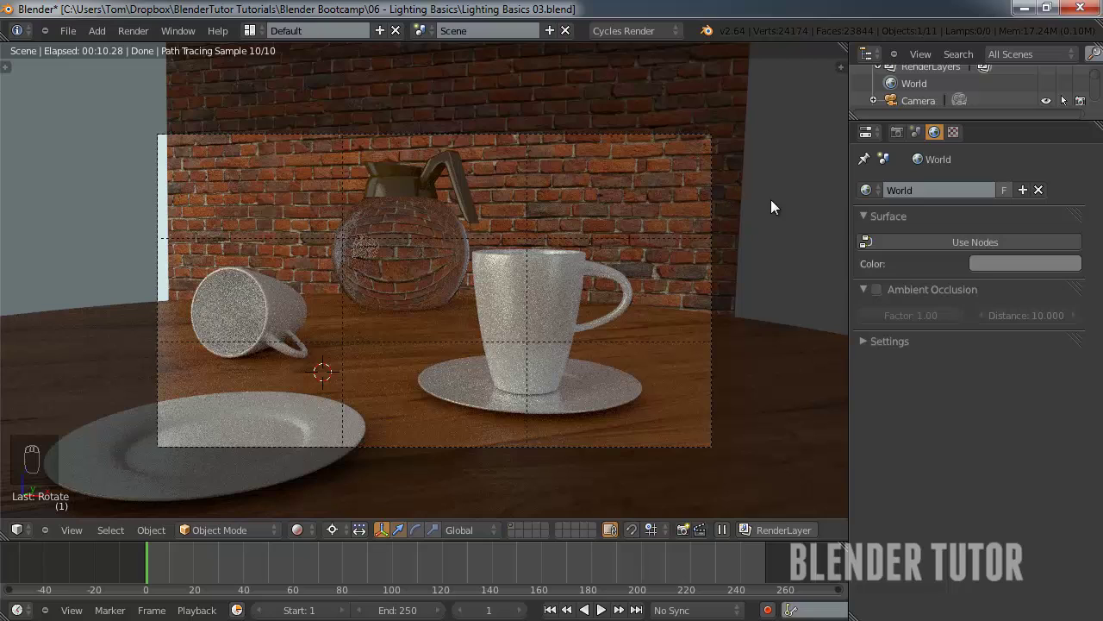
# Select the back light plane and turn off its Camera ray visibility in the object properties.
pyautogui.rightClick(99, 142)
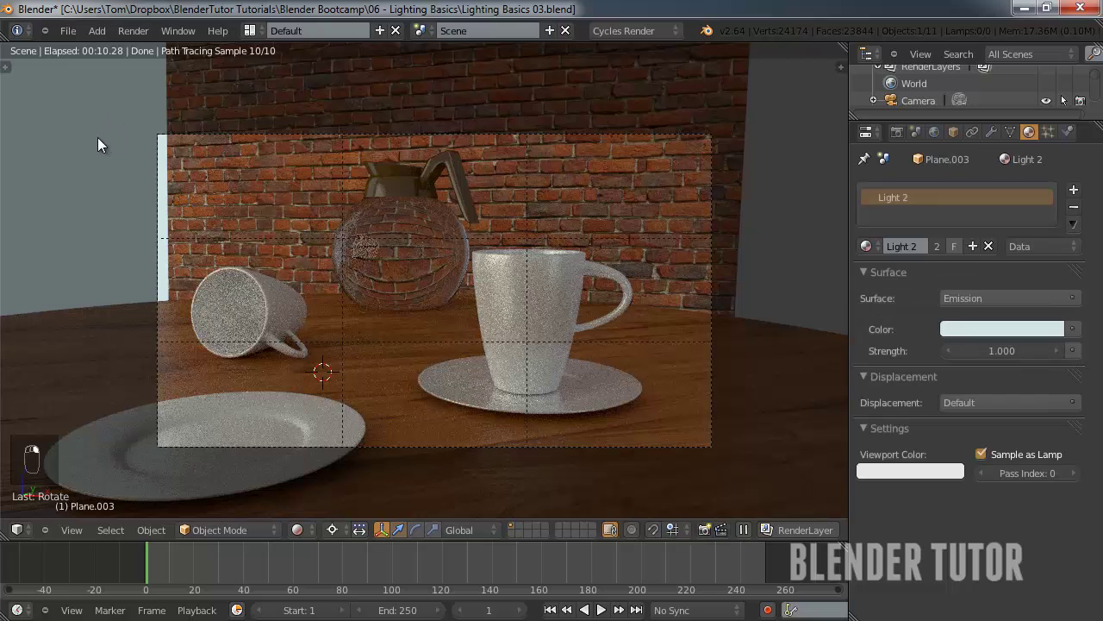
pyautogui.click(952, 131)
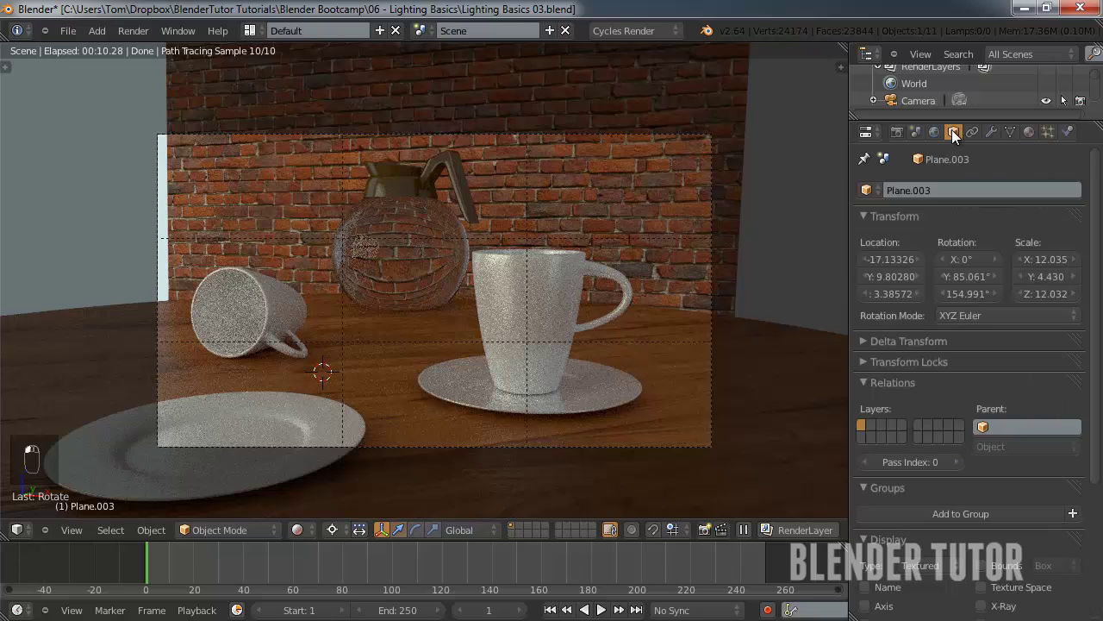
pyautogui.scroll(-8, 947, 332)
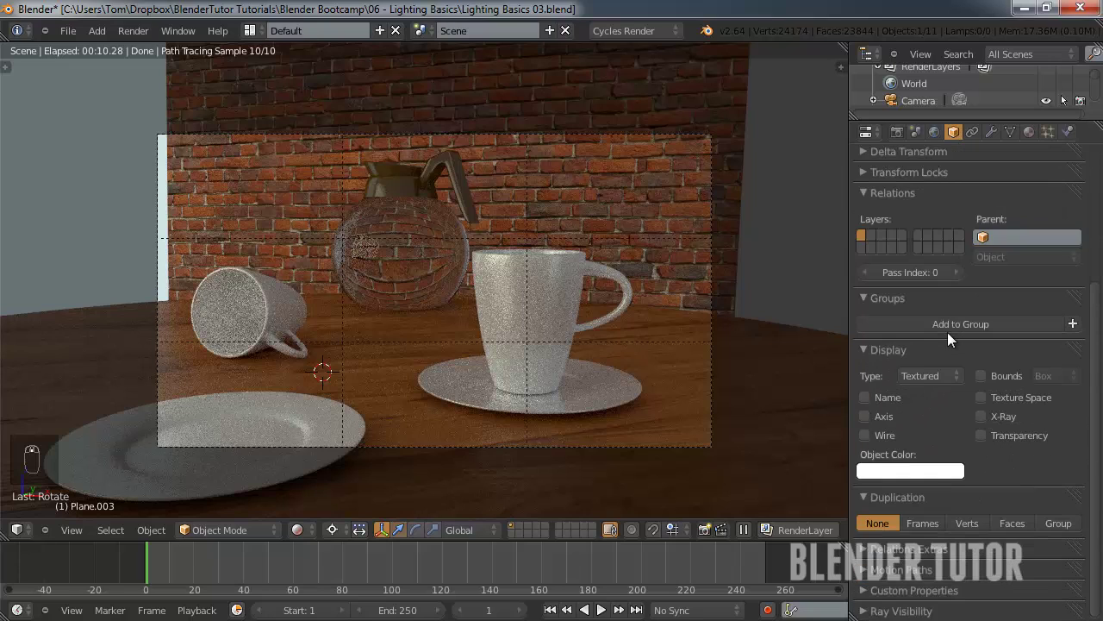
pyautogui.click(868, 611)
pyautogui.scroll(-2, 870, 595)
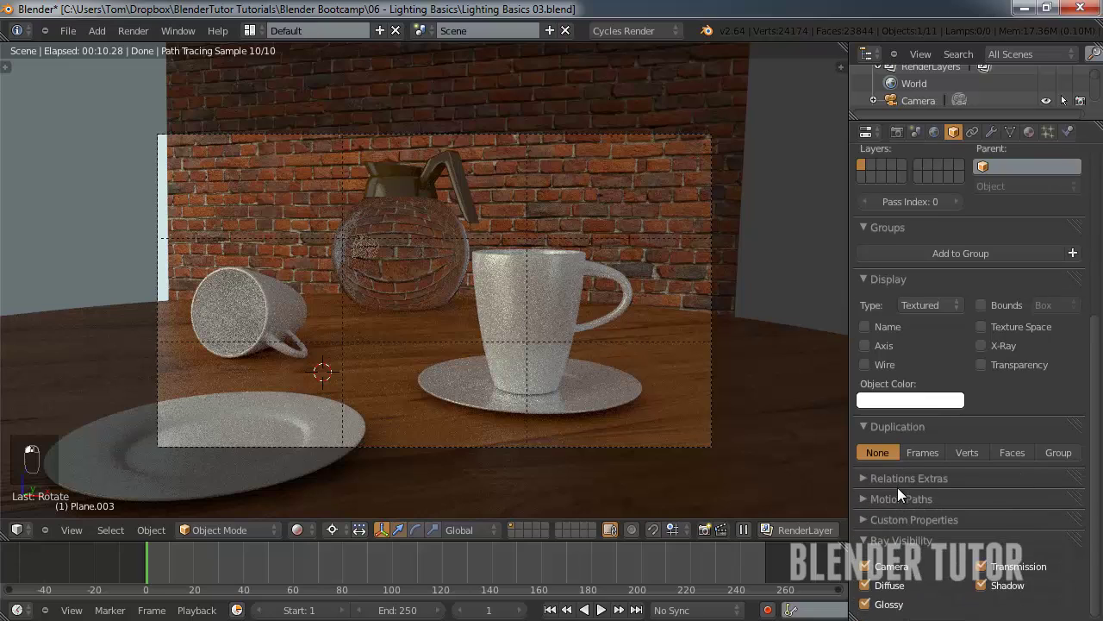
pyautogui.click(864, 565)
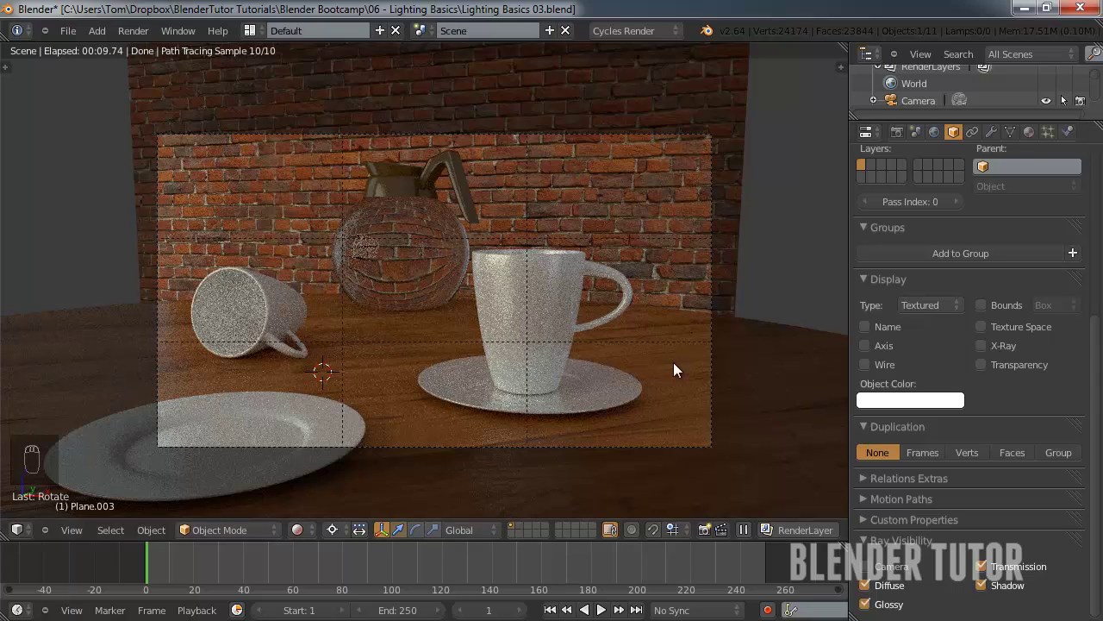
# Toggle the back light plane's Shadow ray visibility off and on, leaving Camera visibility disabled.
pyautogui.click(980, 586)
pyautogui.click(979, 586)
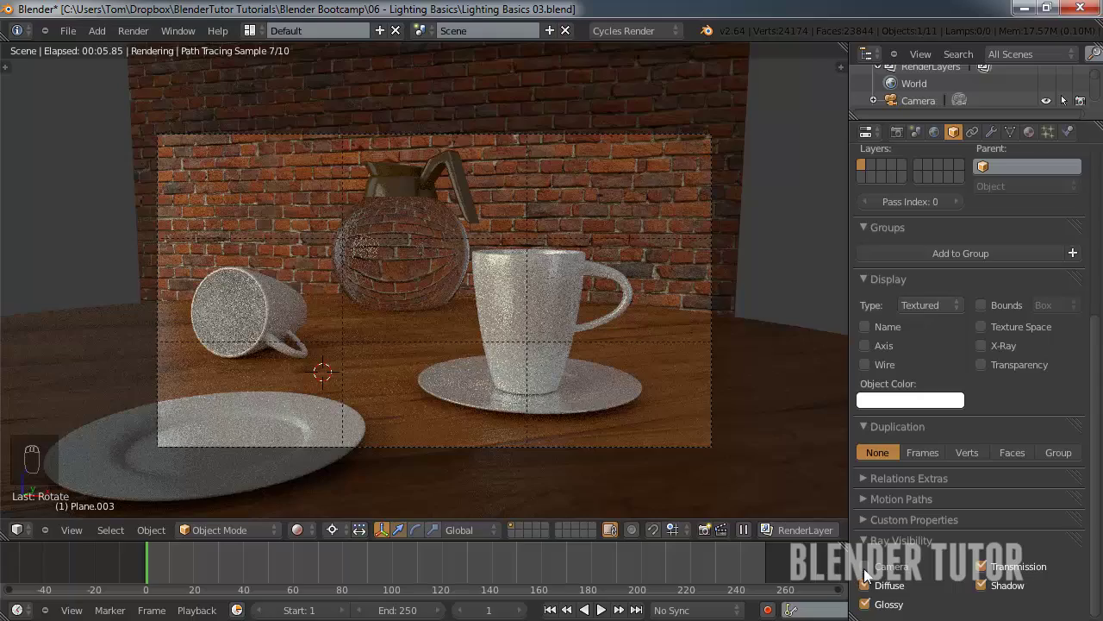
pyautogui.click(865, 567)
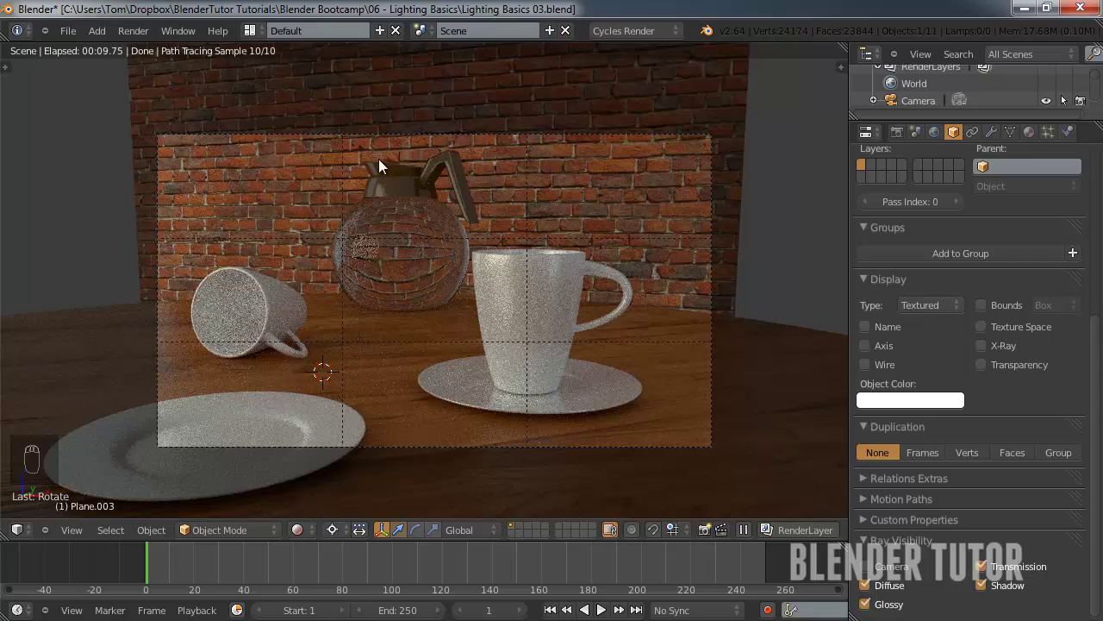
# In Solid shading, rotate the large light plane about the global Z axis around the 3D cursor to the opposite side of the table.
pyautogui.click(305, 529)
pyautogui.click(322, 474)
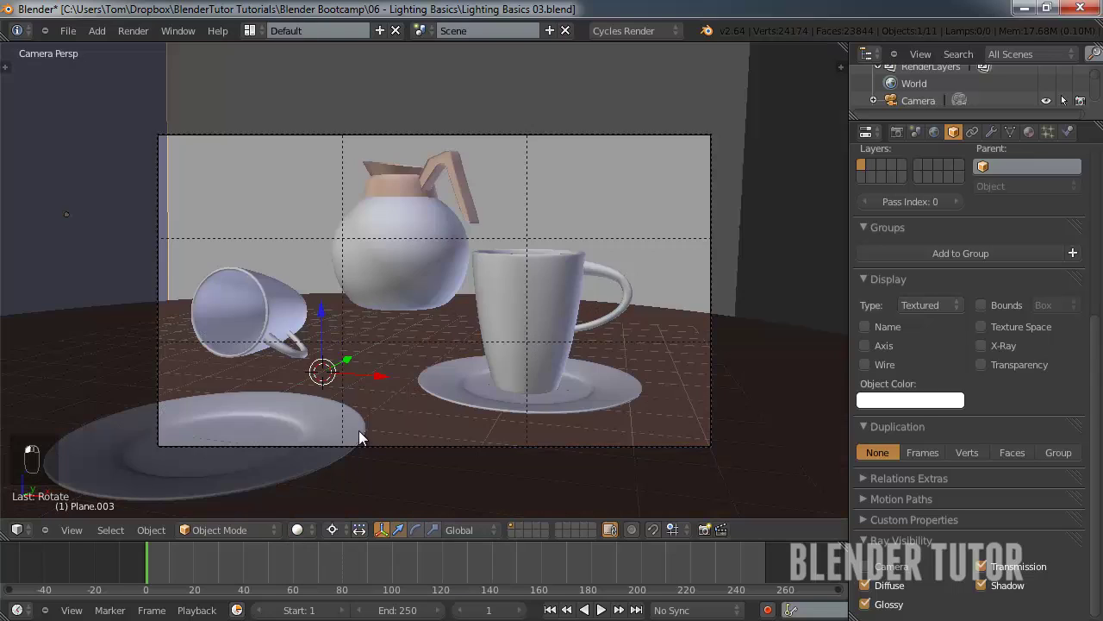
pyautogui.scroll(-5, 359, 430)
pyautogui.moveTo(357, 415); pyautogui.dragTo(369, 379, button='middle')
pyautogui.scroll(-9, 383, 355)
pyautogui.rightClick(252, 421)
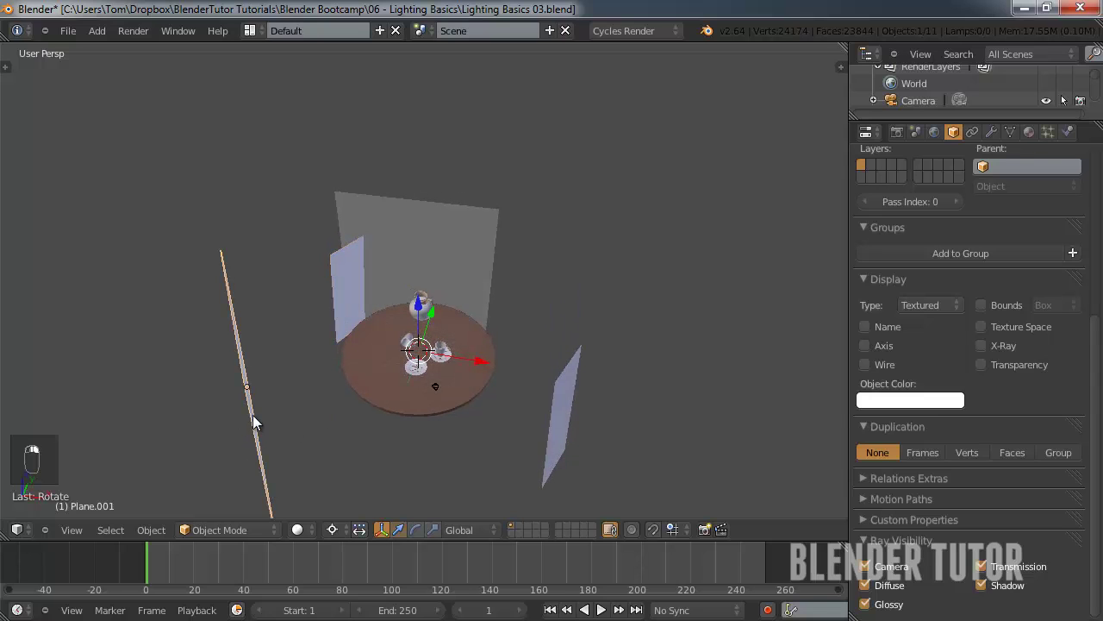
pyautogui.press('r')
pyautogui.press('z')
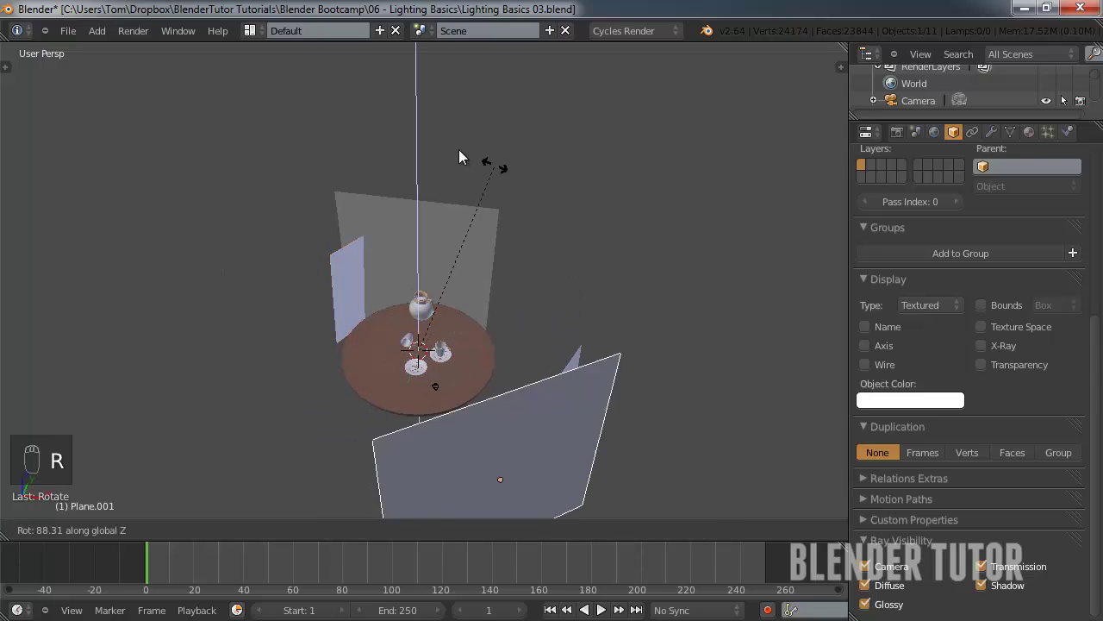
pyautogui.click(394, 198)
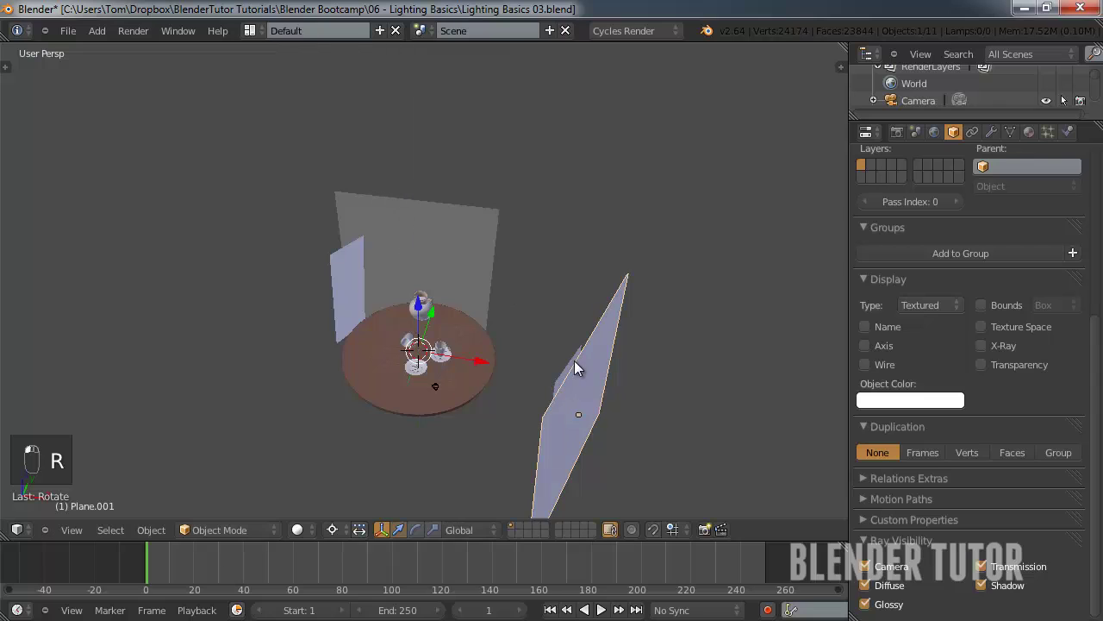
# Rotate the smaller front light plane about the global Z axis around the 3D cursor to the side the large plane occupied.
pyautogui.moveTo(581, 364); pyautogui.dragTo(606, 369, button='middle')
pyautogui.rightClick(606, 369)
pyautogui.press('r')
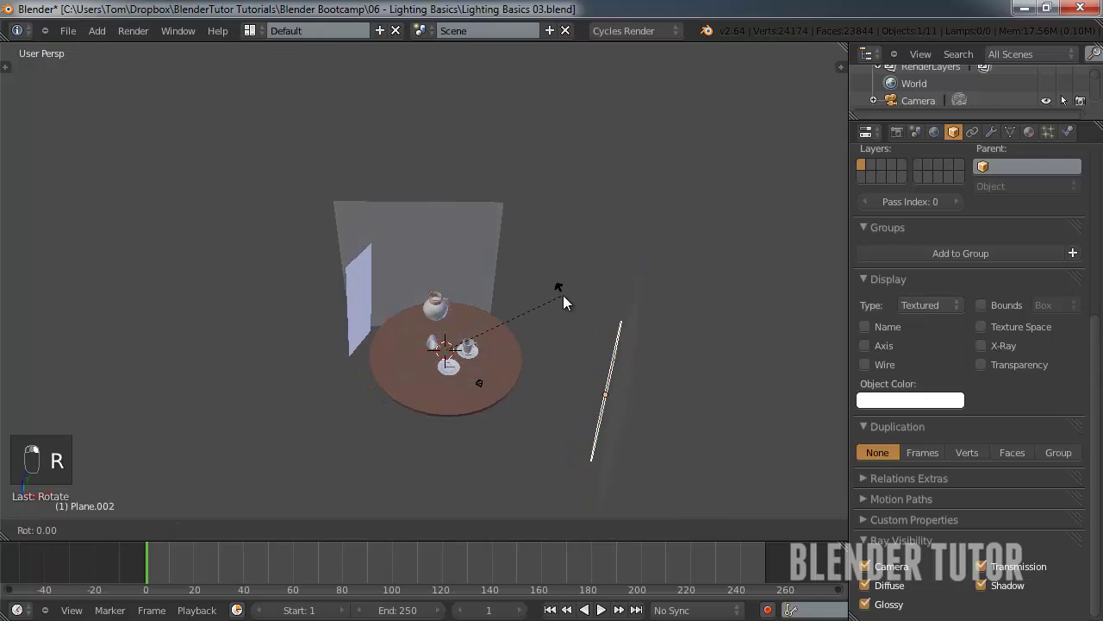
pyautogui.press('z')
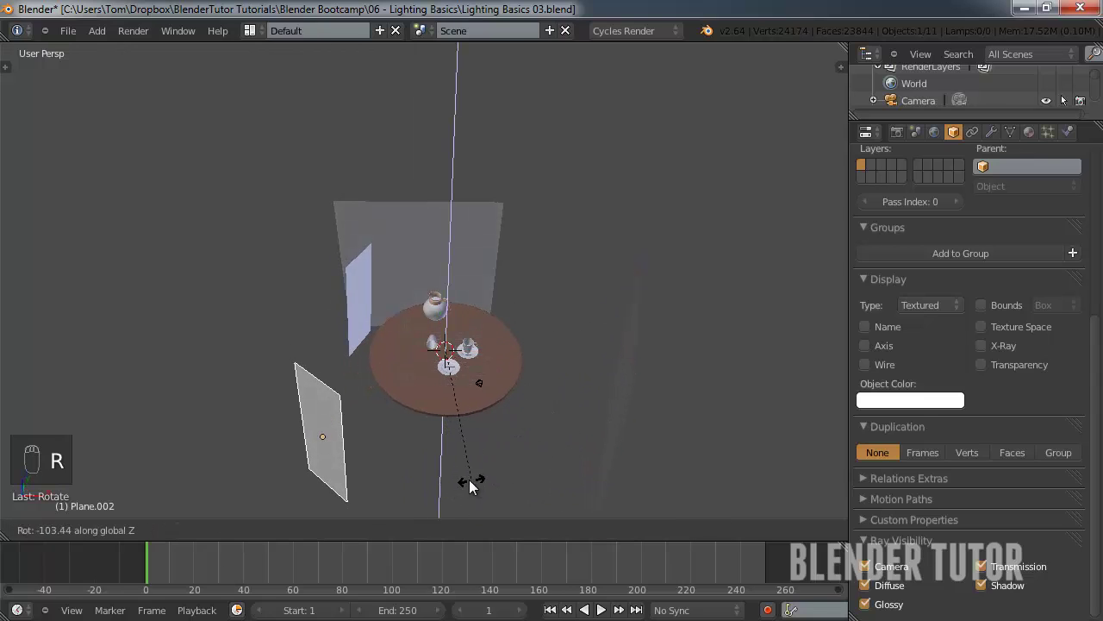
pyautogui.click(484, 431)
# Preview the swapped front lights through the camera in Rendered shading.
pyautogui.press('KP_0')
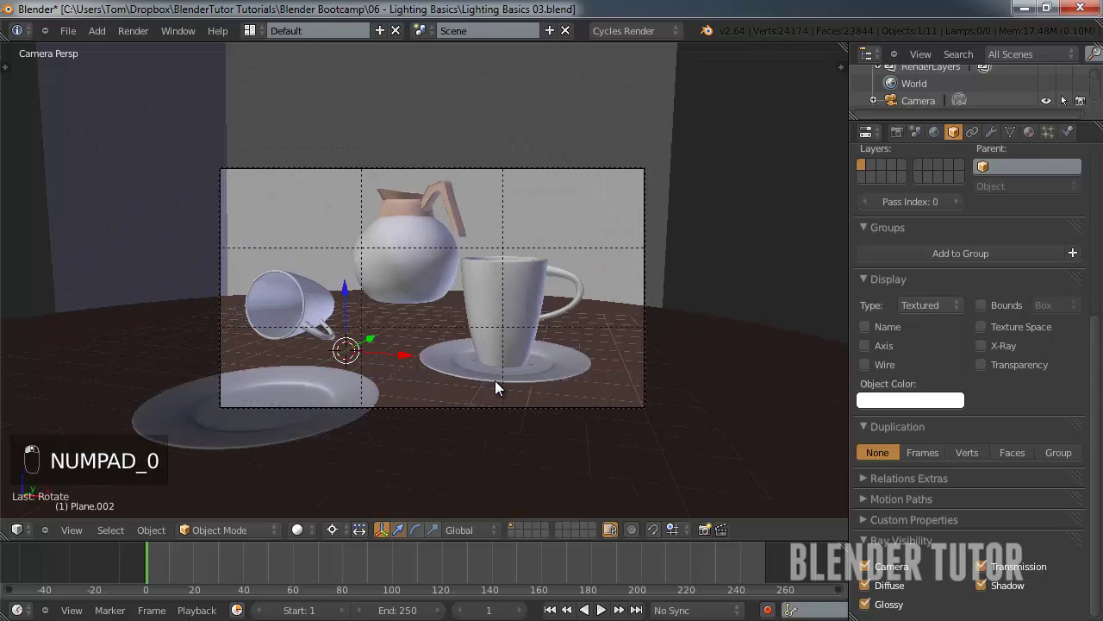
pyautogui.scroll(2, 297, 412)
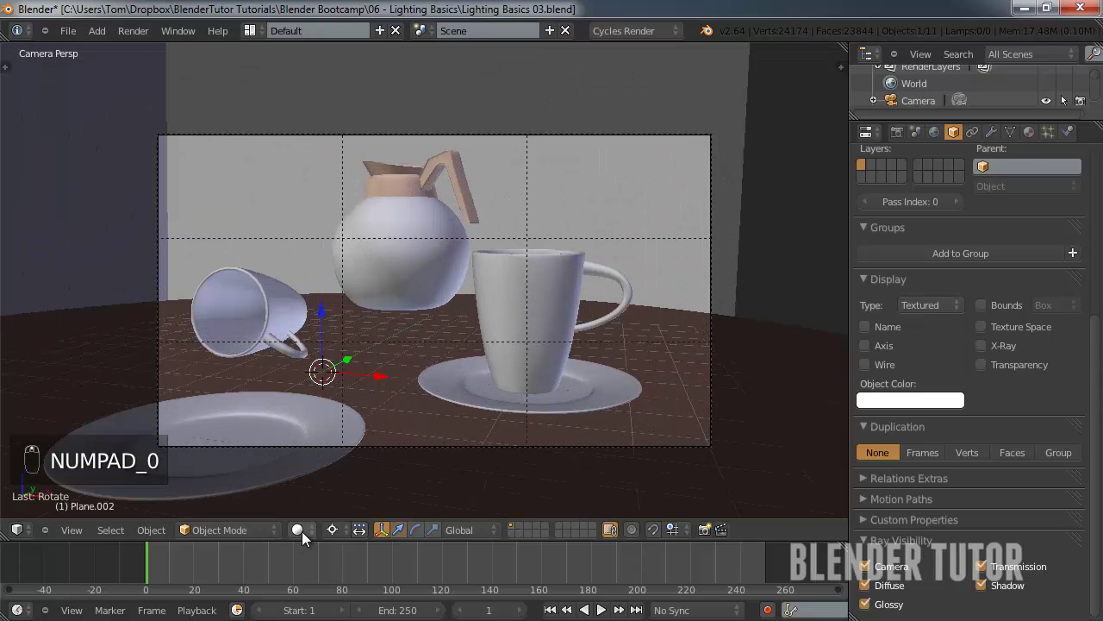
pyautogui.click(302, 531)
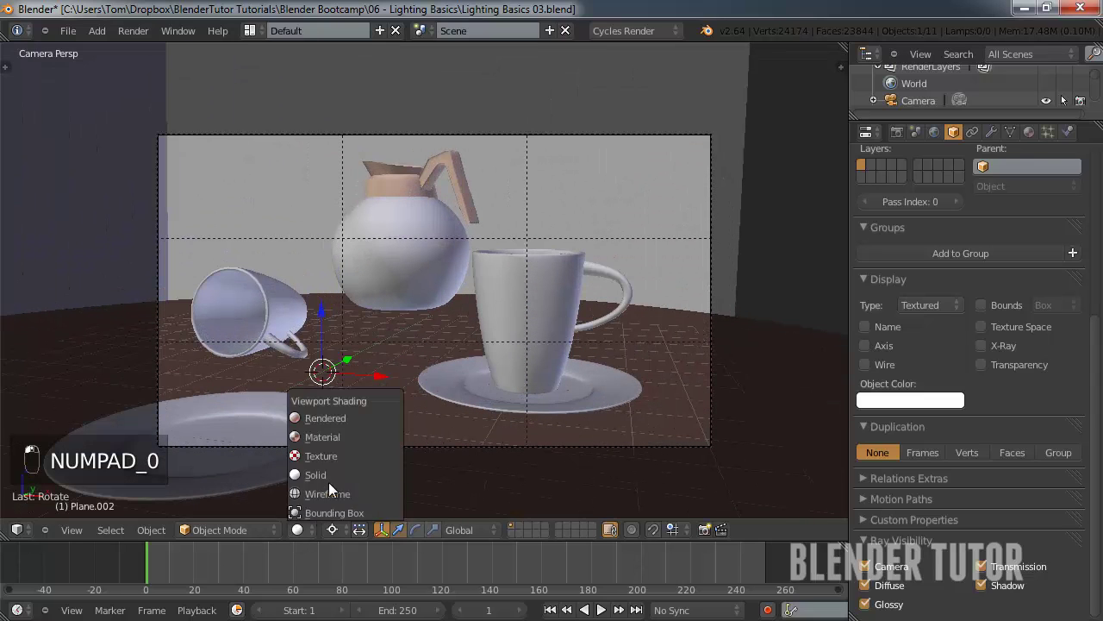
pyautogui.click(328, 418)
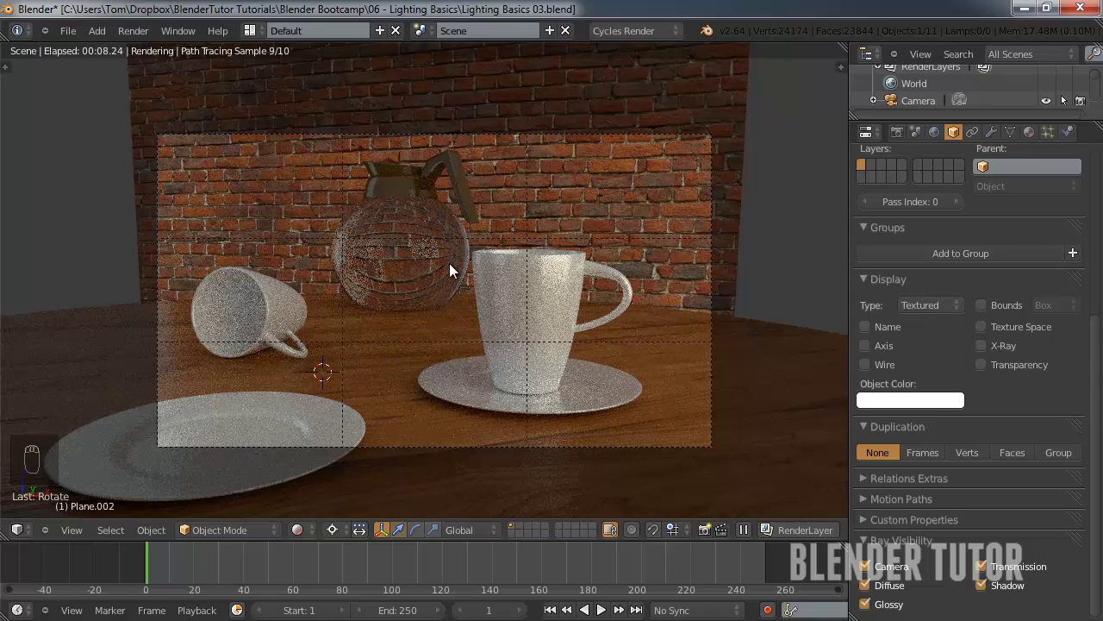
# Switch to Solid shading to reframe the camera view, and render the swapped lighting in the viewport again.
pyautogui.click(298, 530)
pyautogui.click(333, 470)
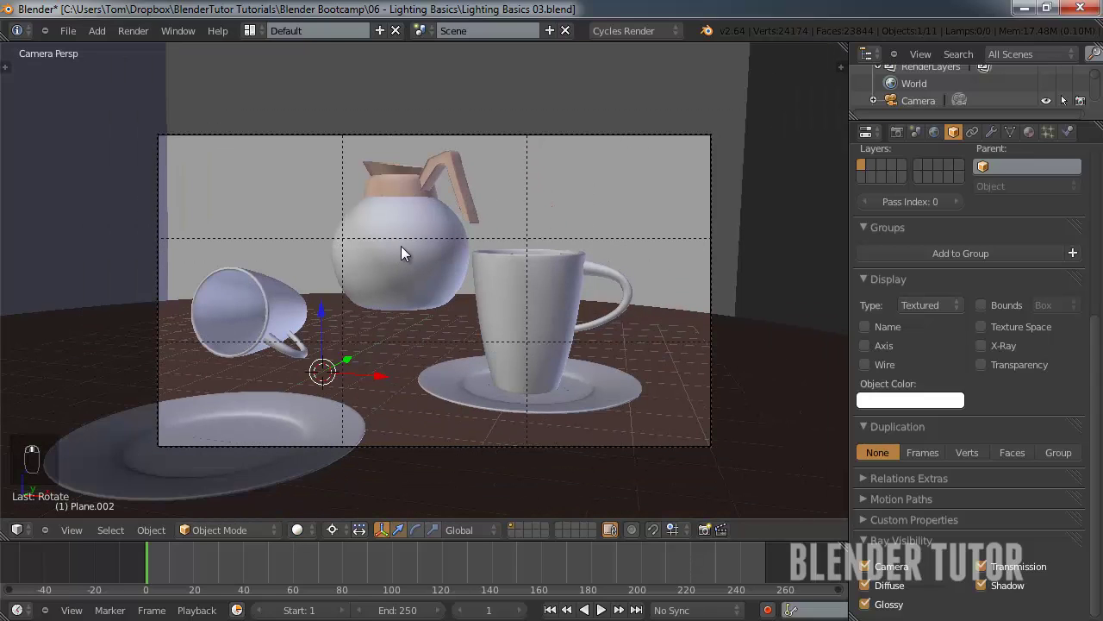
pyautogui.keyDown('shift'); pyautogui.moveTo(400, 246); pyautogui.dragTo(382, 232, button='middle'); pyautogui.keyUp('shift')
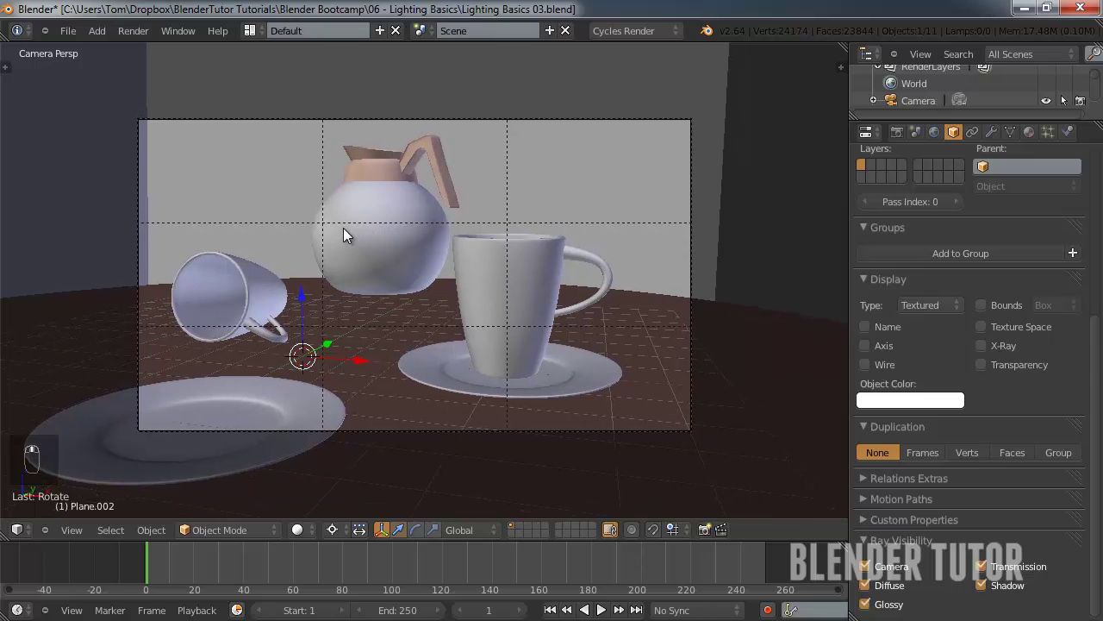
pyautogui.scroll(-1, 359, 353)
pyautogui.scroll(1, 354, 372)
pyautogui.click(307, 533)
pyautogui.click(326, 417)
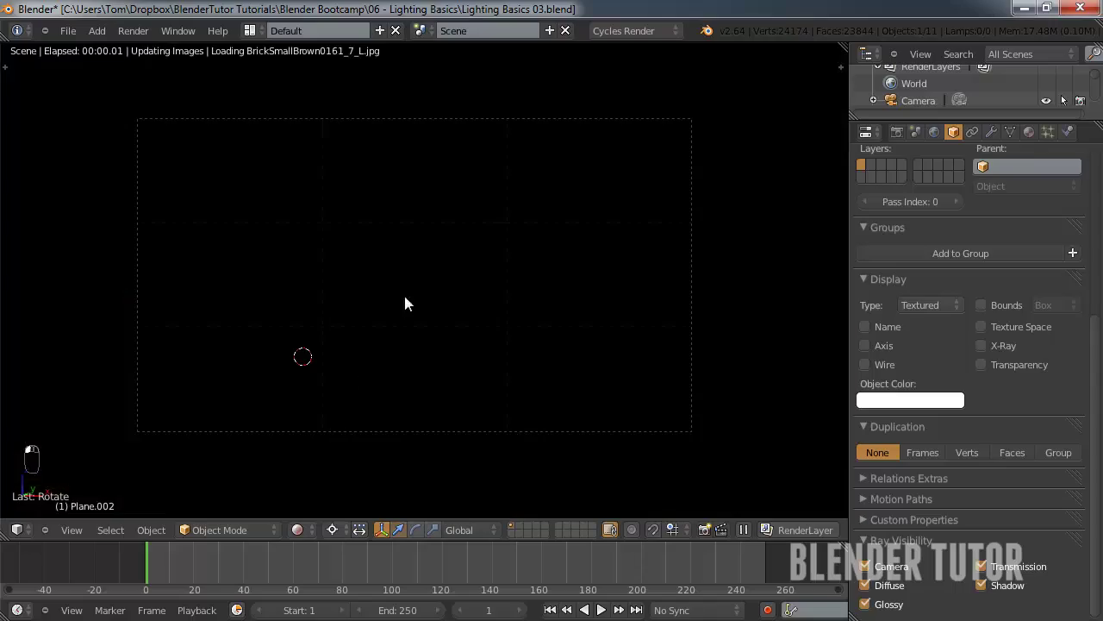
pyautogui.keyDown('shift'); pyautogui.moveTo(412, 261); pyautogui.dragTo(419, 272, button='middle'); pyautogui.keyUp('shift')
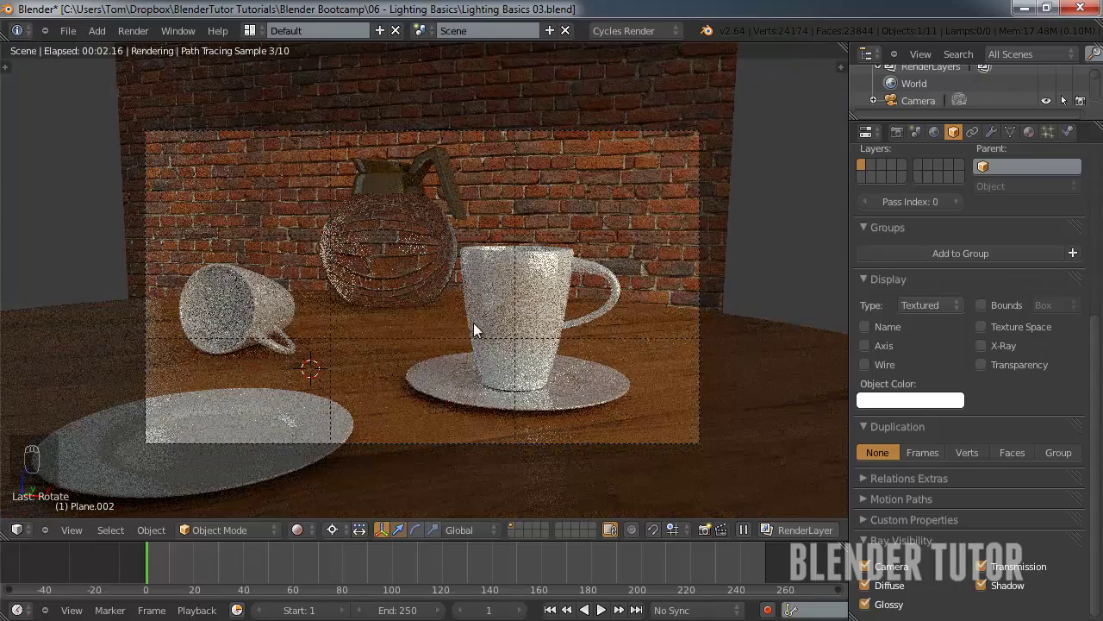
# Examine the light planes' placement around the table from outside the camera in Rendered shading, and return to the camera view.
pyautogui.press('KP_0')
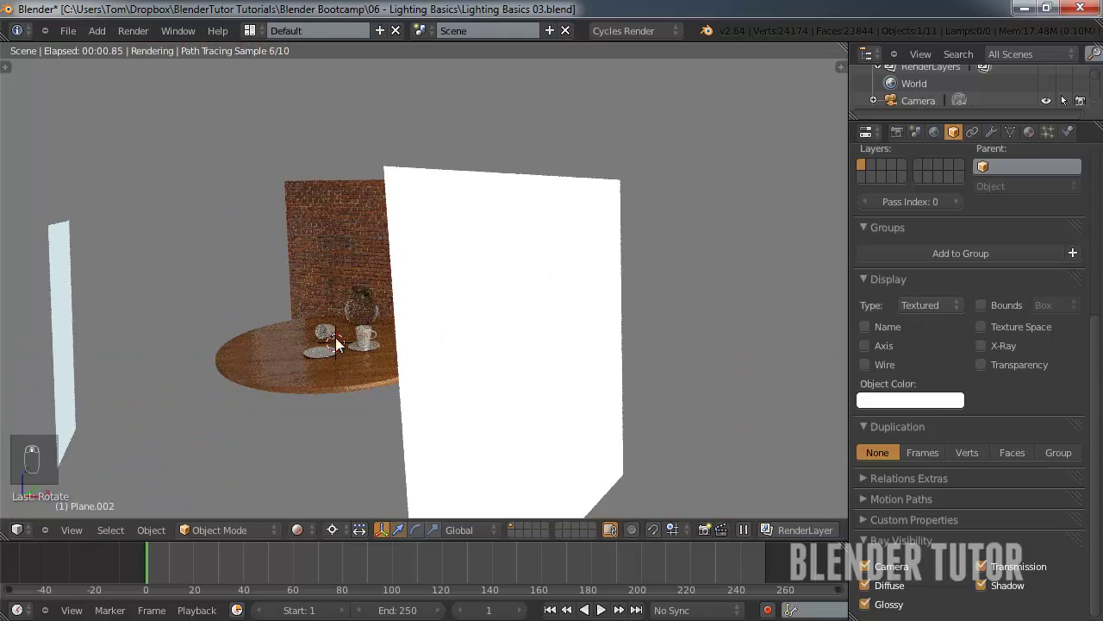
pyautogui.moveTo(336, 337); pyautogui.dragTo(379, 343, button='middle')
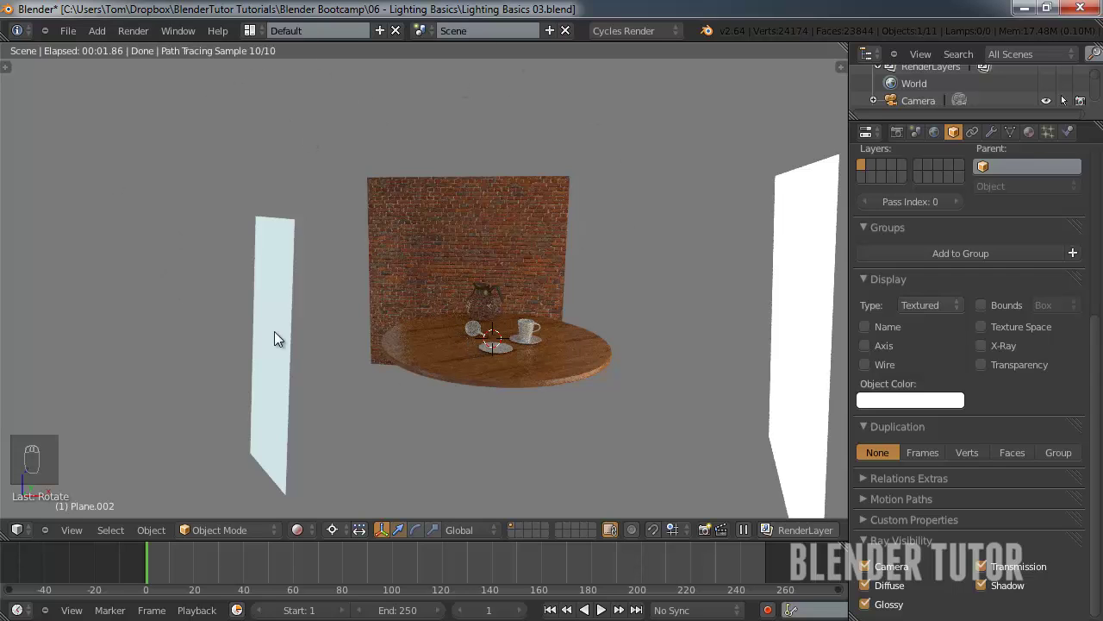
pyautogui.press('KP_0')
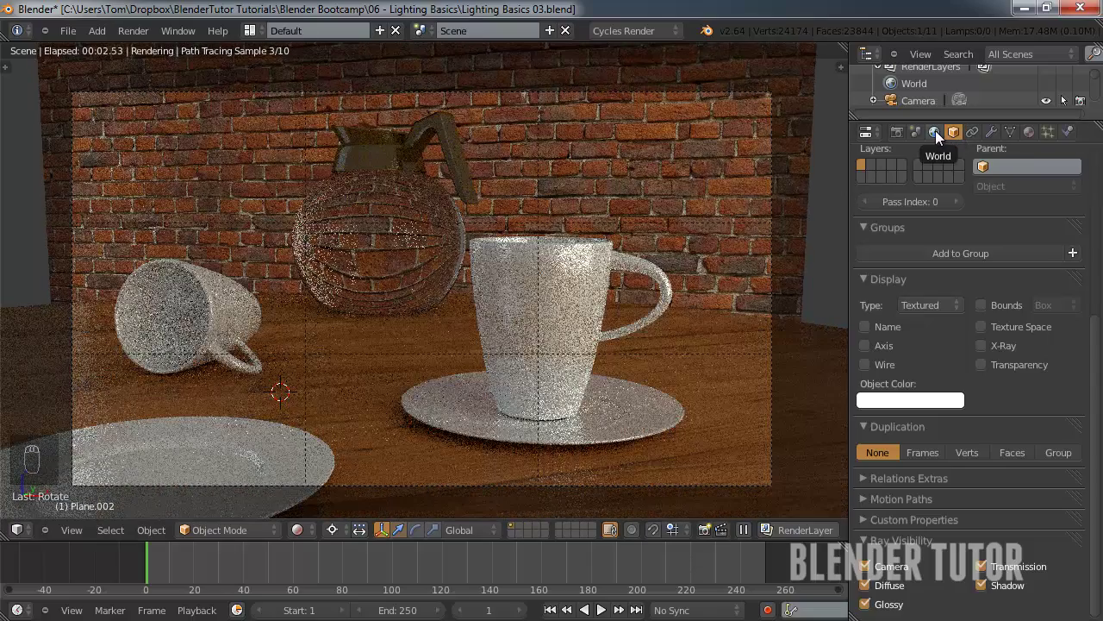
# Set the world surface color to black to see the scene without ambient light.
pyautogui.click(935, 131)
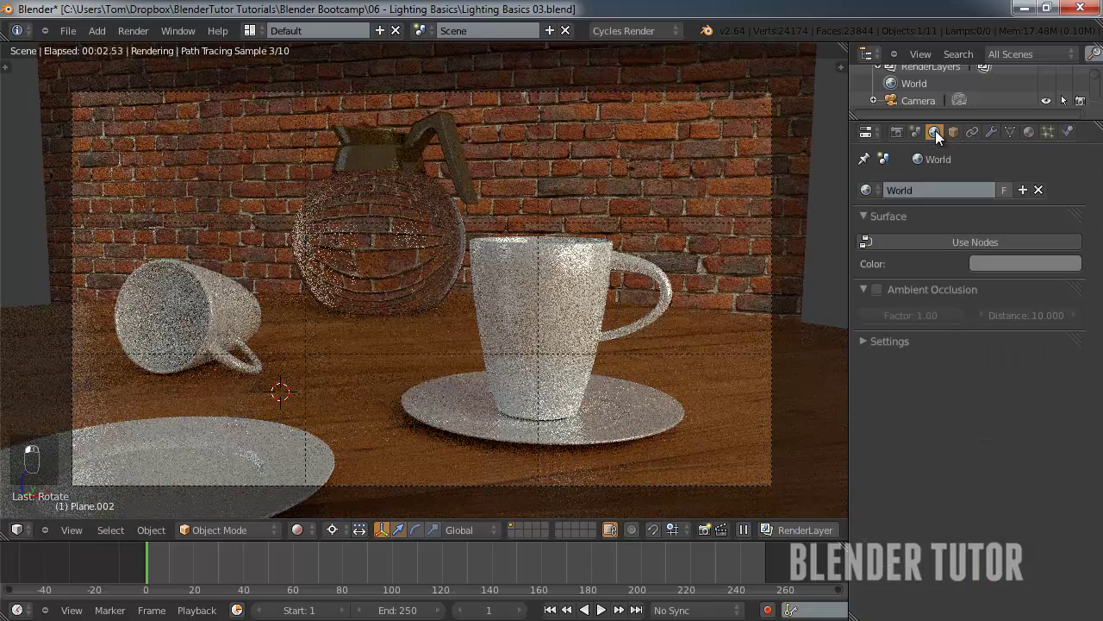
pyautogui.click(1002, 263)
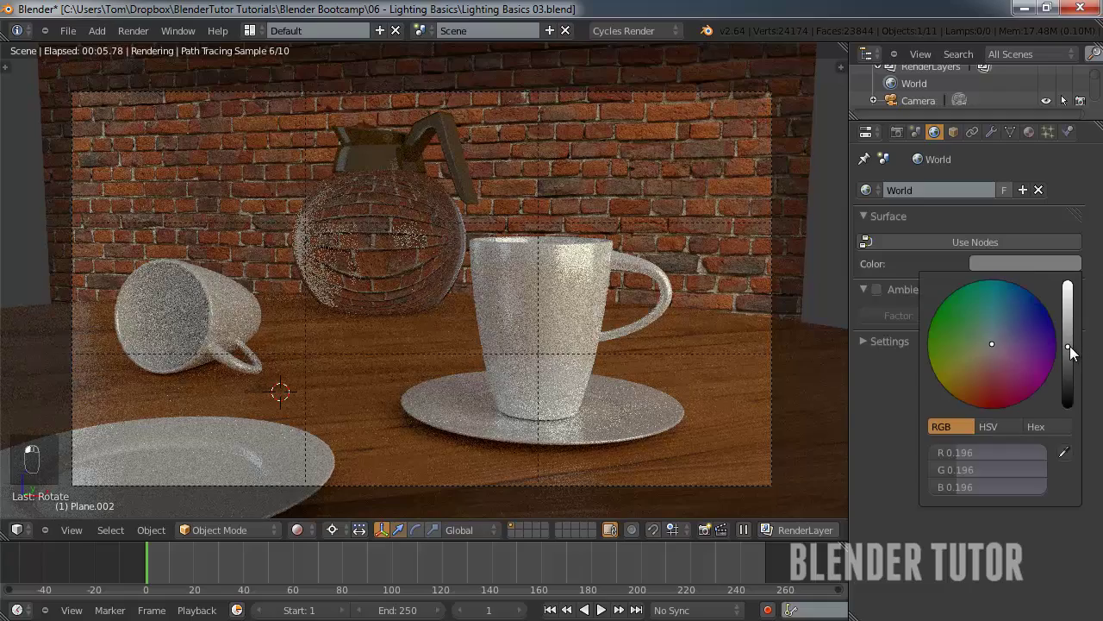
pyautogui.moveTo(1070, 346); pyautogui.dragTo(1080, 472)
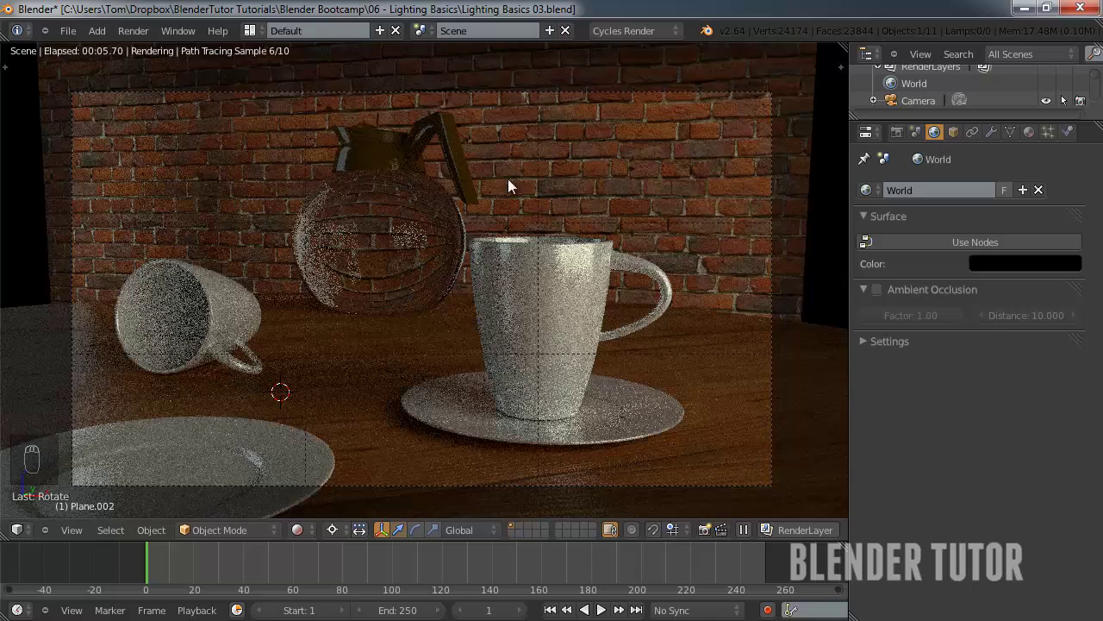
# Brighten the world surface color to a medium gray for soft ambient light.
pyautogui.click(1007, 263)
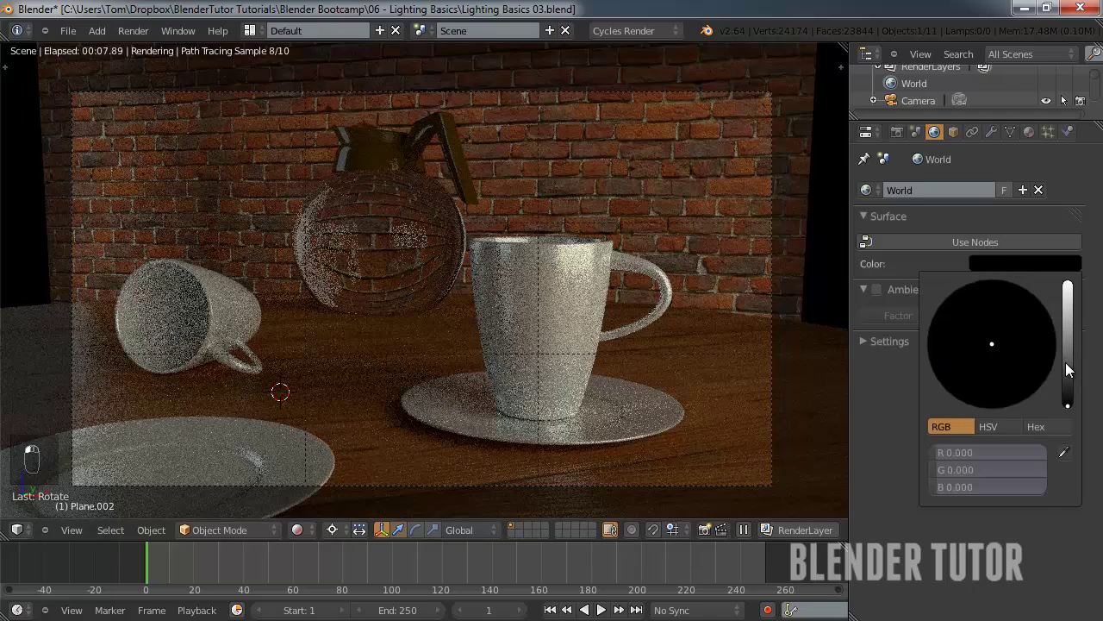
pyautogui.moveTo(1065, 354); pyautogui.dragTo(1067, 297)
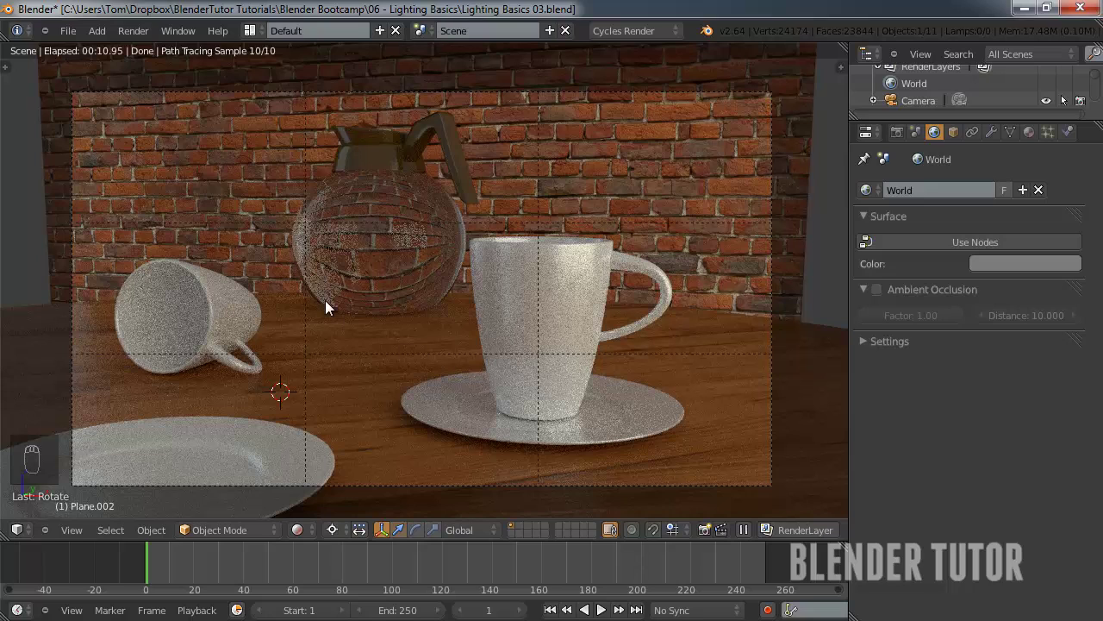
# Switch the viewport to Solid shading, reframe the camera view, and save the current file.
pyautogui.click(310, 532)
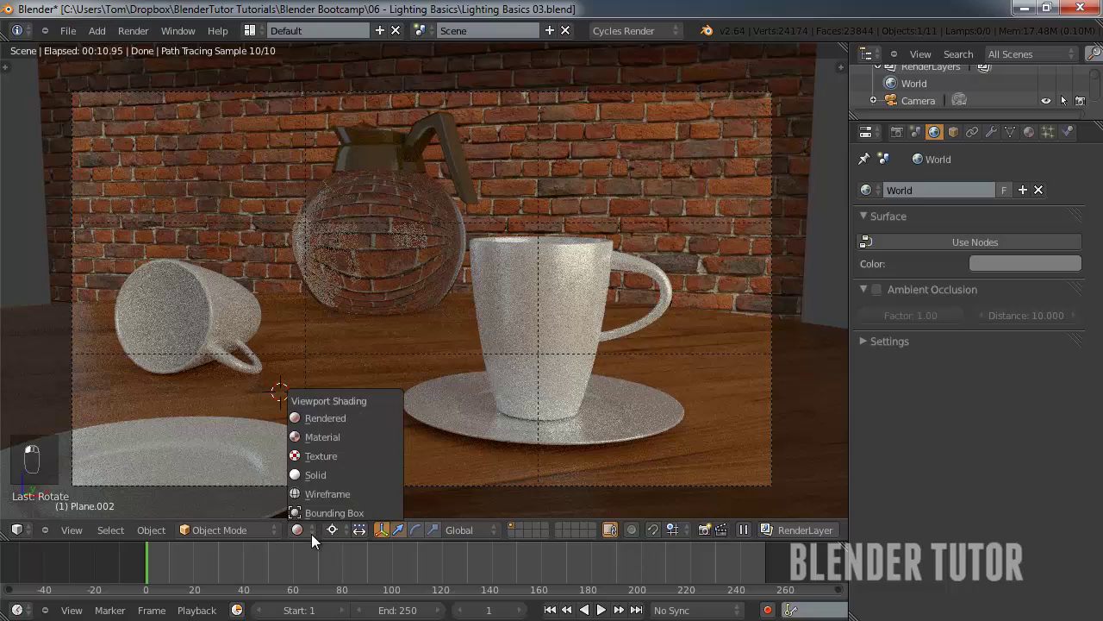
pyautogui.click(319, 475)
pyautogui.scroll(3, 376, 311)
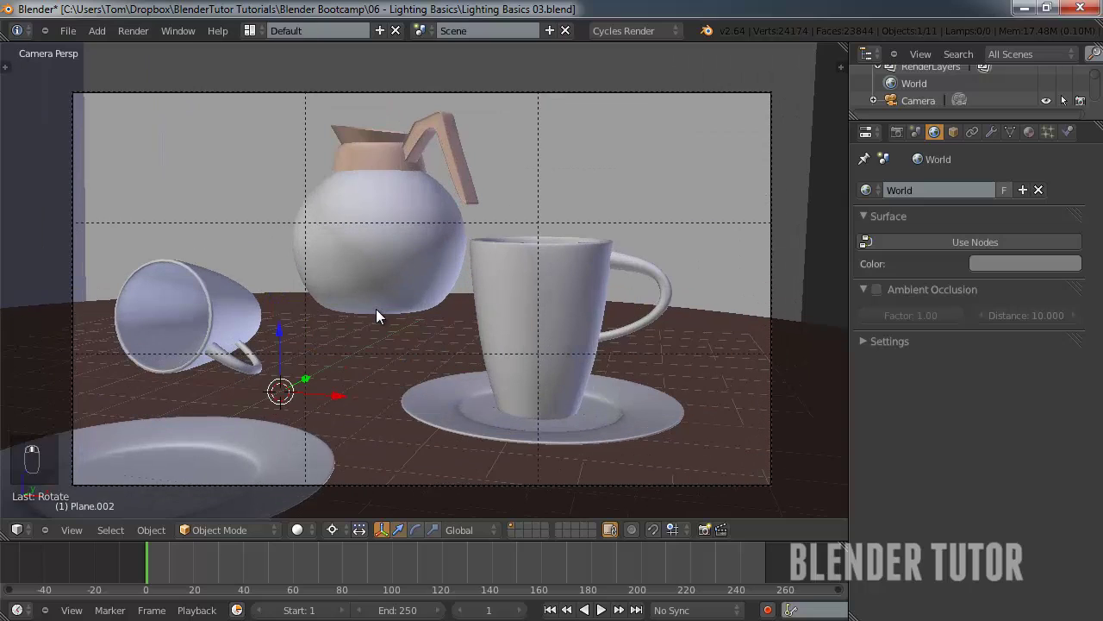
pyautogui.keyDown('shift'); pyautogui.moveTo(376, 308); pyautogui.dragTo(378, 290, button='middle'); pyautogui.keyUp('shift')
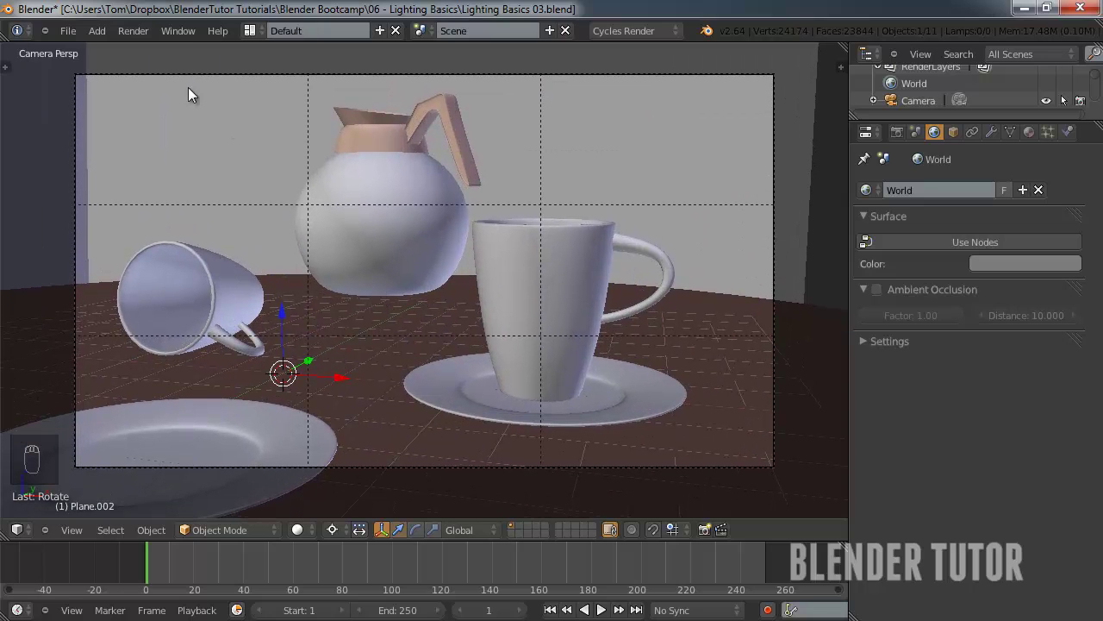
pyautogui.click(60, 31)
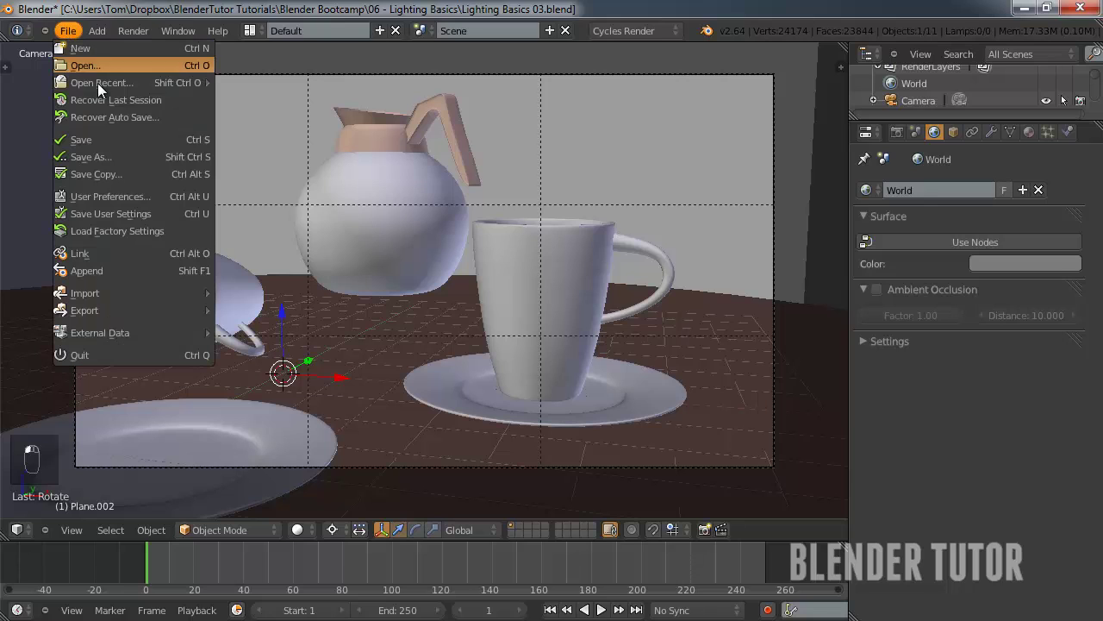
pyautogui.click(106, 140)
# Save a new version of the file as Lighting Basics 04.blend in the same folder.
pyautogui.click(67, 31)
pyautogui.click(121, 155)
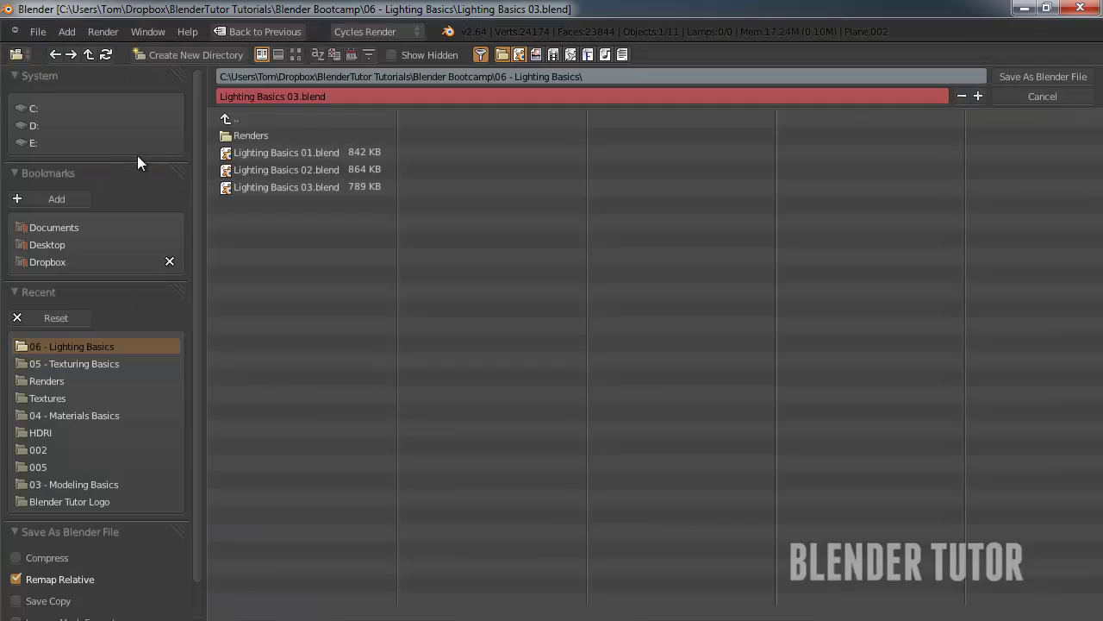
pyautogui.click(294, 187)
pyautogui.click(300, 95)
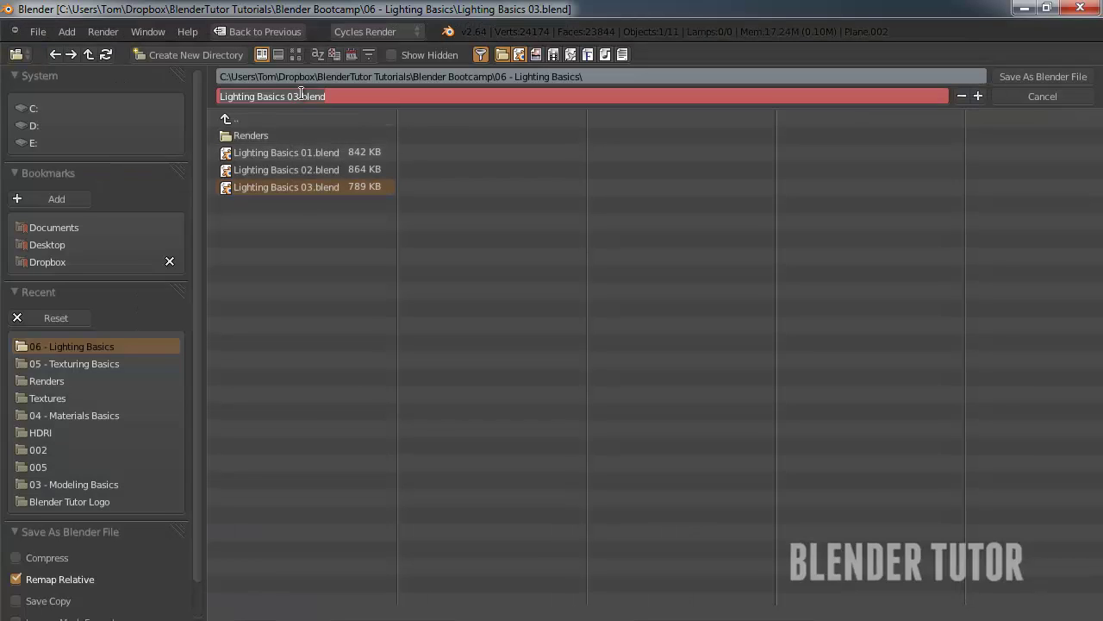
pyautogui.press('BackSpace')
pyautogui.write('4')
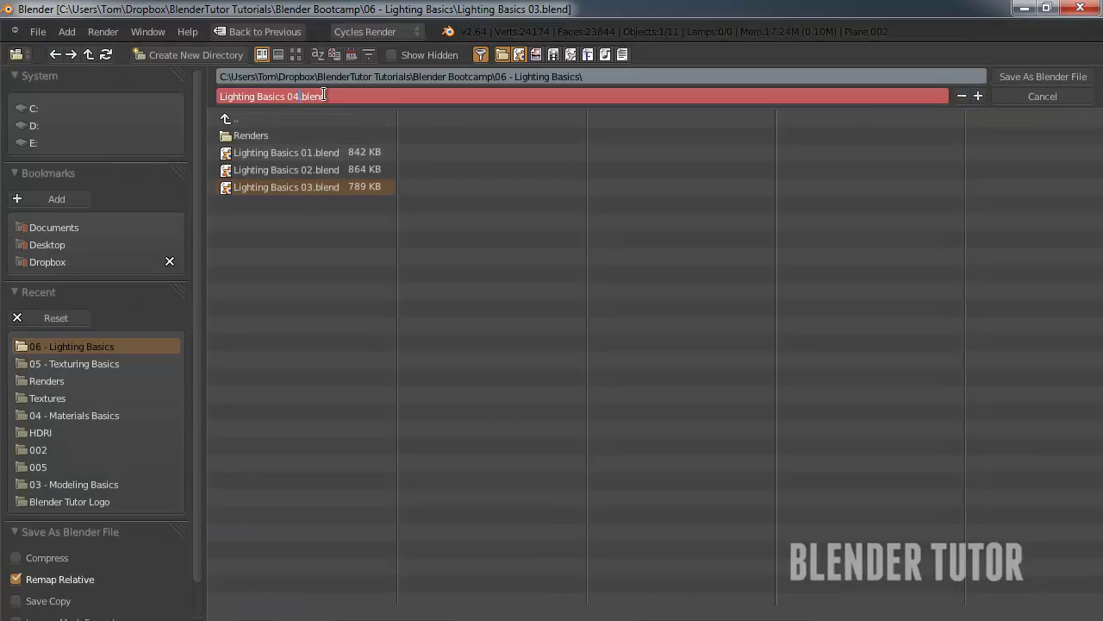
pyautogui.press('Return')
pyautogui.press('Return')
# Select all three light planes around the table and move them to layer 2.
pyautogui.scroll(-3, 325, 94)
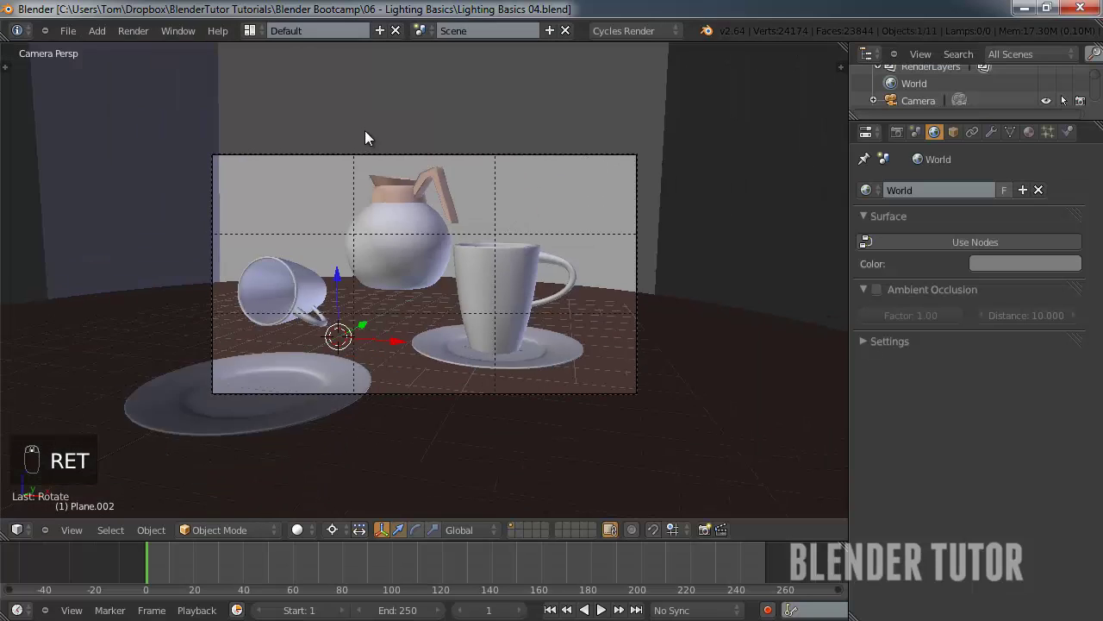
pyautogui.moveTo(365, 130); pyautogui.dragTo(382, 190, button='middle')
pyautogui.scroll(-9, 387, 215)
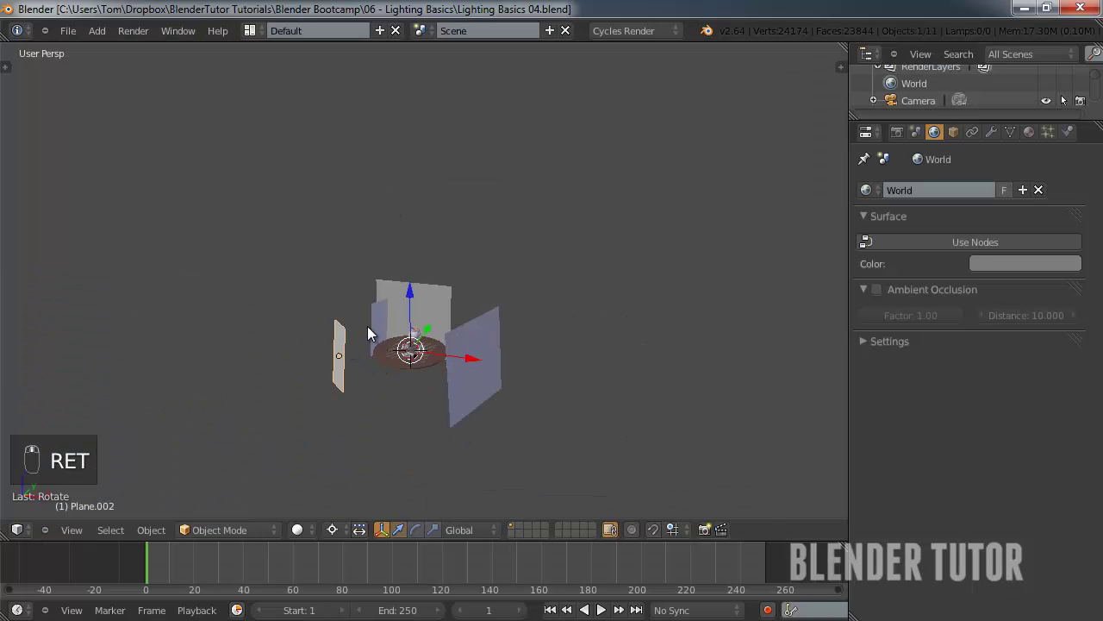
pyautogui.keyDown('shift'); pyautogui.rightClick(376, 327); pyautogui.keyUp('shift')
pyautogui.keyDown('shift'); pyautogui.rightClick(485, 364); pyautogui.keyUp('shift')
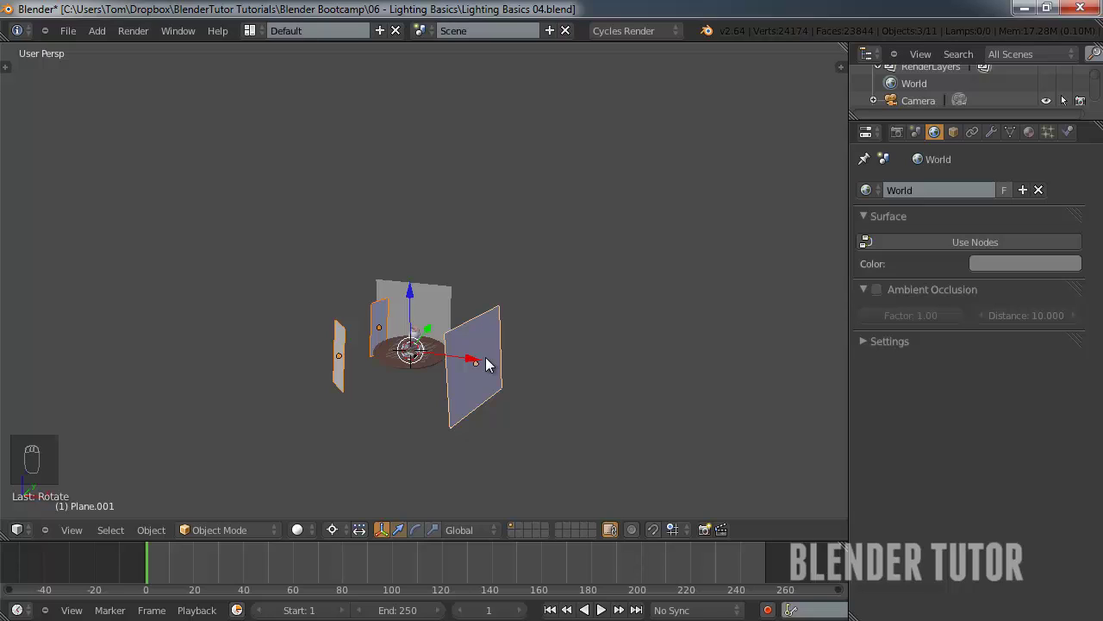
pyautogui.press('m')
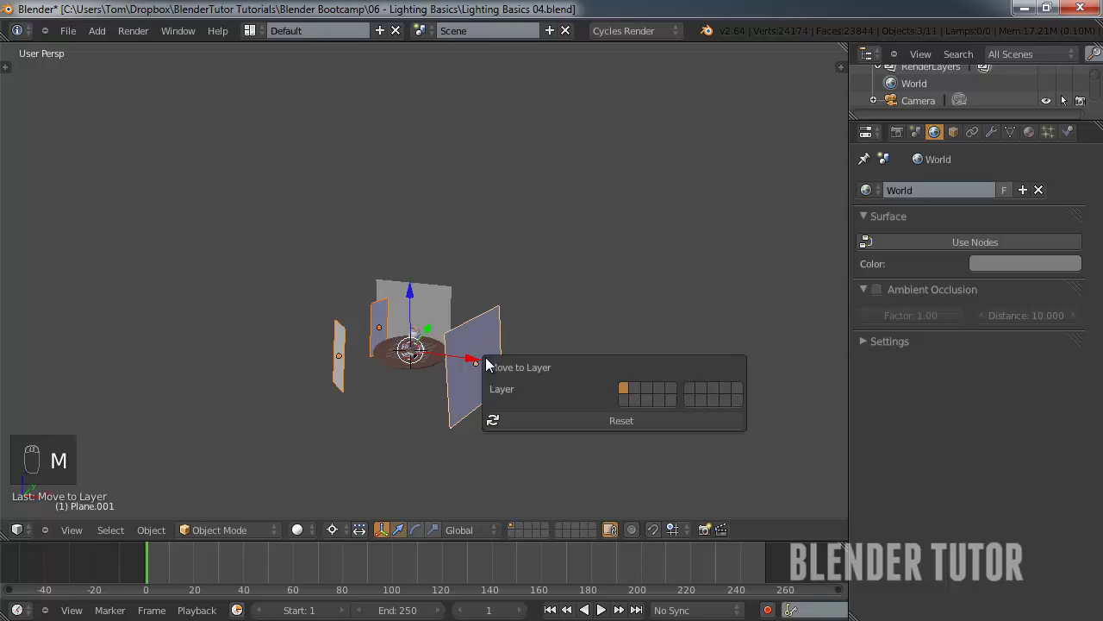
pyautogui.click(637, 388)
# Compare the contents of layers 1 and 2, and leave only layer 1 with the table scene shown.
pyautogui.scroll(5, 438, 338)
pyautogui.keyDown('shift'); pyautogui.moveTo(437, 338); pyautogui.dragTo(435, 293, button='middle'); pyautogui.keyUp('shift')
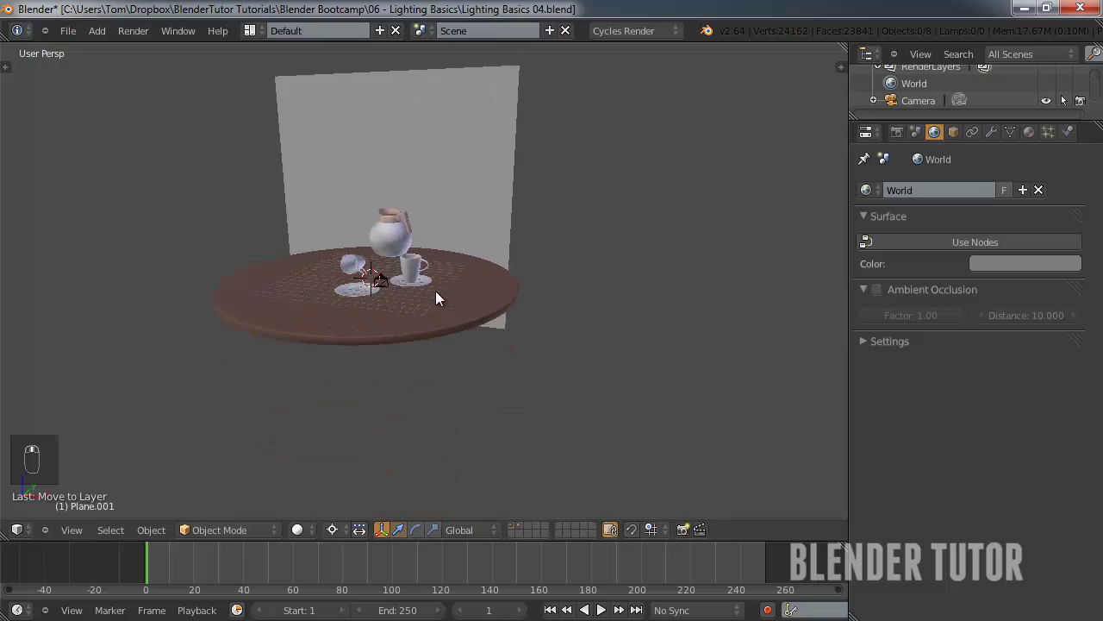
pyautogui.click(519, 524)
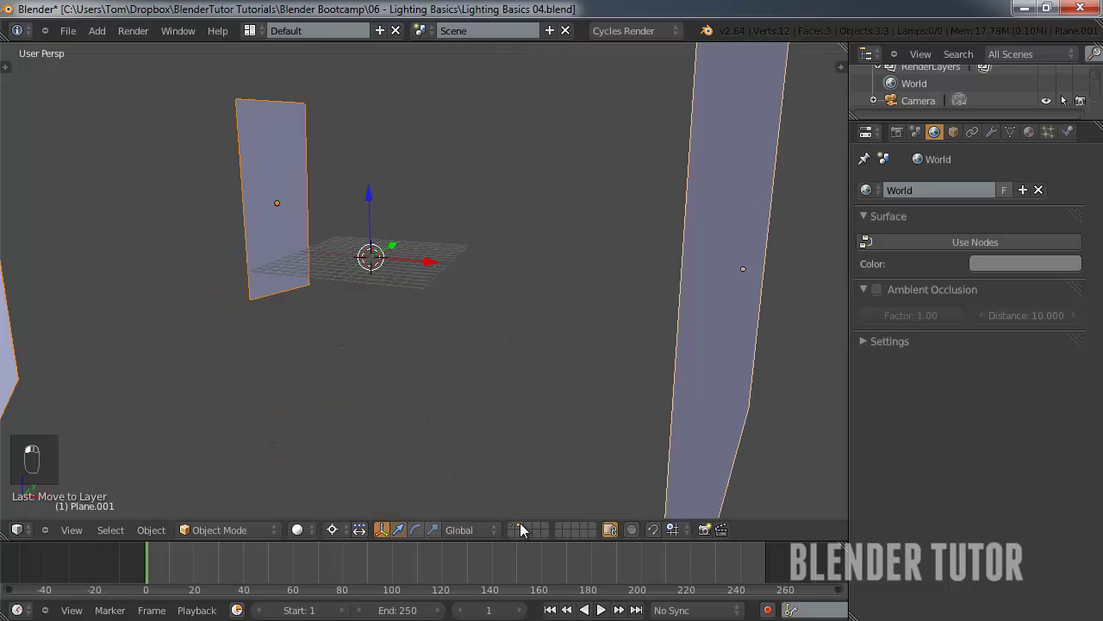
pyautogui.click(510, 524)
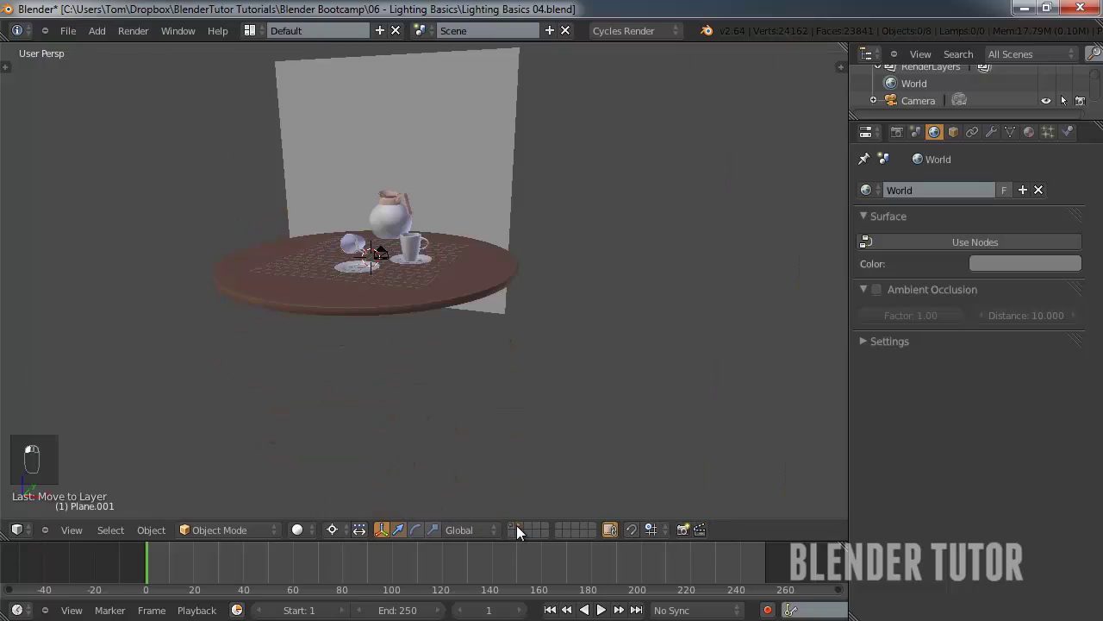
pyautogui.click(519, 524)
pyautogui.click(510, 524)
pyautogui.keyDown('shift'); pyautogui.moveTo(451, 317); pyautogui.dragTo(472, 336, button='middle'); pyautogui.keyUp('shift')
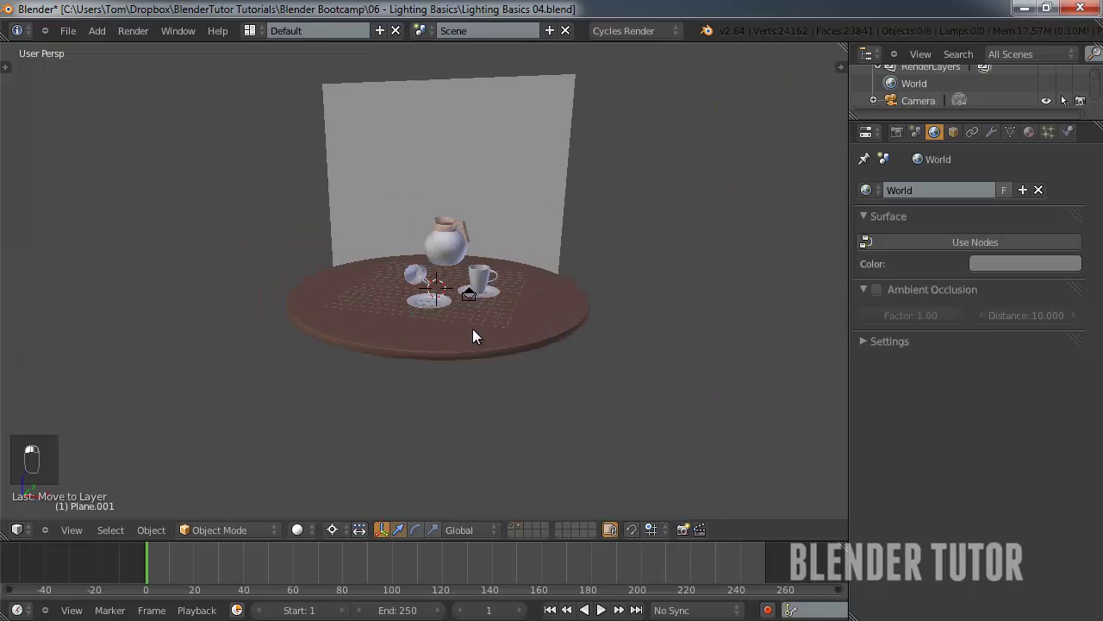
# Render the camera view in the viewport without the light planes, and set the world surface color to black.
pyautogui.press('KP_0')
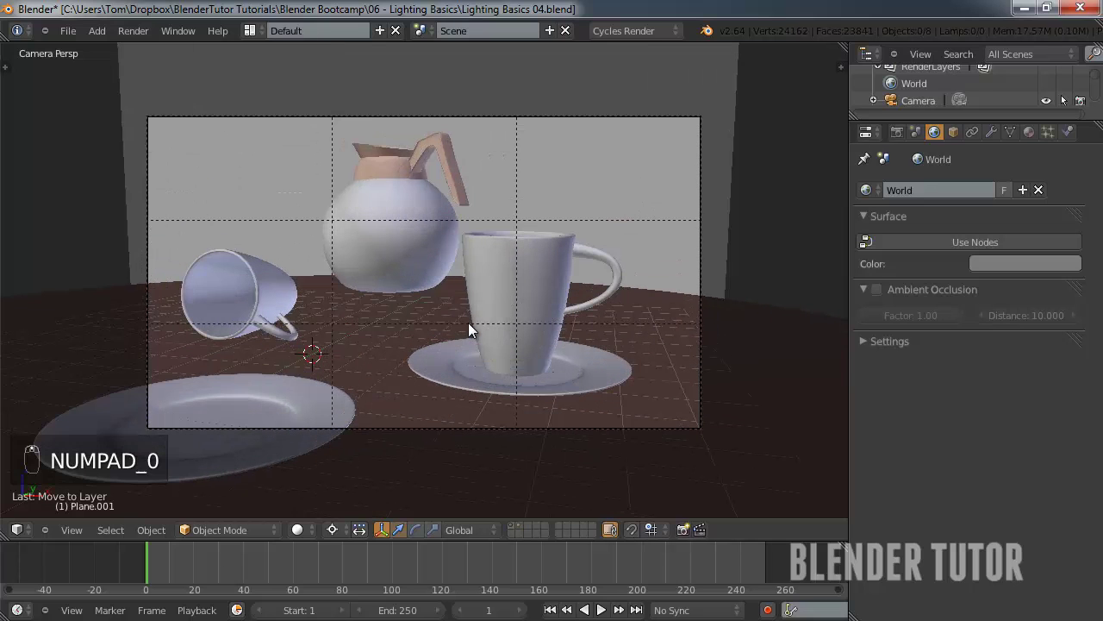
pyautogui.click(298, 530)
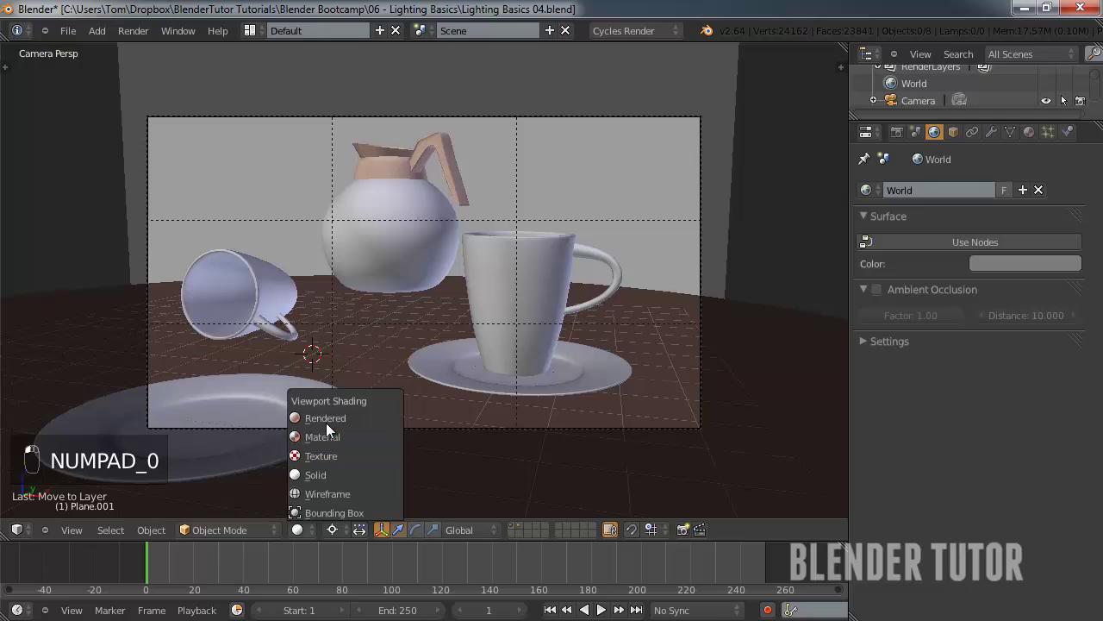
pyautogui.click(326, 417)
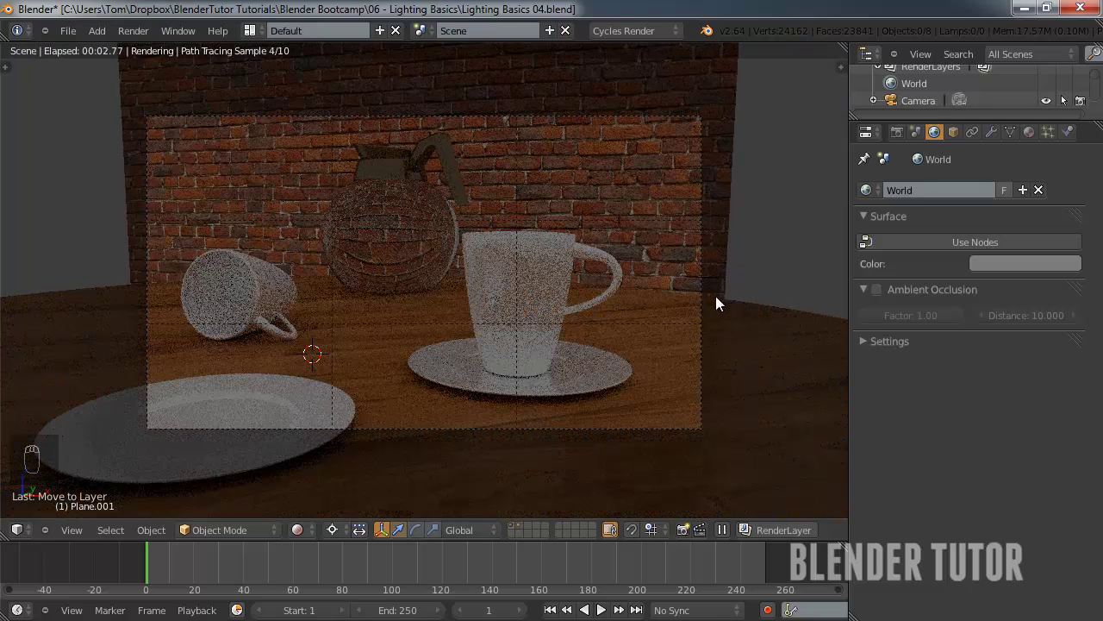
pyautogui.click(1006, 258)
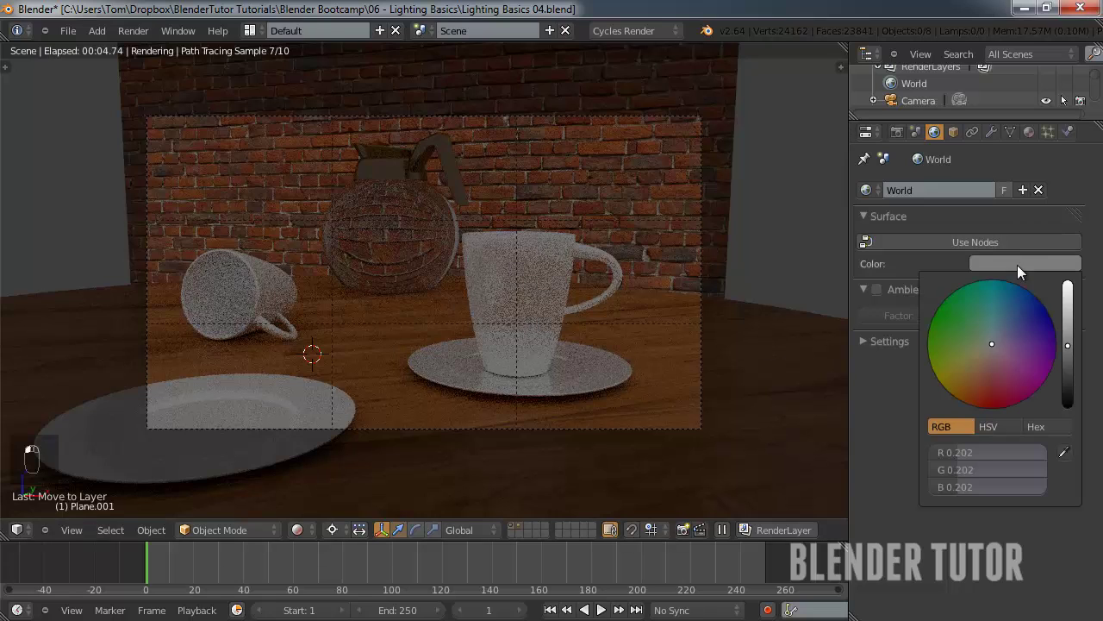
pyautogui.moveTo(1069, 347); pyautogui.dragTo(1073, 428)
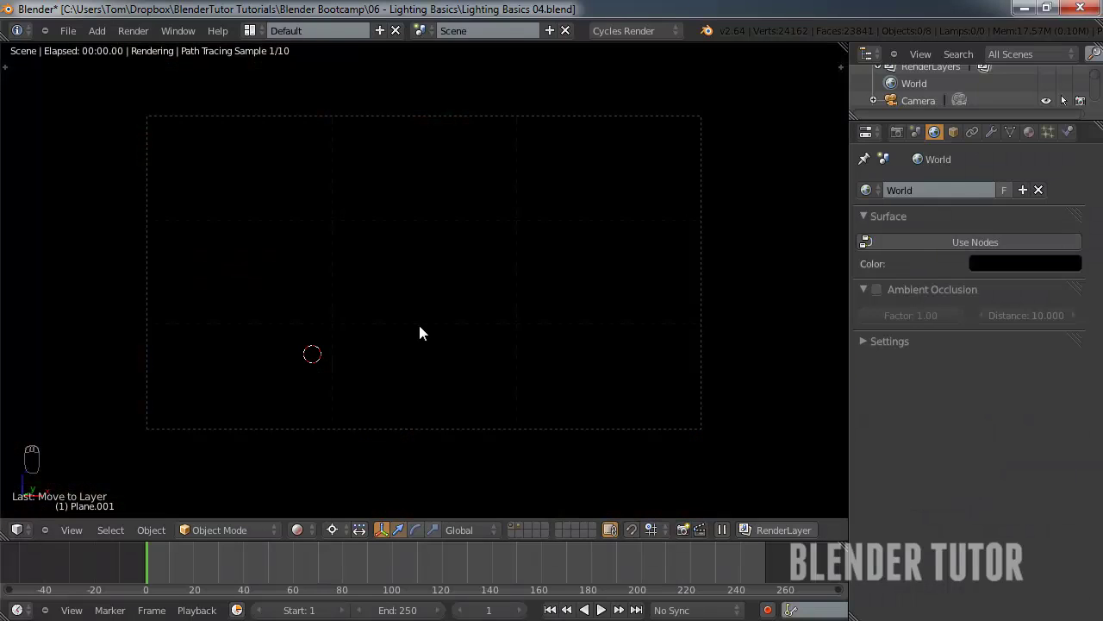
# Return to Solid shading and center the view on the tabletop from outside the camera.
pyautogui.click(297, 529)
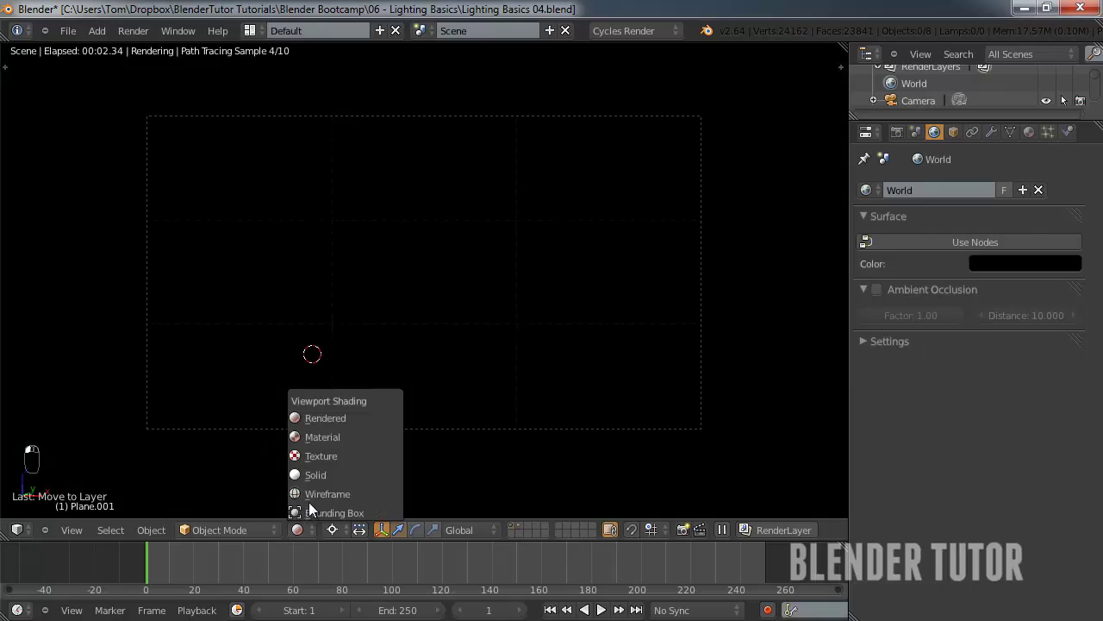
pyautogui.click(306, 475)
pyautogui.moveTo(415, 226); pyautogui.dragTo(412, 233, button='middle')
pyautogui.scroll(-8, 411, 232)
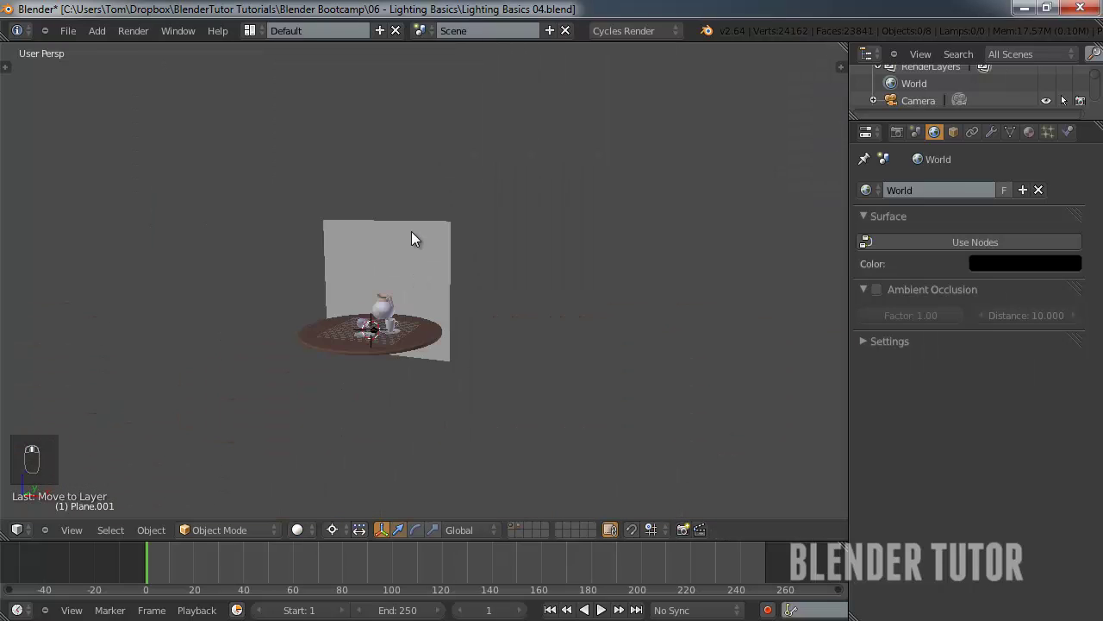
pyautogui.scroll(4, 396, 288)
pyautogui.rightClick(364, 400)
pyautogui.press('KP_Decimal')
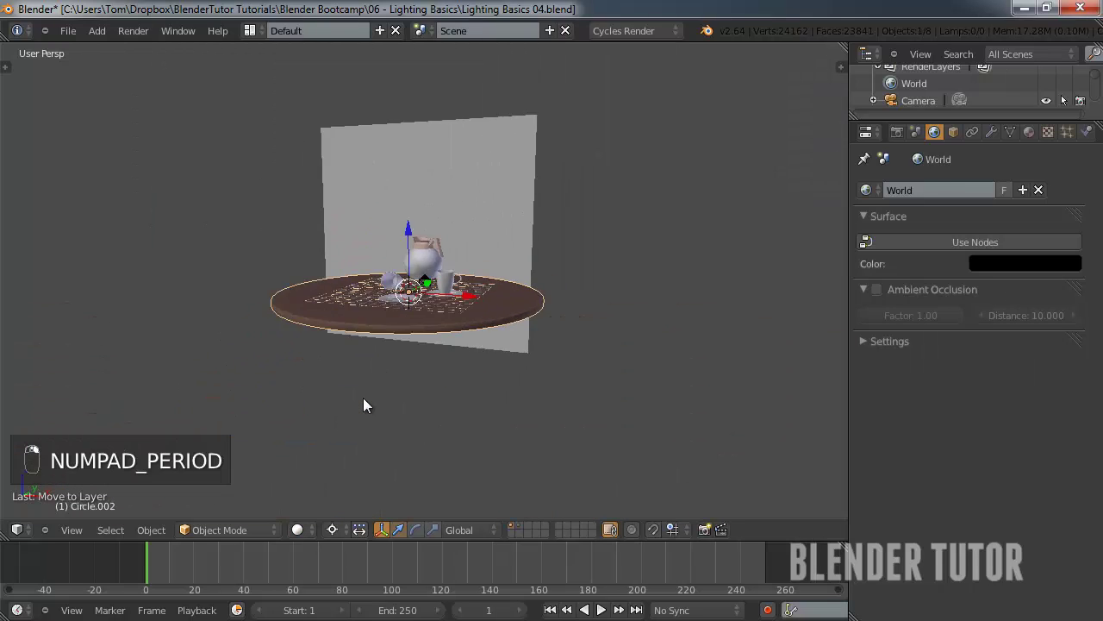
pyautogui.moveTo(391, 279); pyautogui.dragTo(443, 340, button='middle')
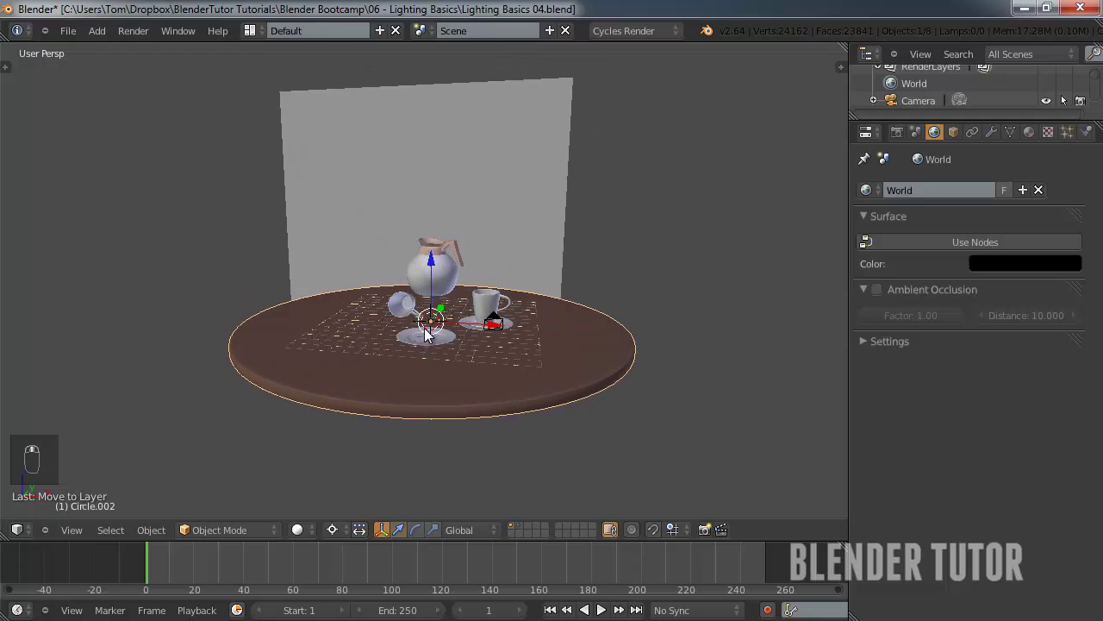
# Add a Spot lamp at the table's center and raise it straight up along Z, high above the coffee pot.
pyautogui.hotkey('shift', 'a')
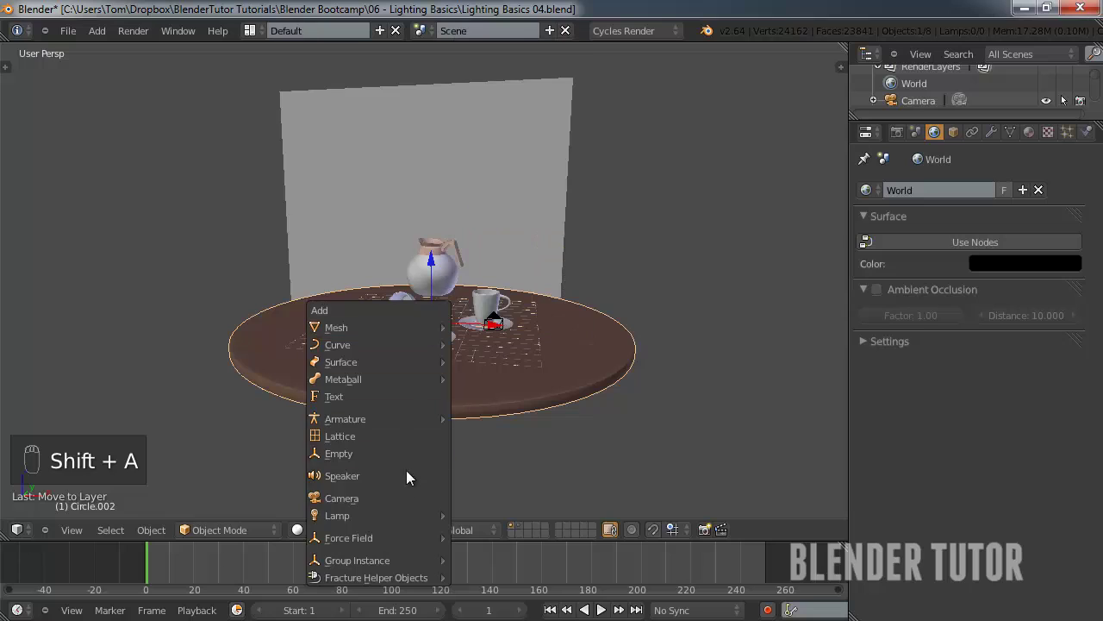
pyautogui.moveTo(404, 515)
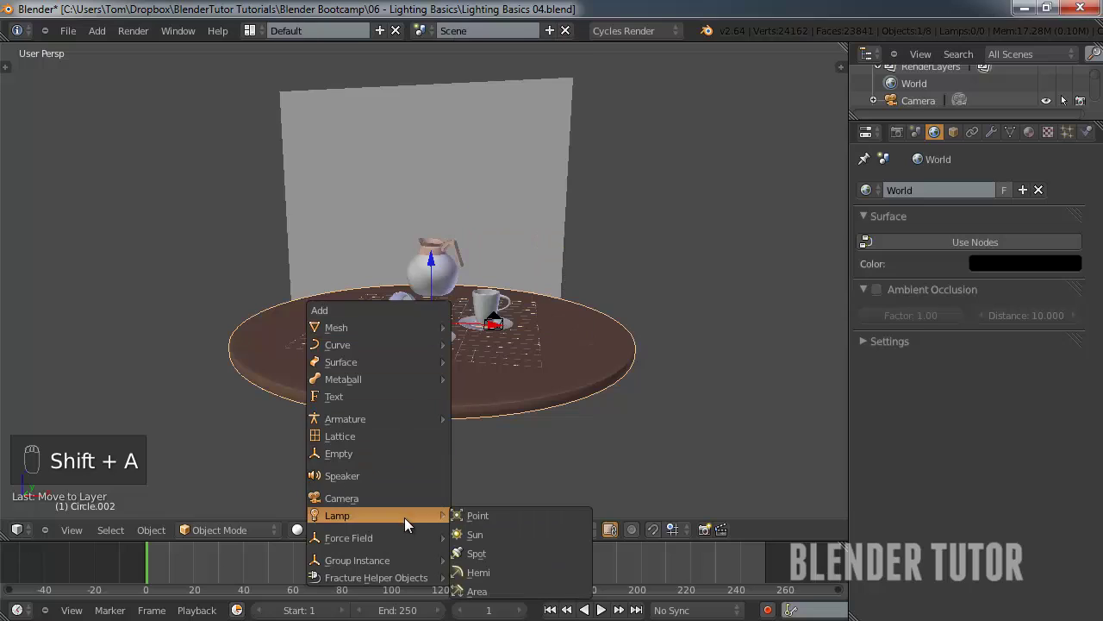
pyautogui.click(509, 548)
pyautogui.press('g')
pyautogui.press('z')
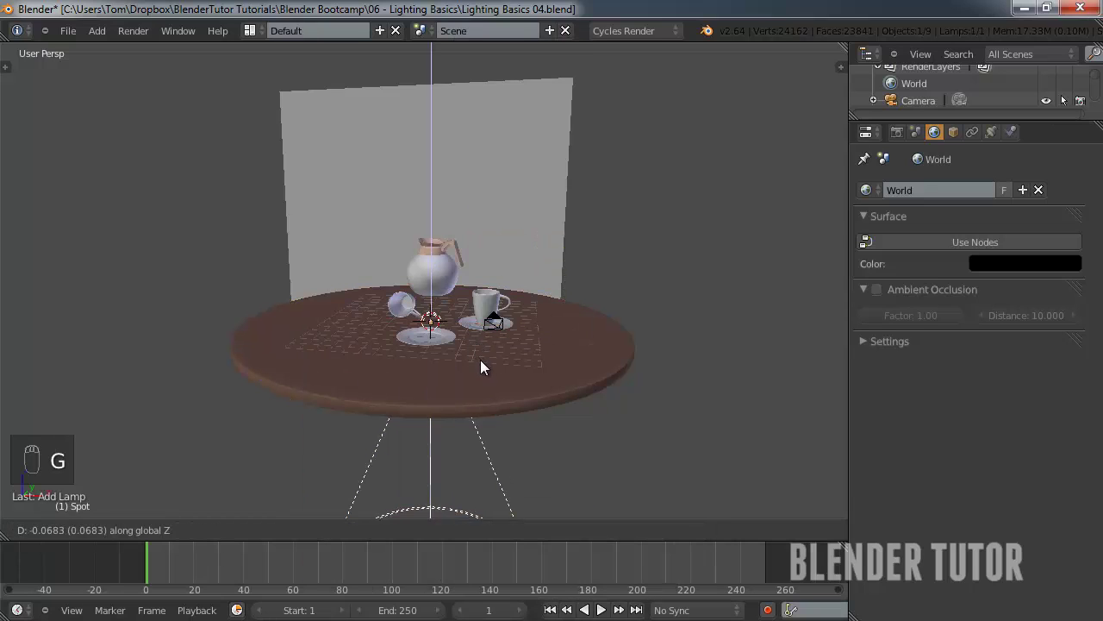
pyautogui.click(497, 119)
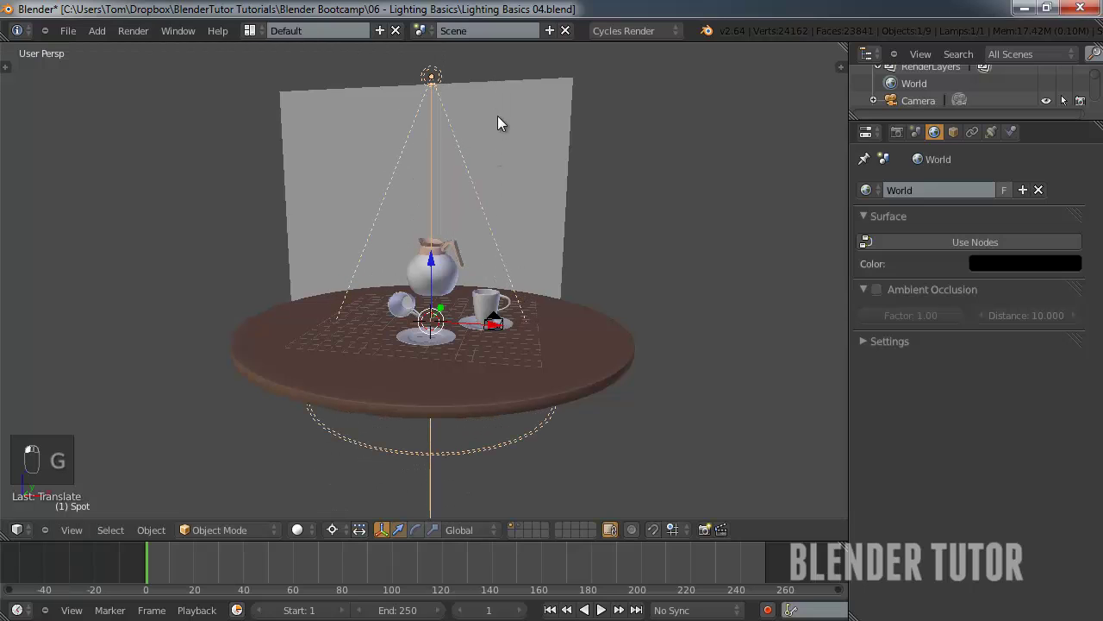
# Show the spot lamp's cone and widen its spot size to about 101.2° so it covers the whole table.
pyautogui.click(990, 131)
pyautogui.click(982, 438)
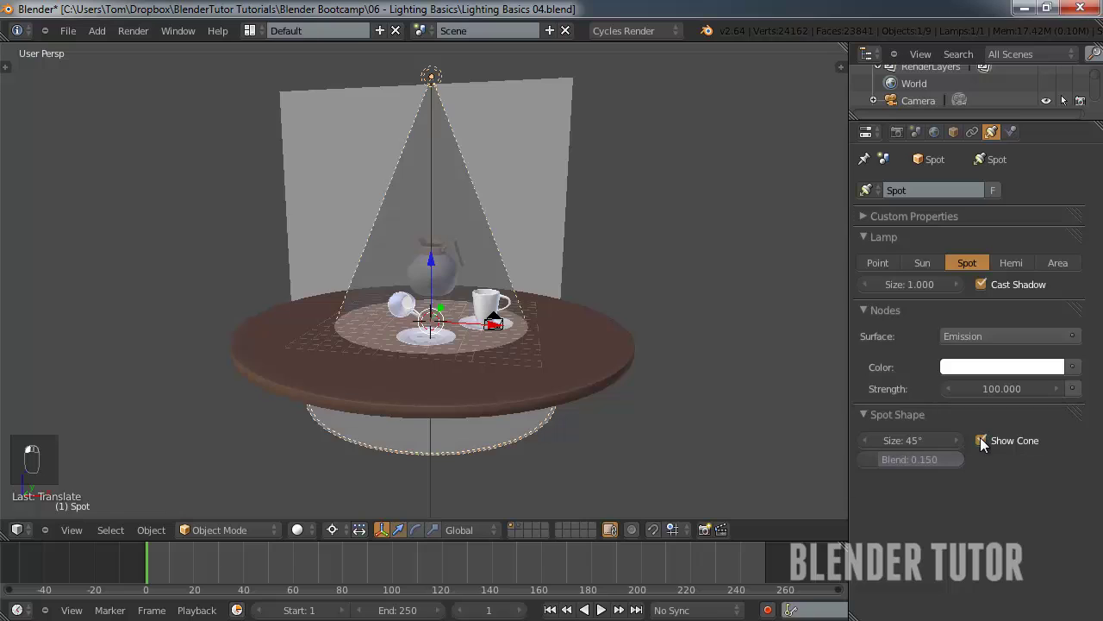
pyautogui.moveTo(476, 316); pyautogui.dragTo(393, 382, button='middle')
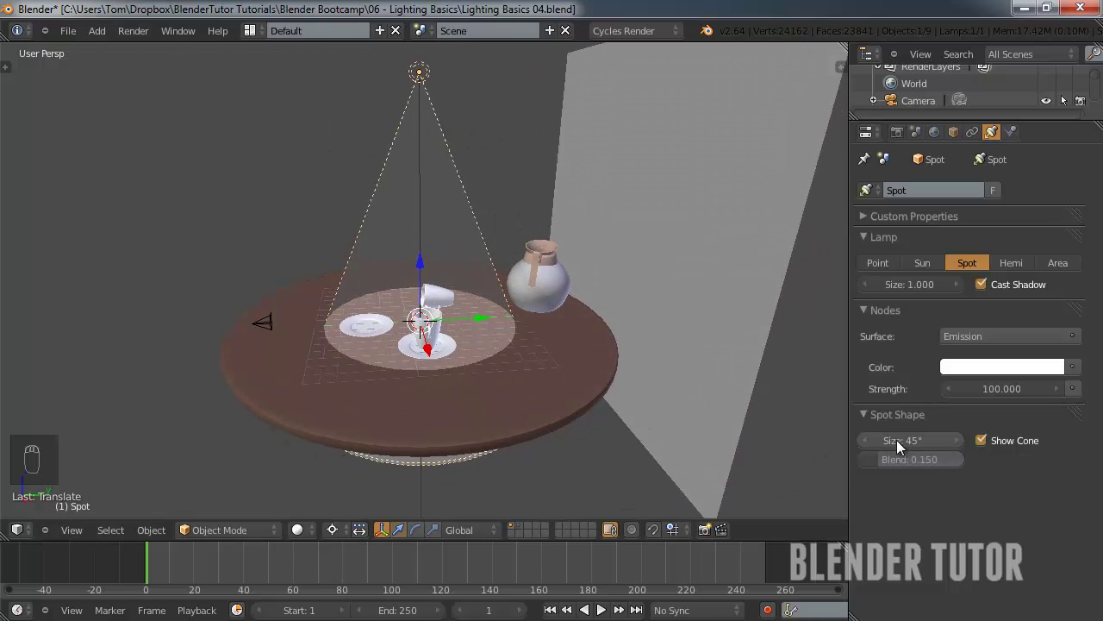
pyautogui.moveTo(896, 440); pyautogui.dragTo(1031, 442)
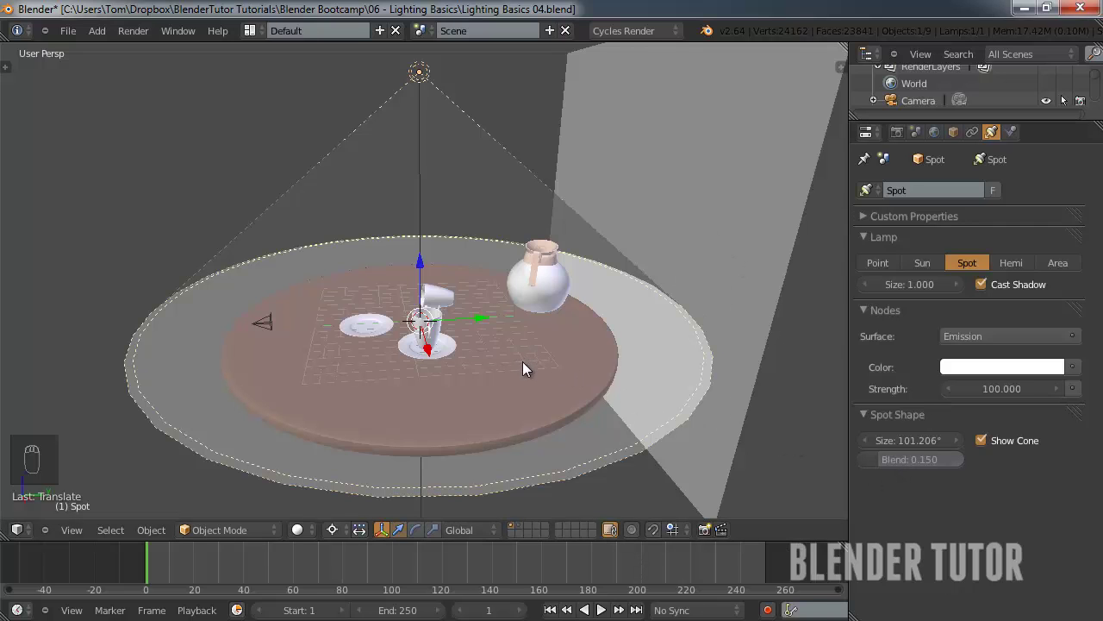
pyautogui.moveTo(547, 292); pyautogui.dragTo(594, 312, button='middle')
pyautogui.press('s')
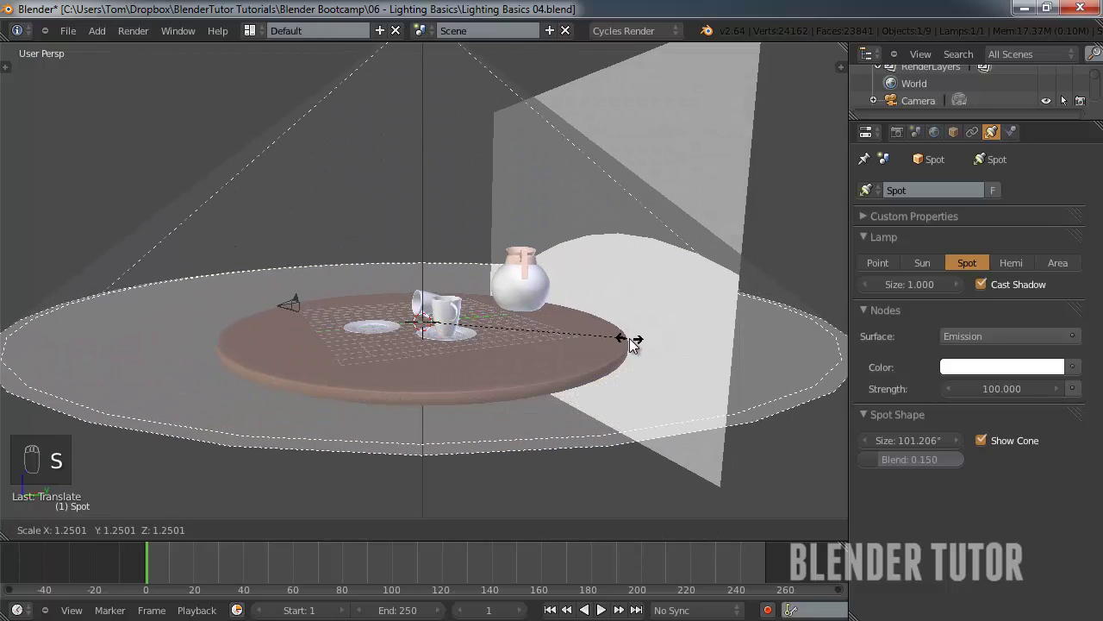
pyautogui.rightClick(629, 338)
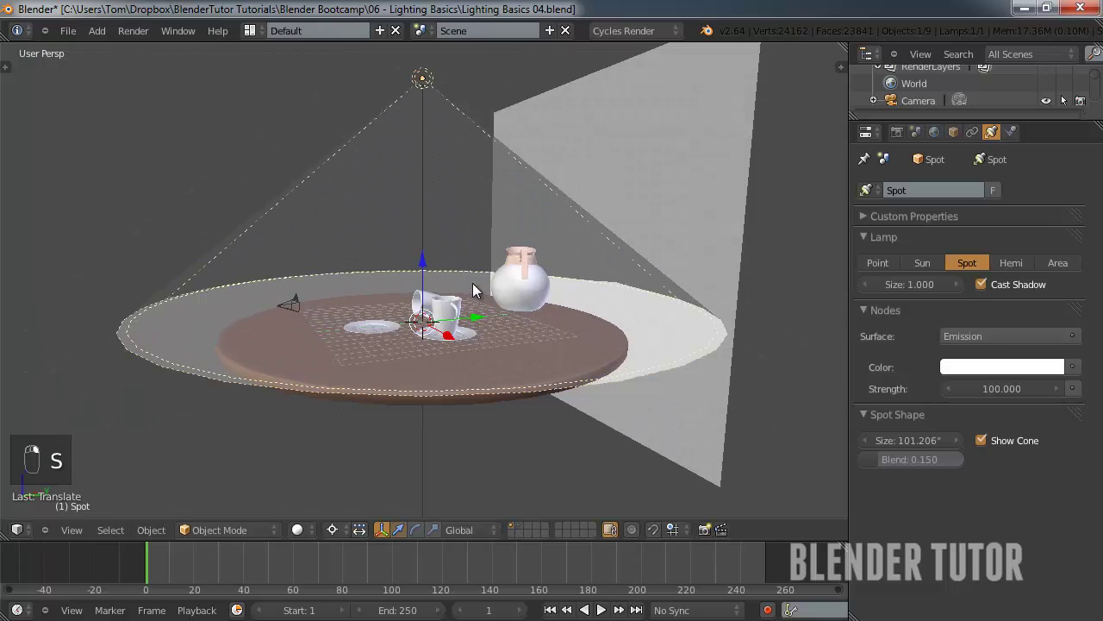
# Scale up the spot lamp about its own center and raise it about 3.9 units further along Z.
pyautogui.press(',')
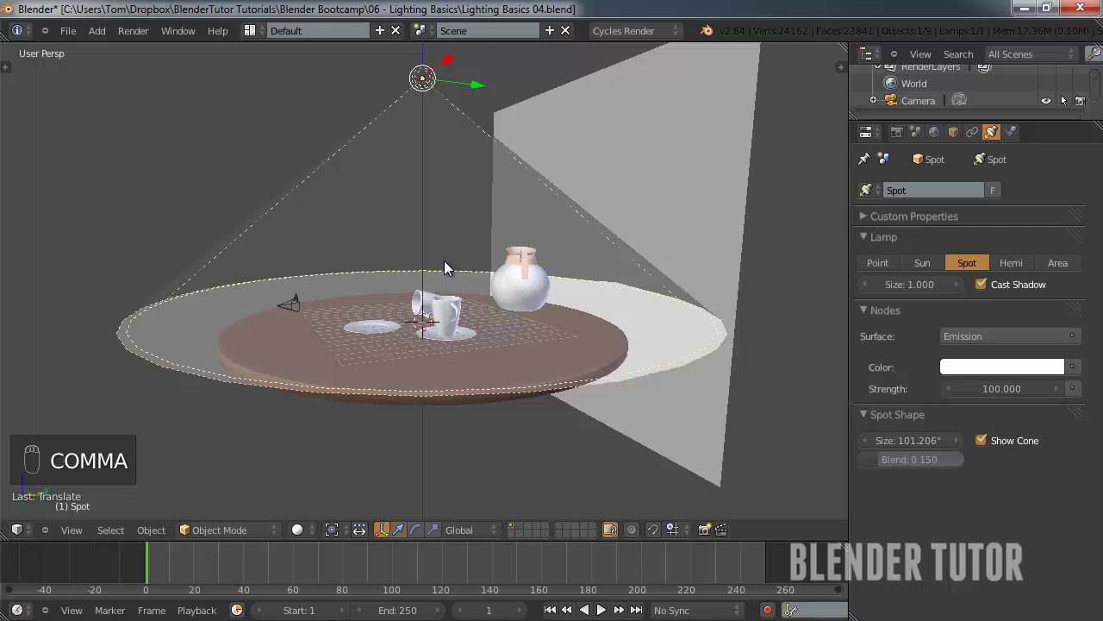
pyautogui.press('s')
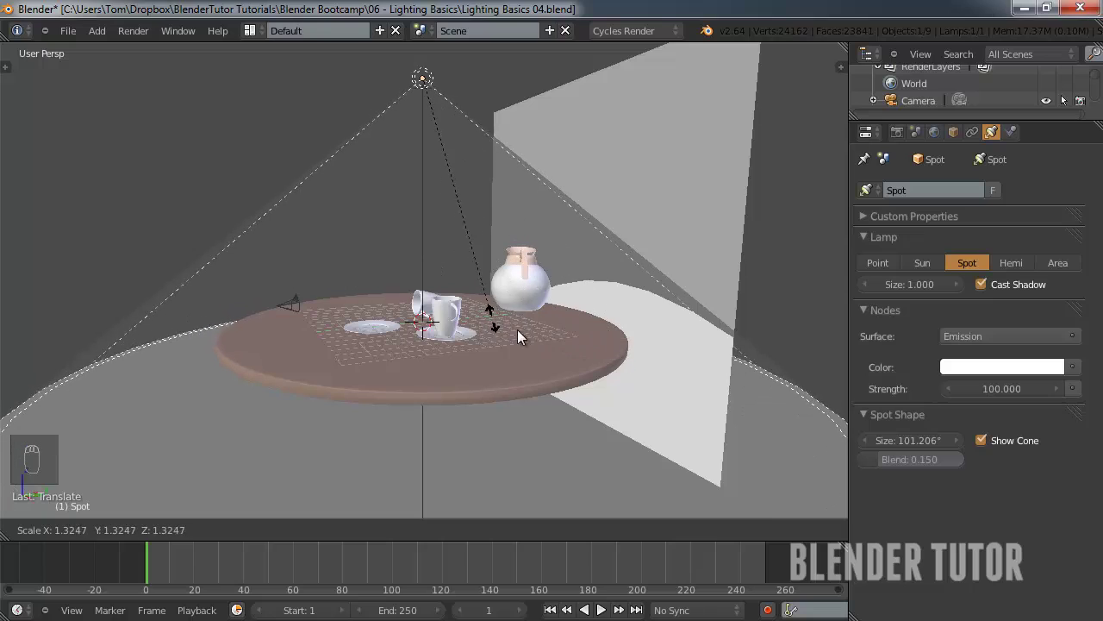
pyautogui.click(572, 344)
pyautogui.moveTo(572, 345); pyautogui.dragTo(472, 292, button='middle')
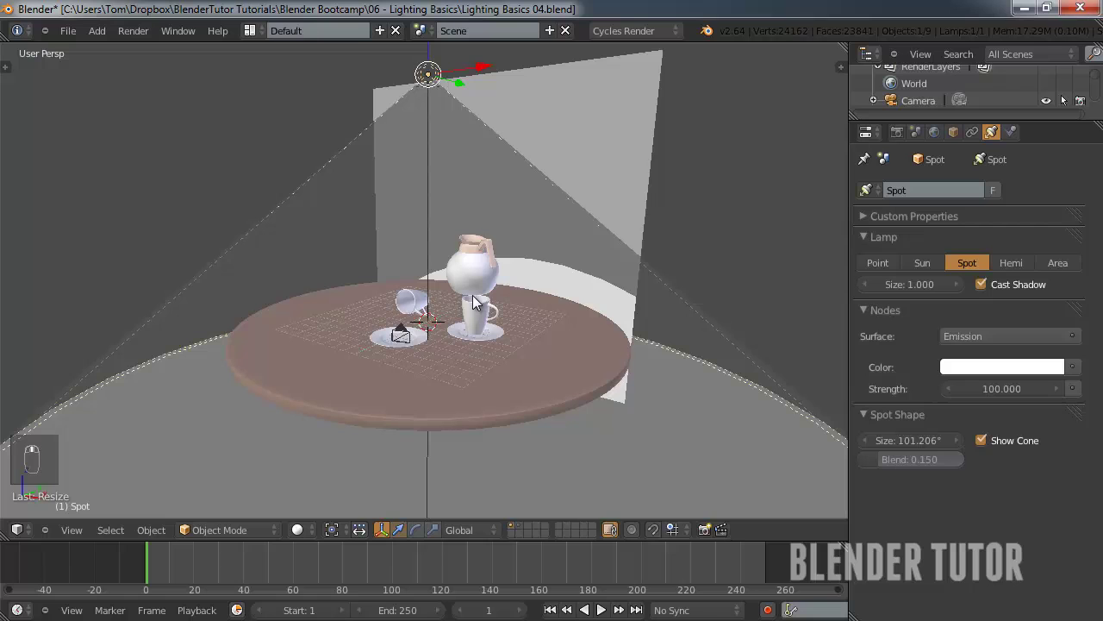
pyautogui.press('g')
pyautogui.press('z')
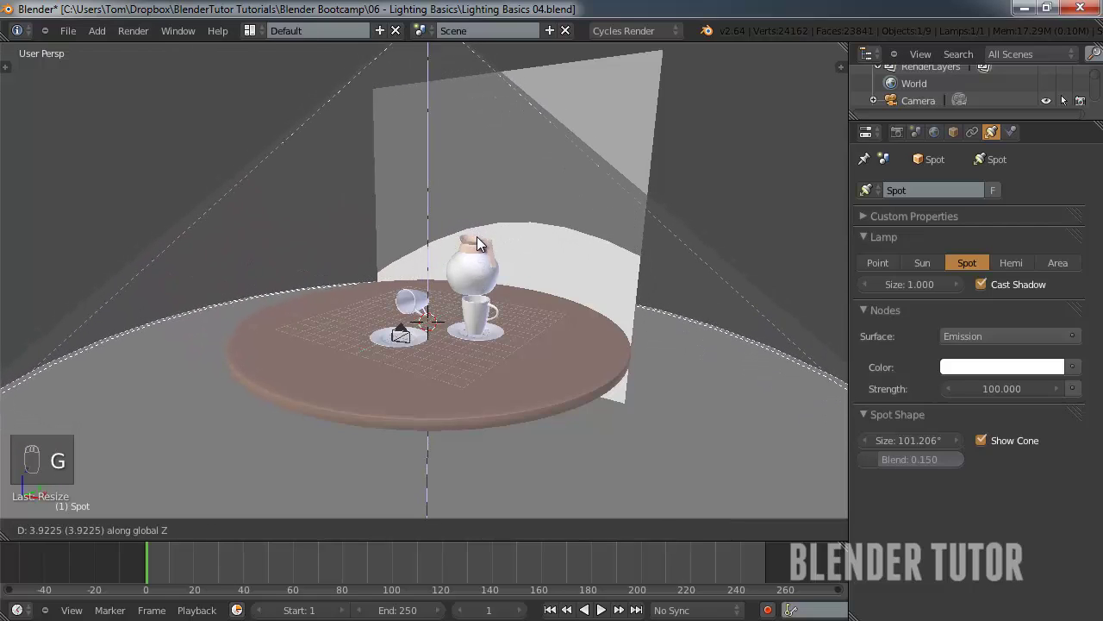
pyautogui.click(478, 239)
# Examine the spot lamp's coverage of the table from the camera and from outside, and check the world surface color.
pyautogui.press('KP_0')
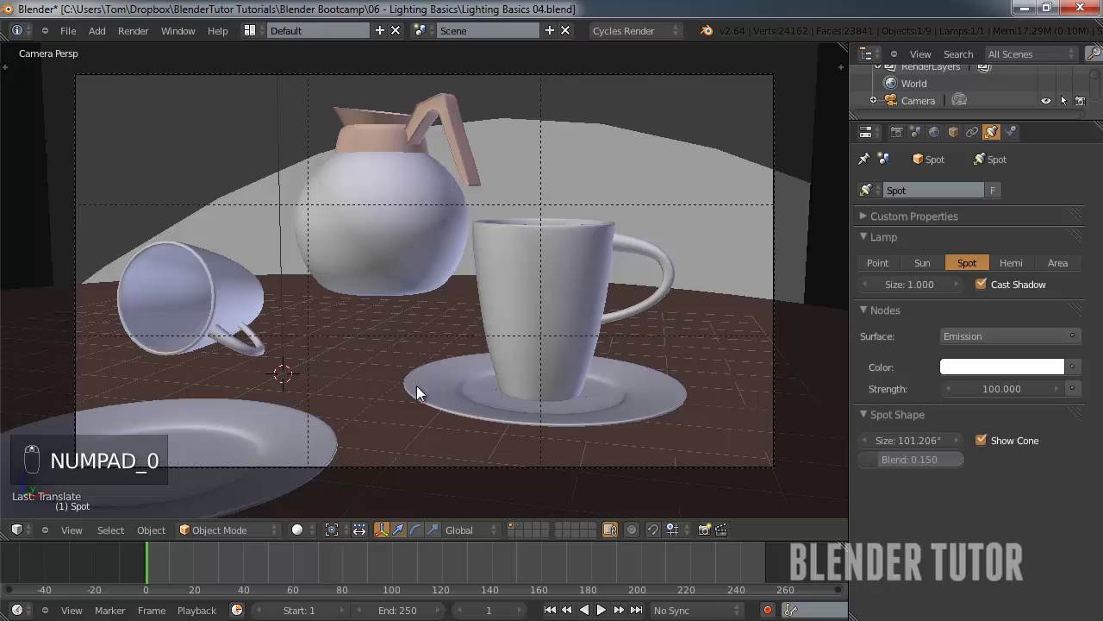
pyautogui.click(297, 529)
pyautogui.click(326, 477)
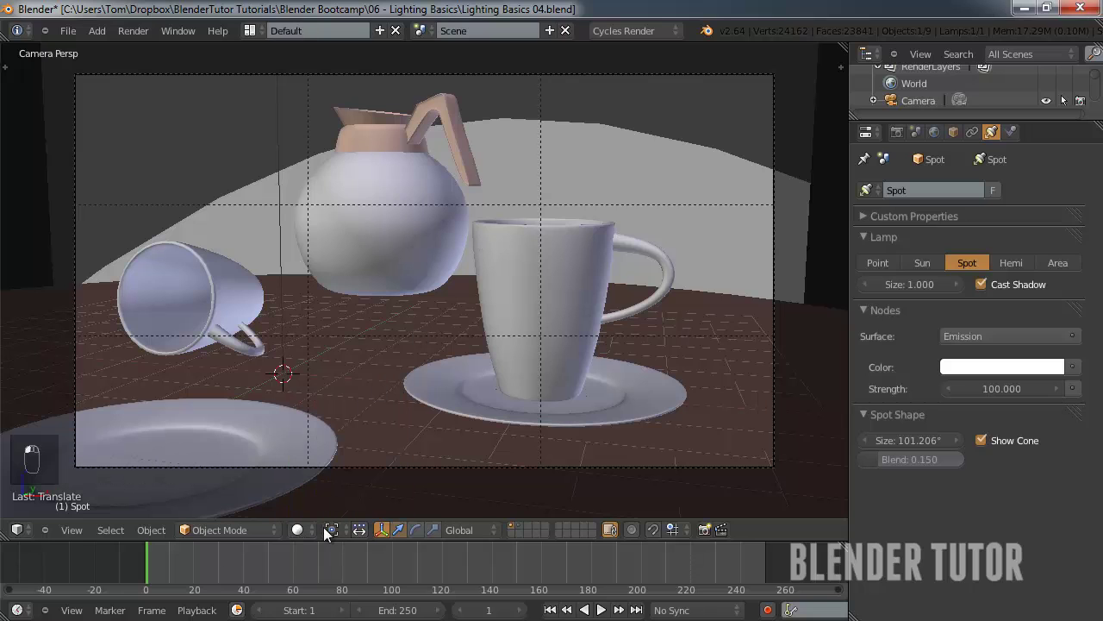
pyautogui.click(297, 529)
pyautogui.moveTo(657, 168); pyautogui.dragTo(508, 283, button='middle')
pyautogui.scroll(-7, 507, 282)
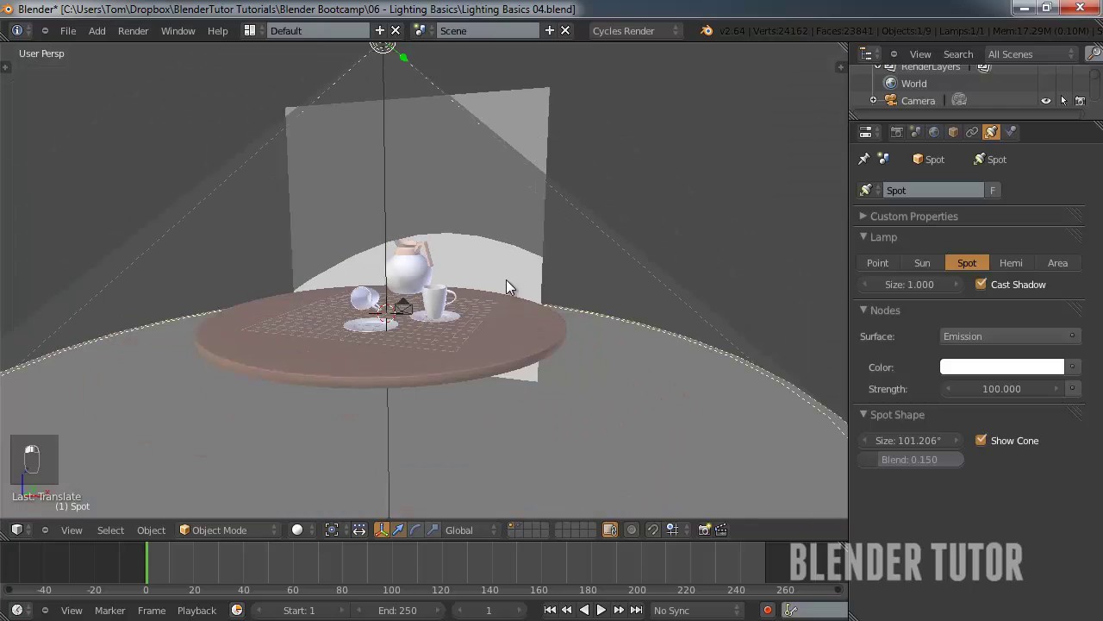
pyautogui.scroll(2, 517, 301)
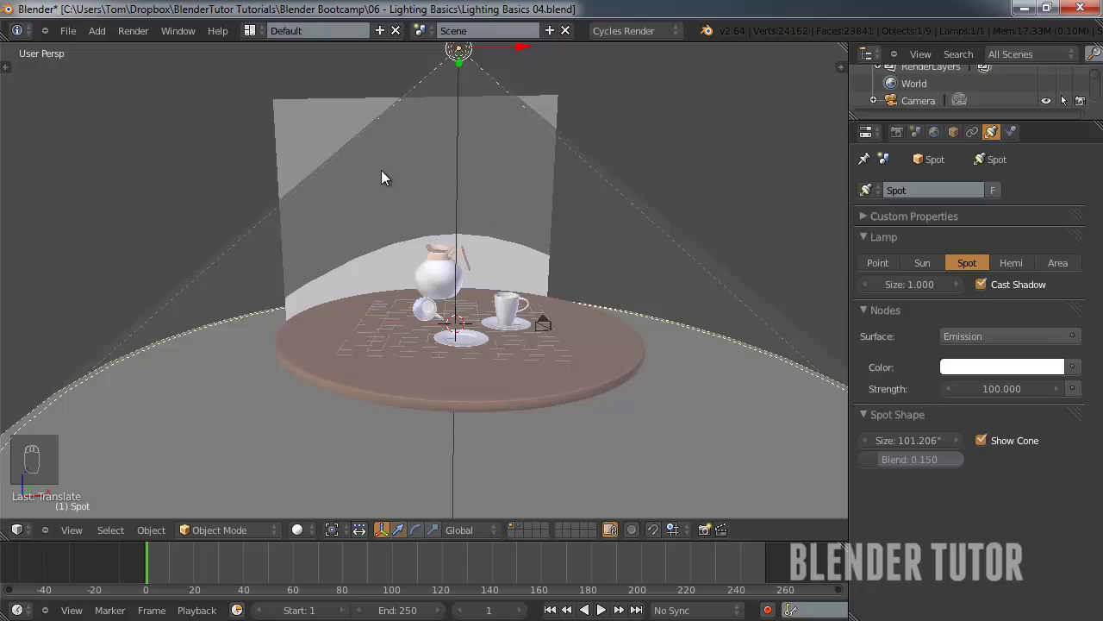
pyautogui.click(935, 131)
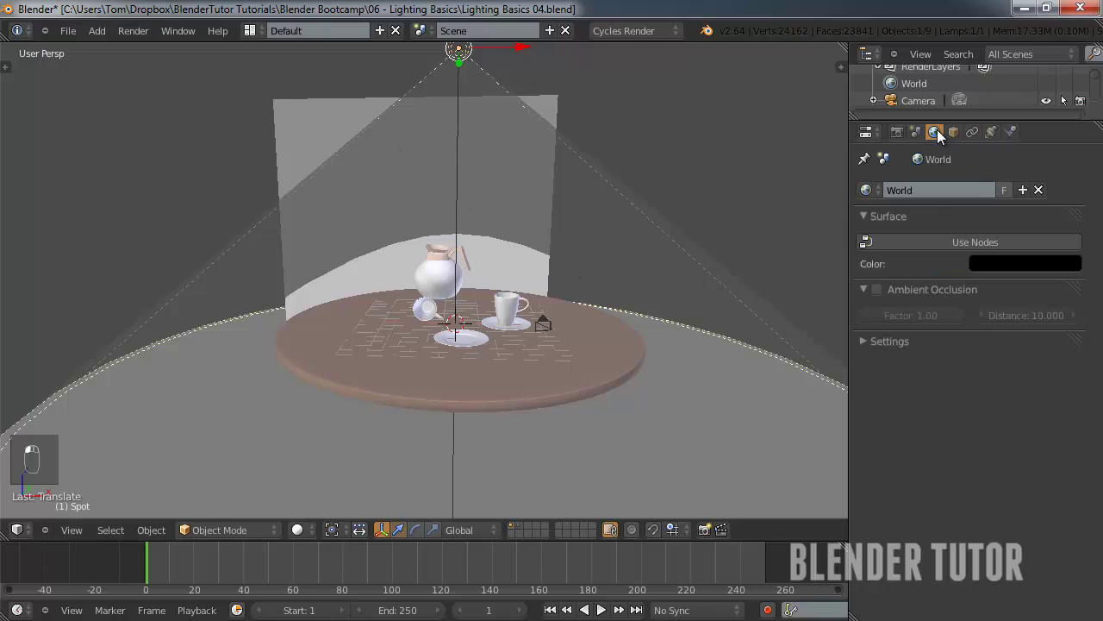
pyautogui.click(988, 131)
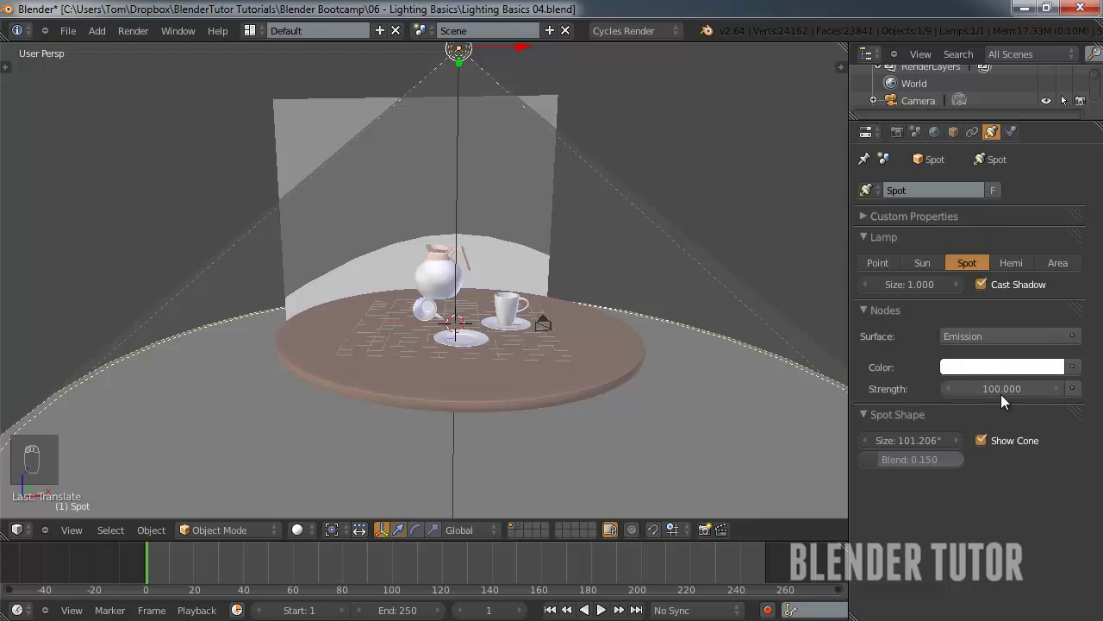
# Preview the camera view in Rendered shading with the spot lamp at its current strength, and return to Solid shading.
pyautogui.press('KP_0')
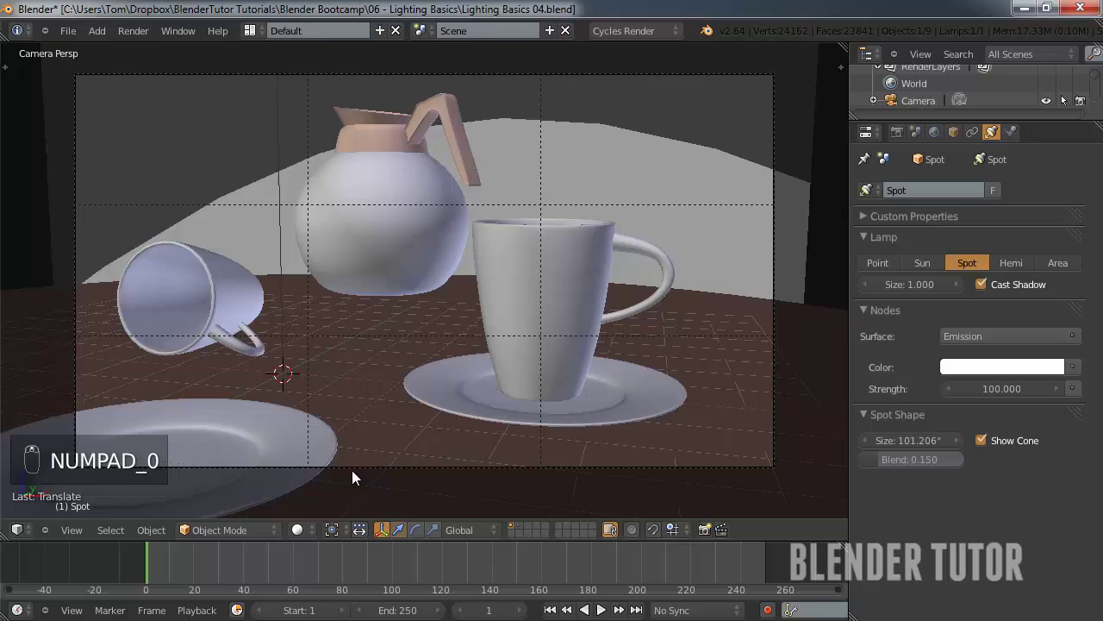
pyautogui.click(299, 528)
pyautogui.click(330, 418)
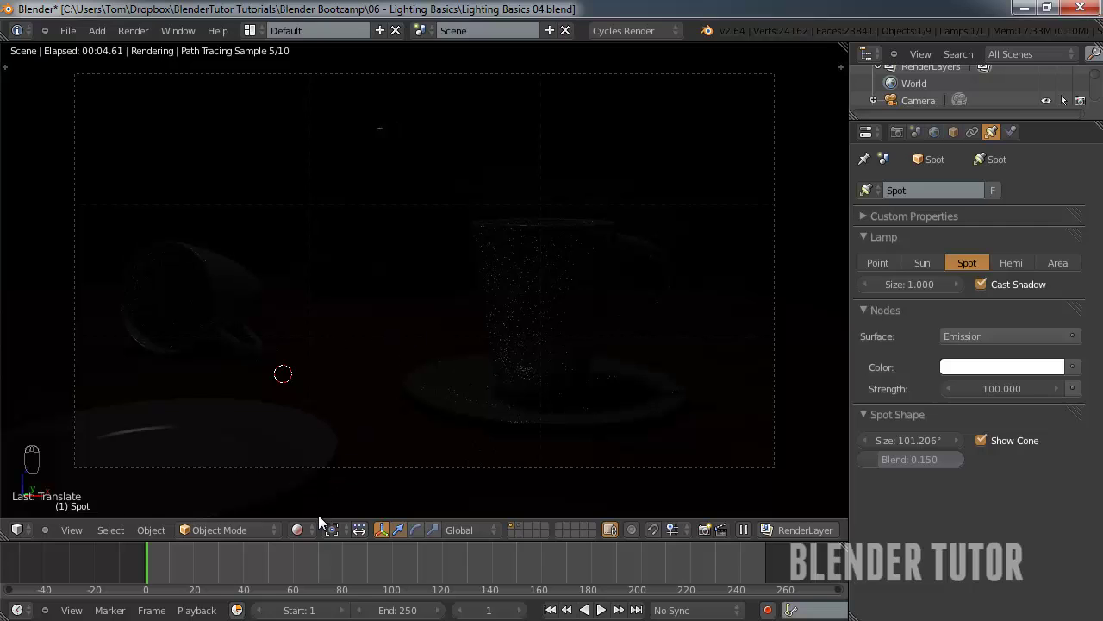
pyautogui.click(302, 530)
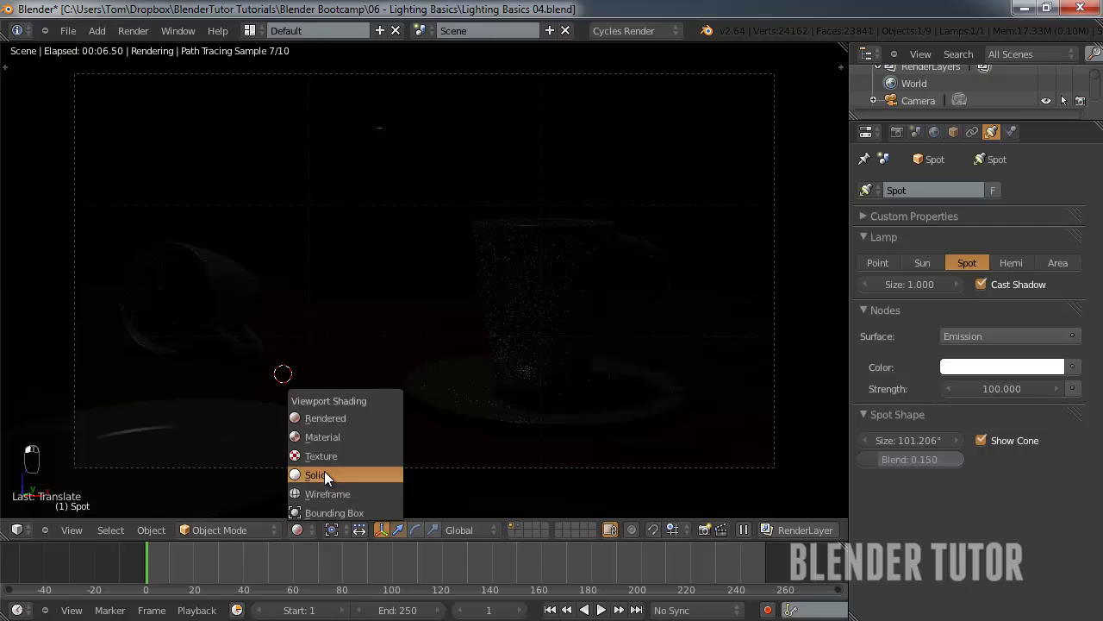
pyautogui.click(325, 474)
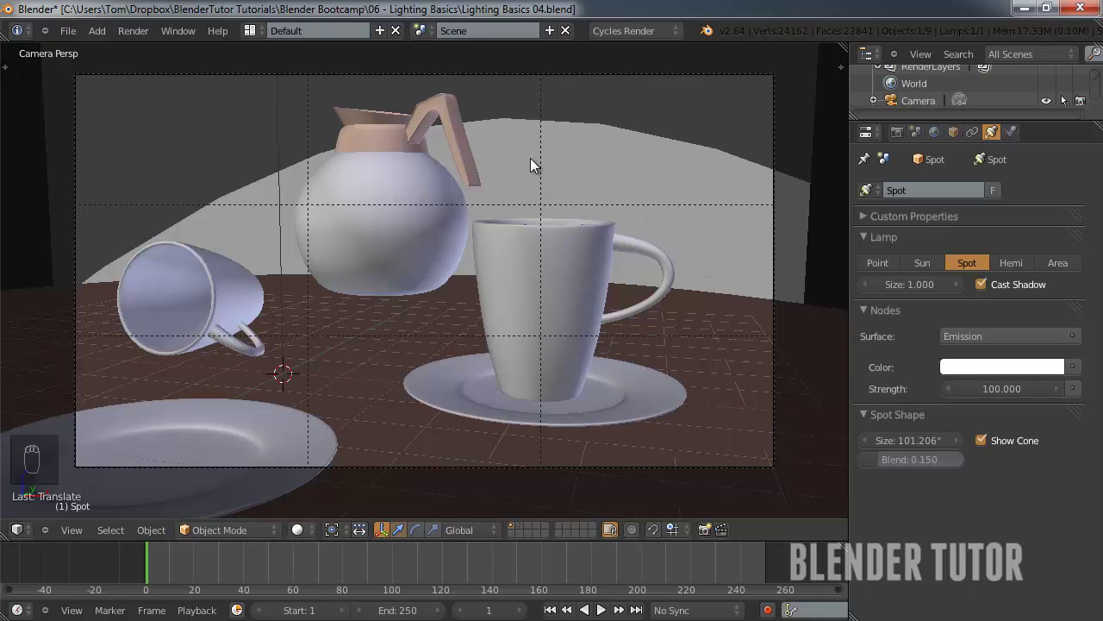
# Set the spot lamp's strength to 10000 and render the camera view in the viewport.
pyautogui.click(1000, 388)
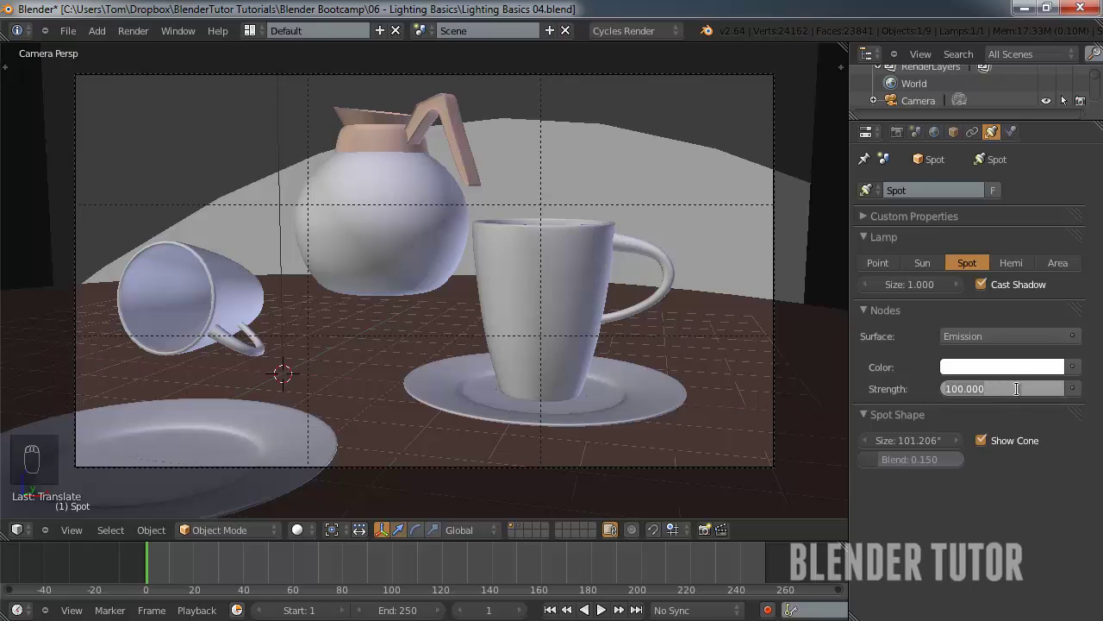
pyautogui.write('10000')
pyautogui.press('Return')
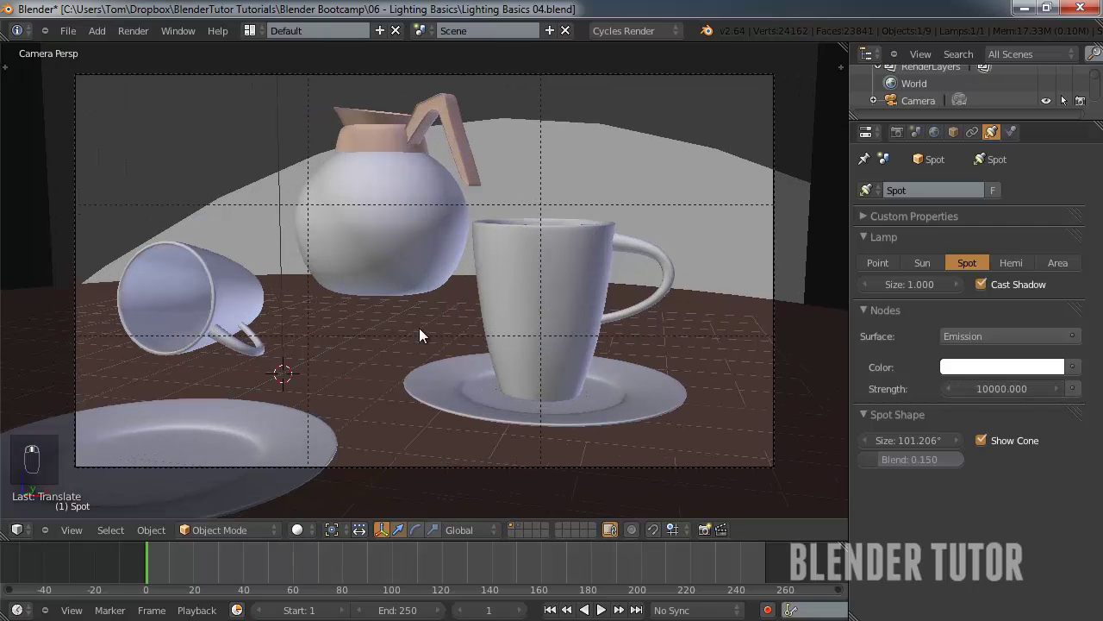
pyautogui.click(298, 529)
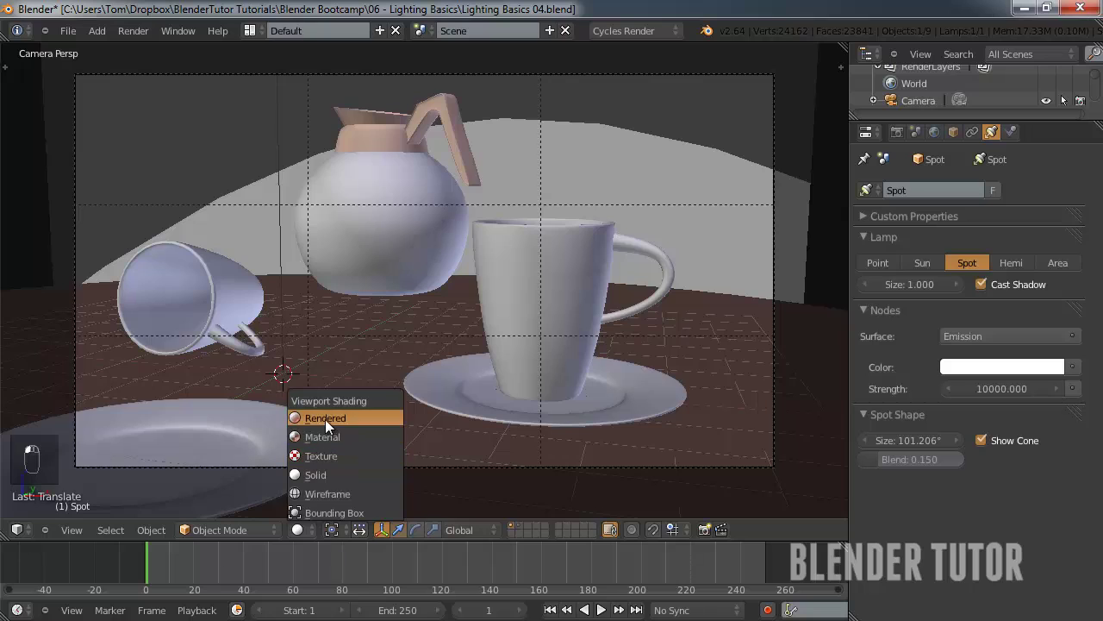
pyautogui.click(325, 419)
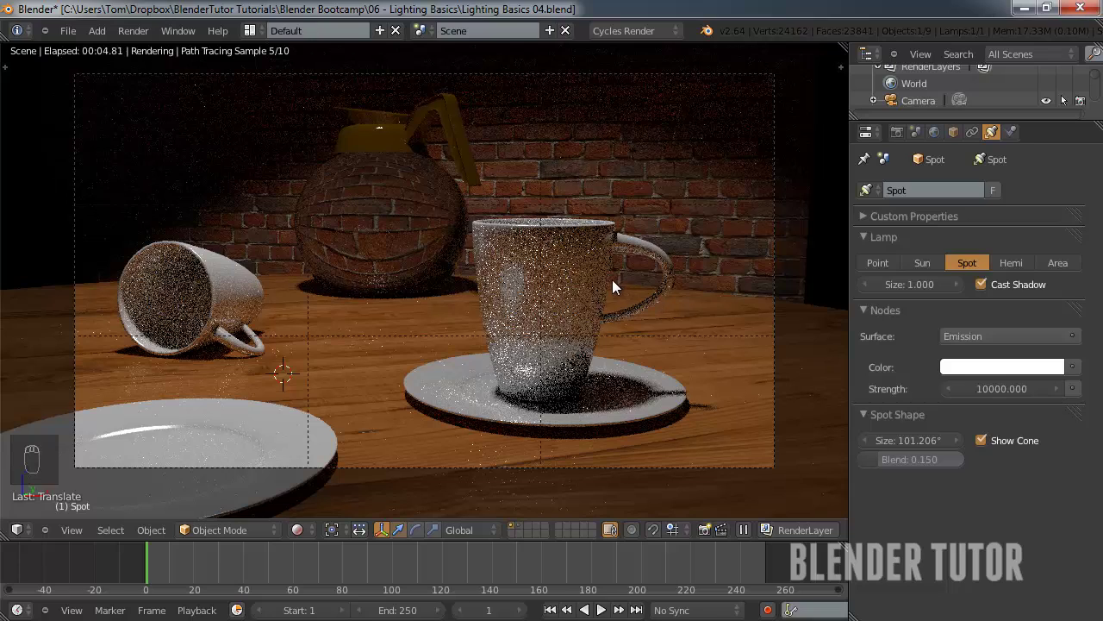
pyautogui.keyDown('shift'); pyautogui.moveTo(595, 284); pyautogui.dragTo(608, 285, button='middle'); pyautogui.keyUp('shift')
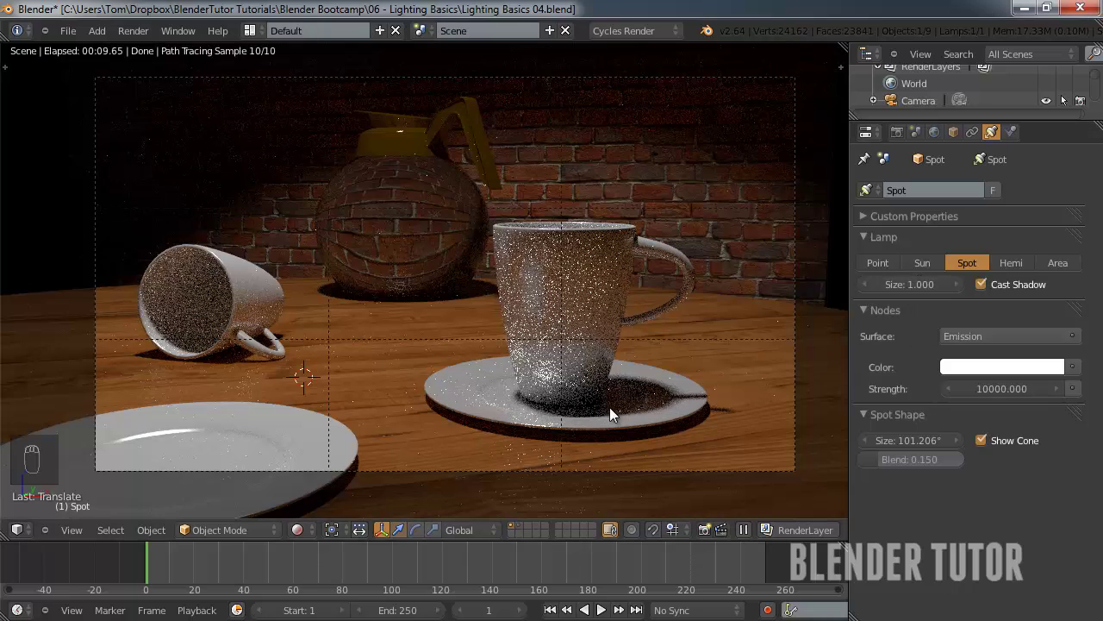
# Compare the shadow softness at spot lamp sizes of 1.5 and 0.1, and restore the size to 1.
pyautogui.click(914, 284)
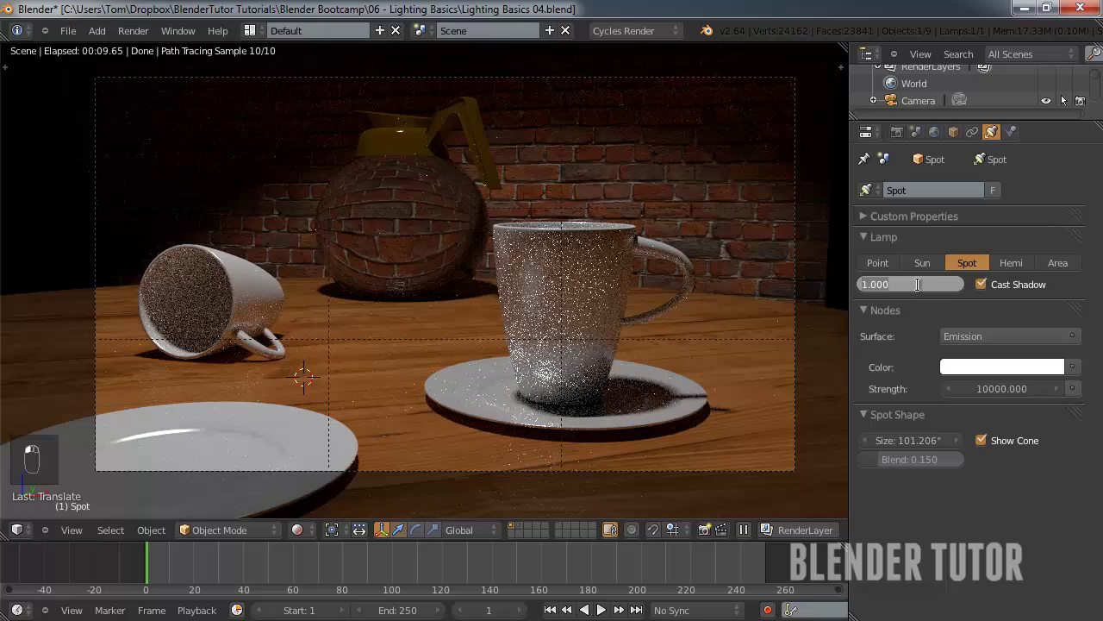
pyautogui.write('1.5')
pyautogui.press('Return')
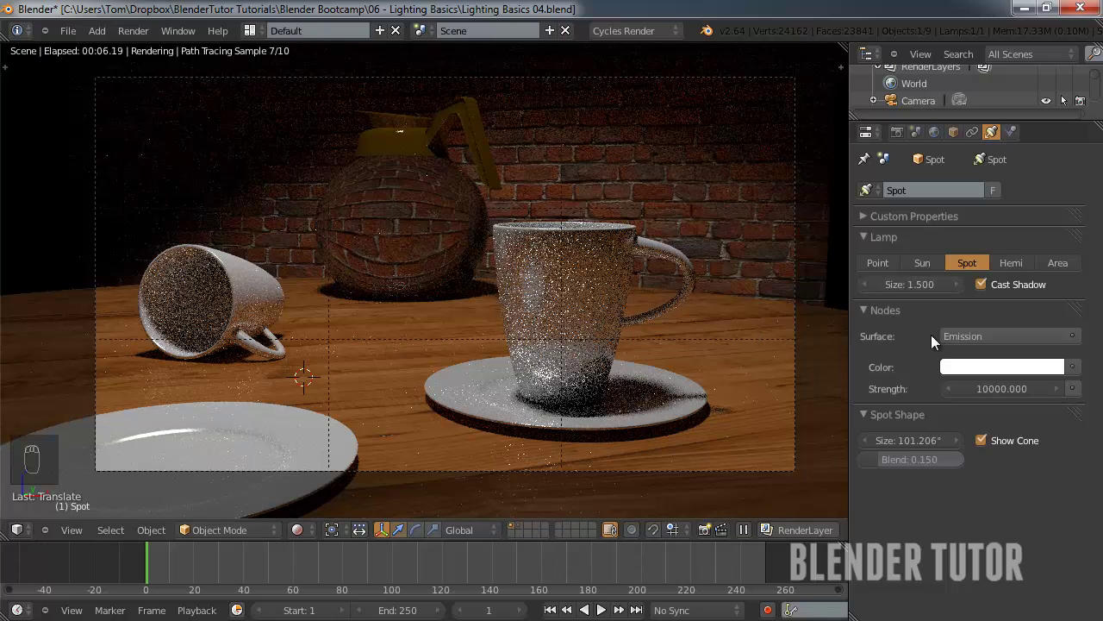
pyautogui.click(915, 285)
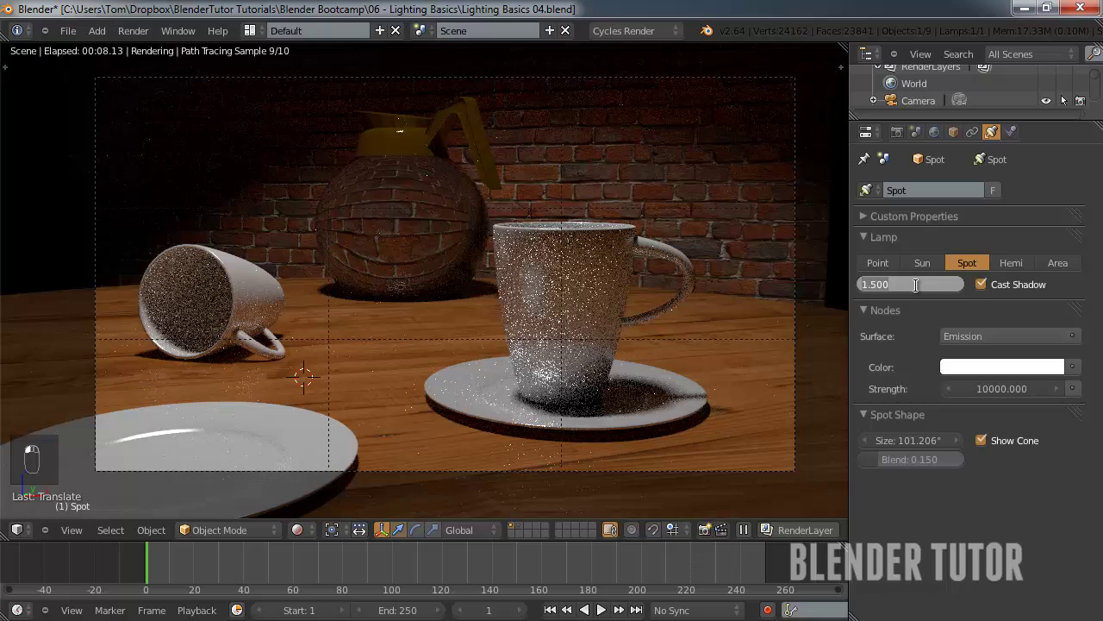
pyautogui.write('0.1')
pyautogui.press('Return')
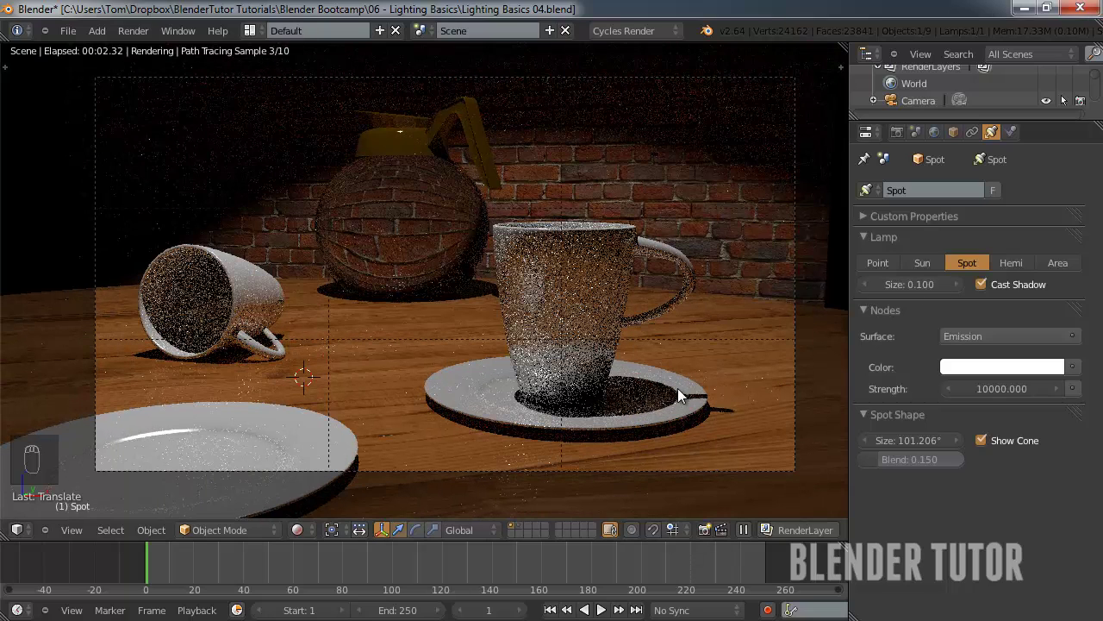
pyautogui.click(916, 281)
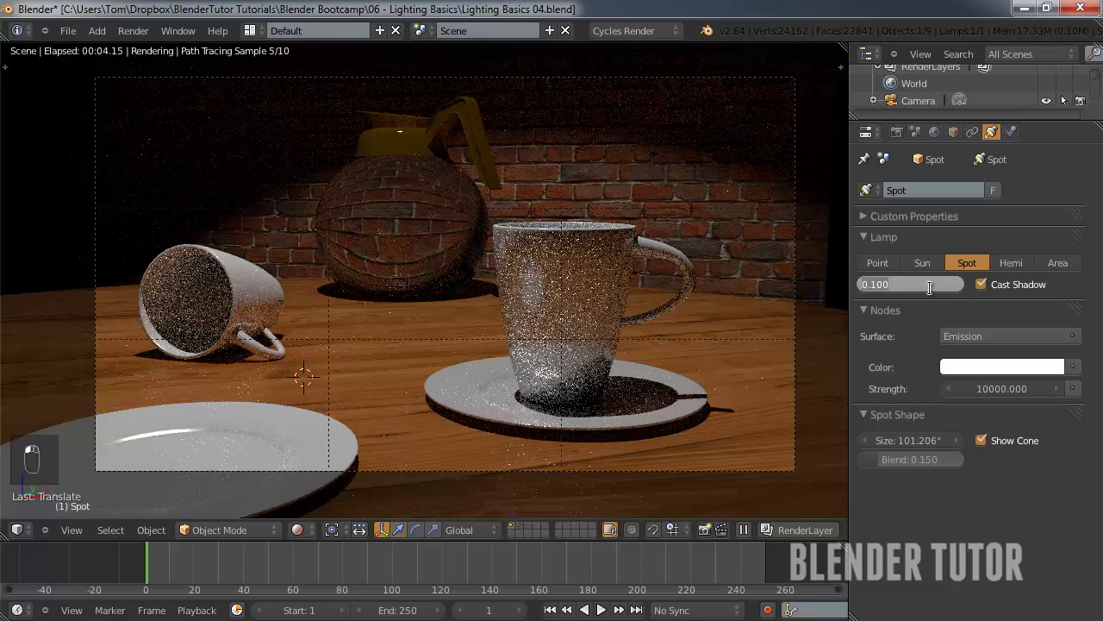
pyautogui.write('1')
pyautogui.press('Return')
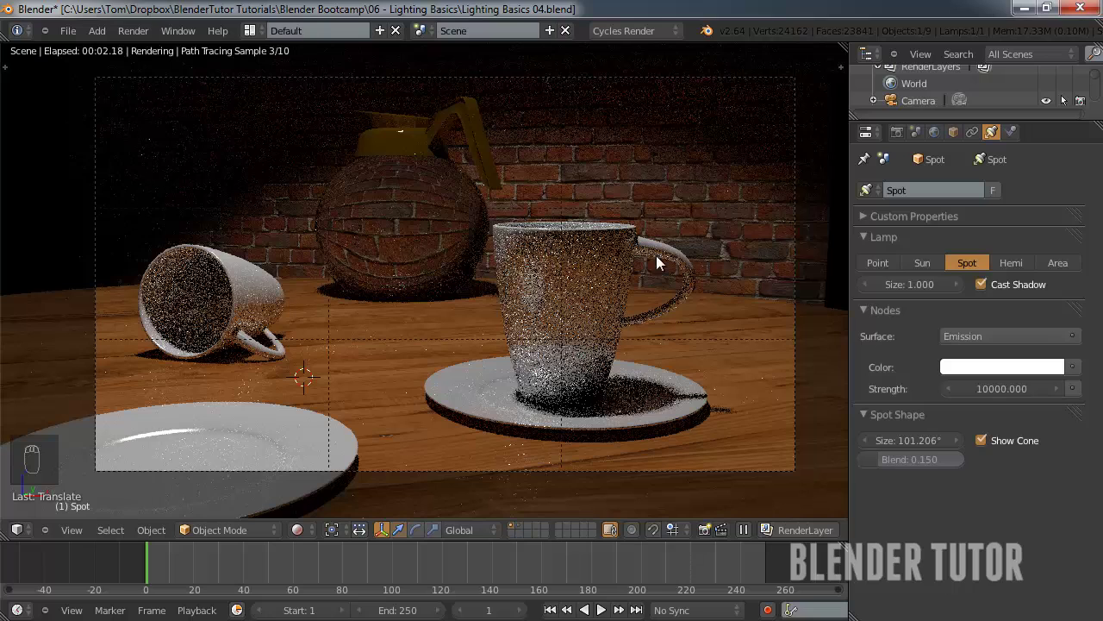
# Set the spot lamp's strength to 8500 and tint its color a pale warm cream.
pyautogui.click(985, 385)
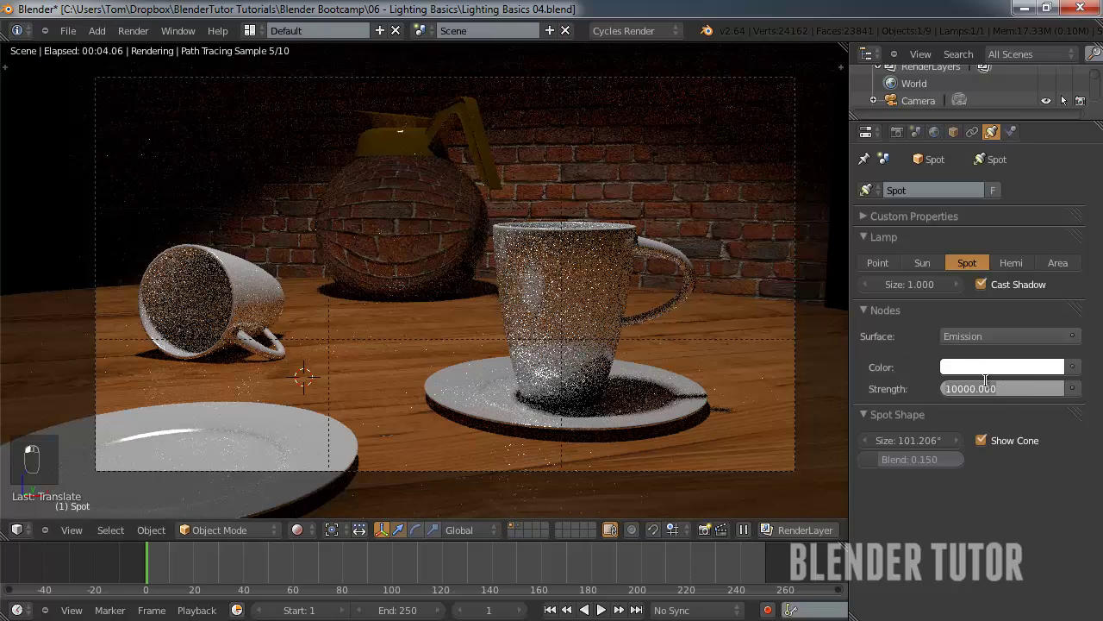
pyautogui.write('800')
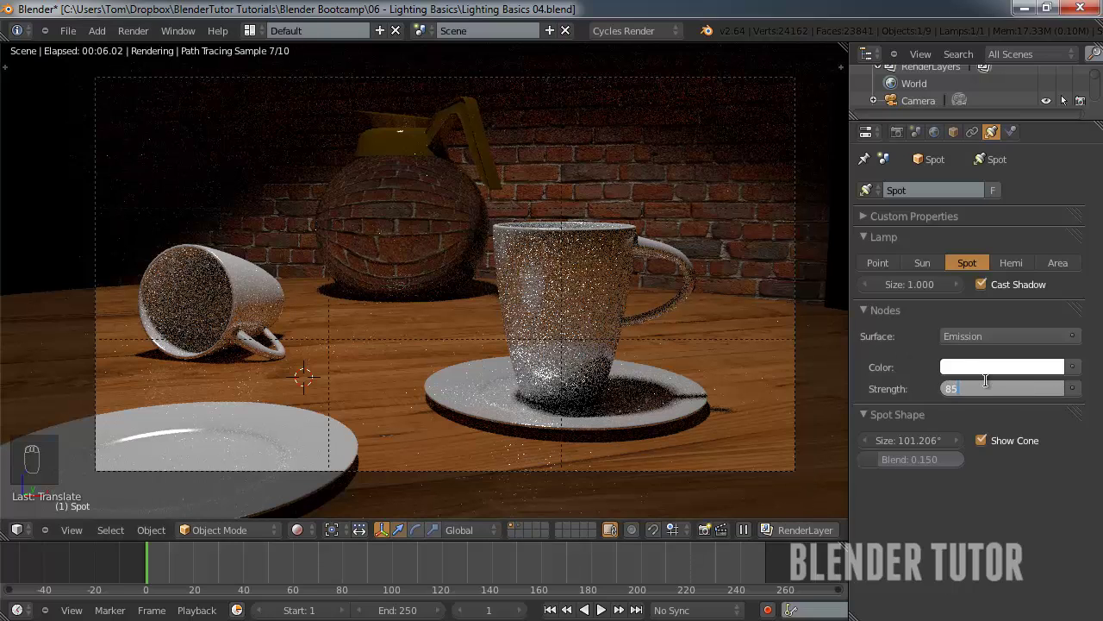
pyautogui.press('Return')
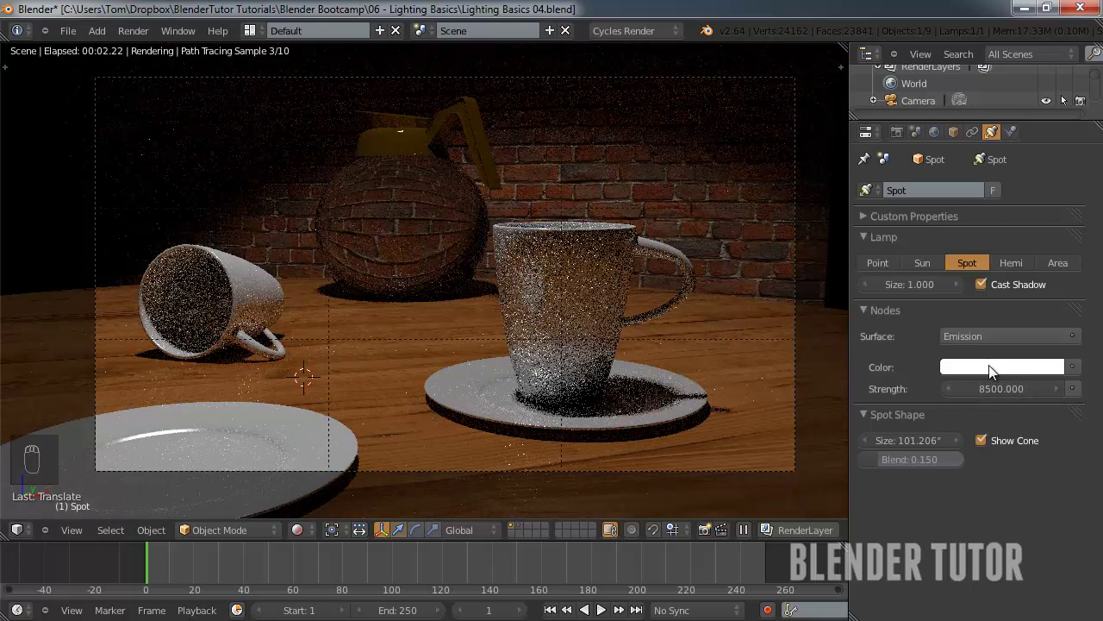
pyautogui.click(991, 368)
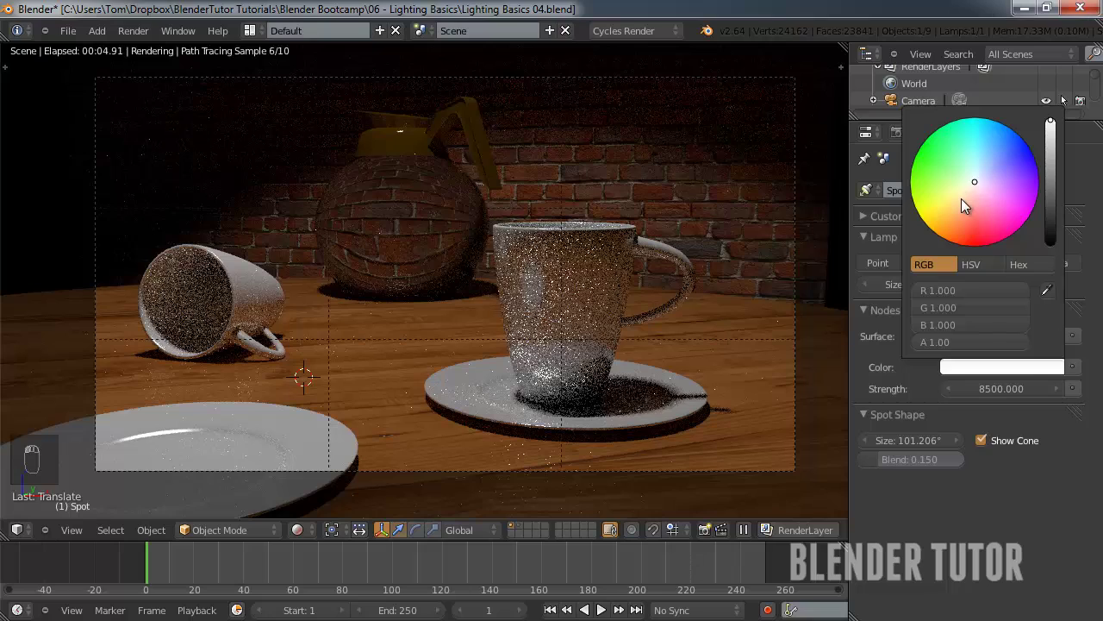
pyautogui.click(964, 198)
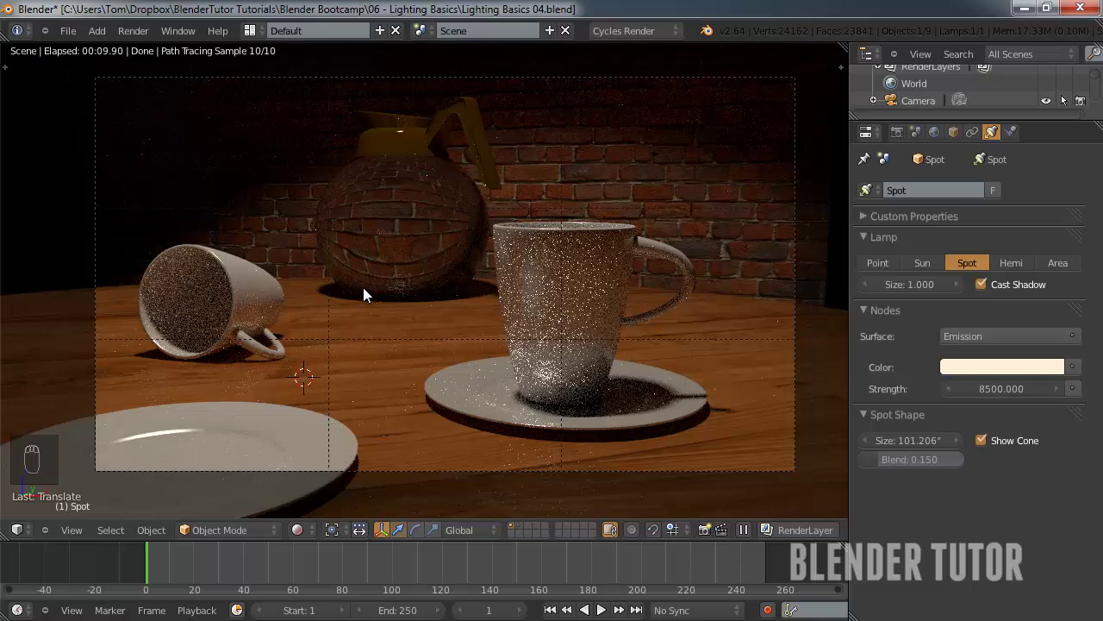
# Return to Solid shading and view the table and the spot lamp's cone from outside the camera.
pyautogui.click(300, 528)
pyautogui.click(318, 474)
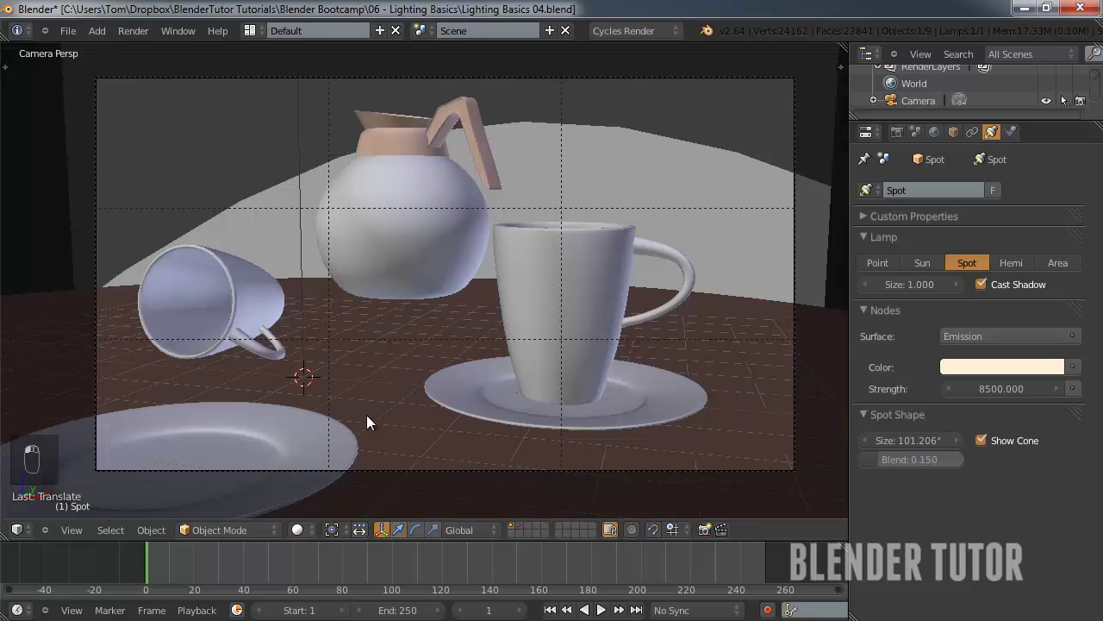
pyautogui.scroll(-3, 512, 299)
pyautogui.moveTo(512, 299); pyautogui.dragTo(511, 285, button='middle')
pyautogui.scroll(-7, 511, 284)
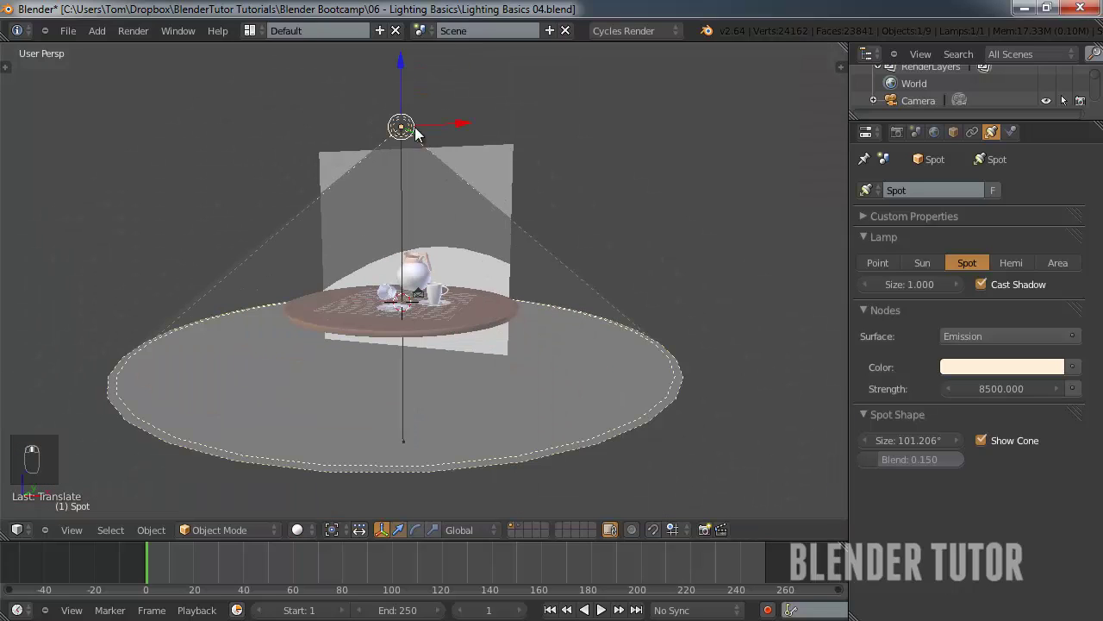
pyautogui.scroll(10, 546, 285)
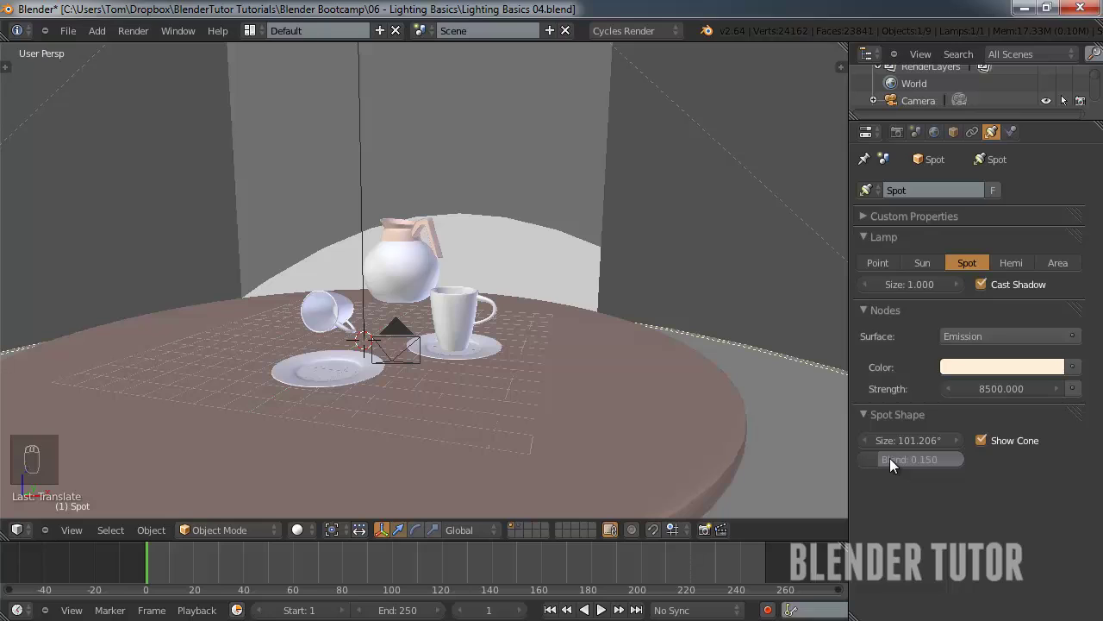
# Soften the spot's edge with a blend of about 0.486 and widen its spot size to about 108.7°.
pyautogui.moveTo(889, 458); pyautogui.dragTo(930, 456)
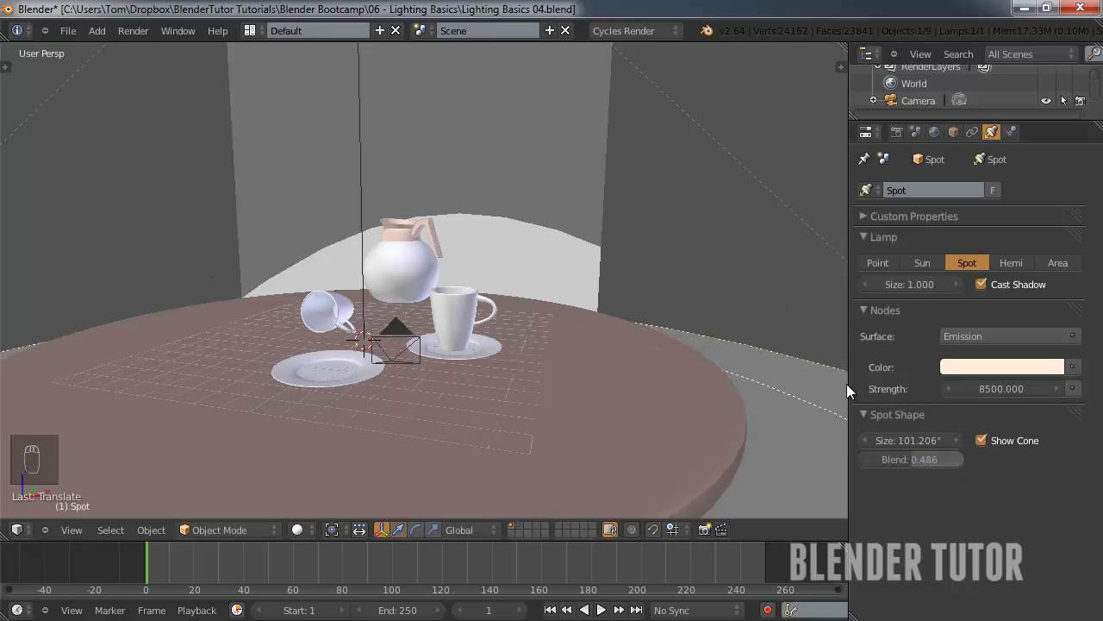
pyautogui.moveTo(905, 438); pyautogui.dragTo(922, 433)
pyautogui.scroll(-5, 556, 305)
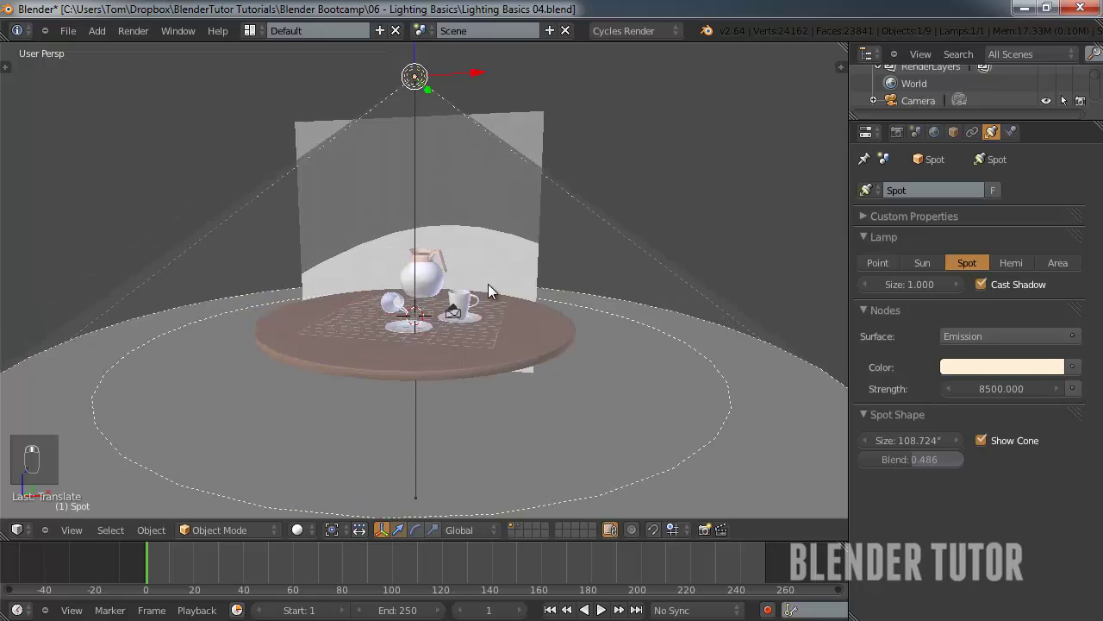
# Tilt the spot lamp slightly with a free trackball rotation so its cone shifts across the table scene.
pyautogui.moveTo(488, 285); pyautogui.dragTo(511, 285, button='middle')
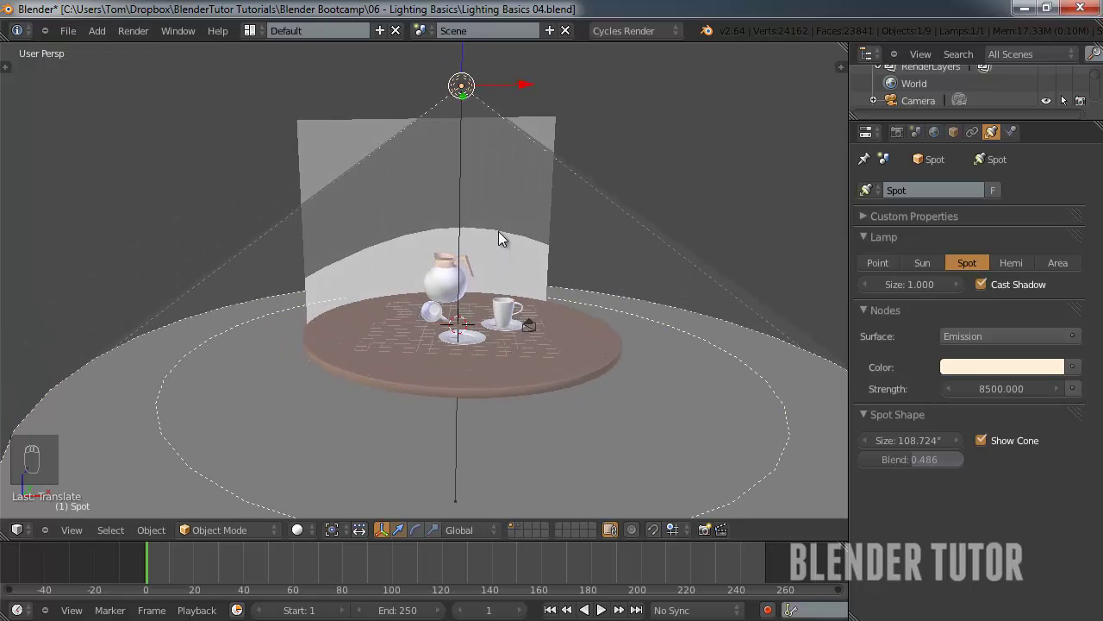
pyautogui.press('r')
pyautogui.press('r')
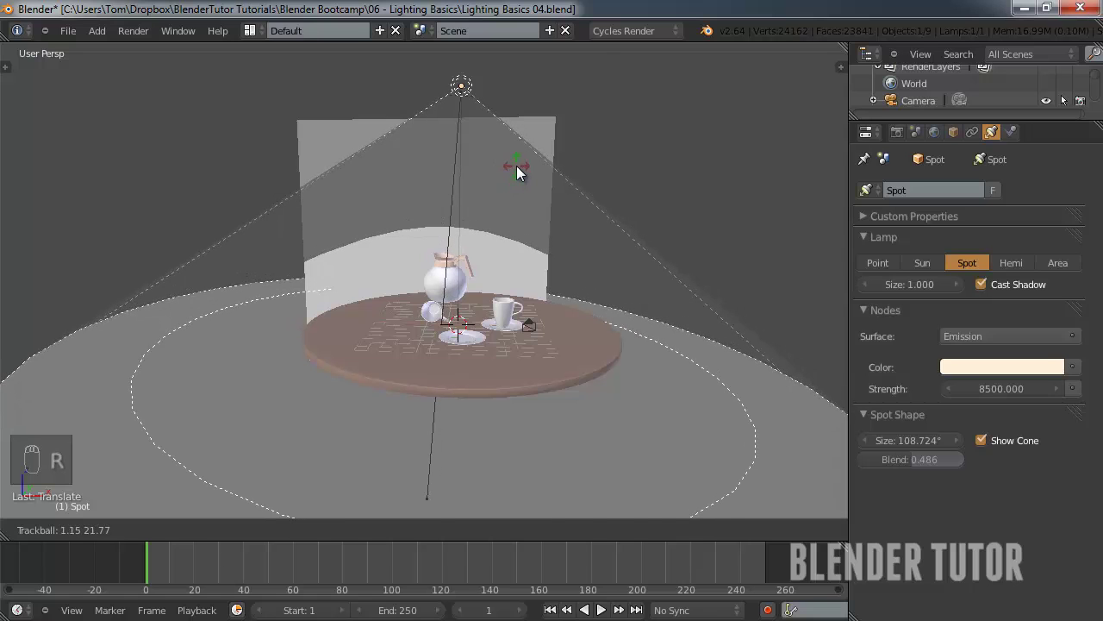
pyautogui.click(516, 168)
# Preview the tilted spot lamp's lighting through the camera in Rendered shading, and return to Solid shading.
pyautogui.press('KP_0')
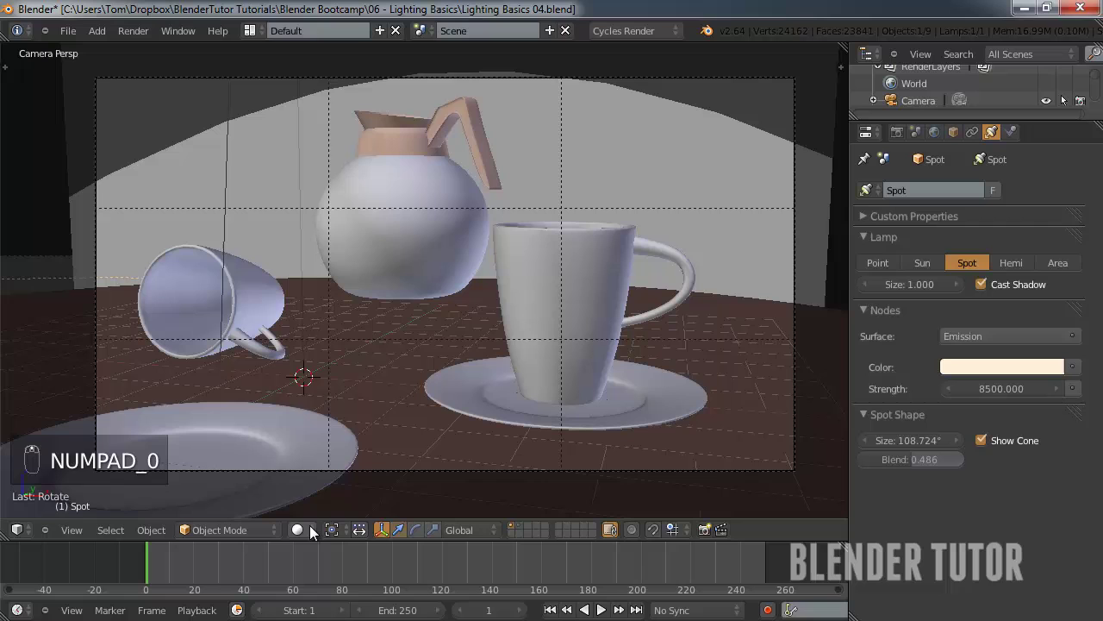
pyautogui.click(310, 529)
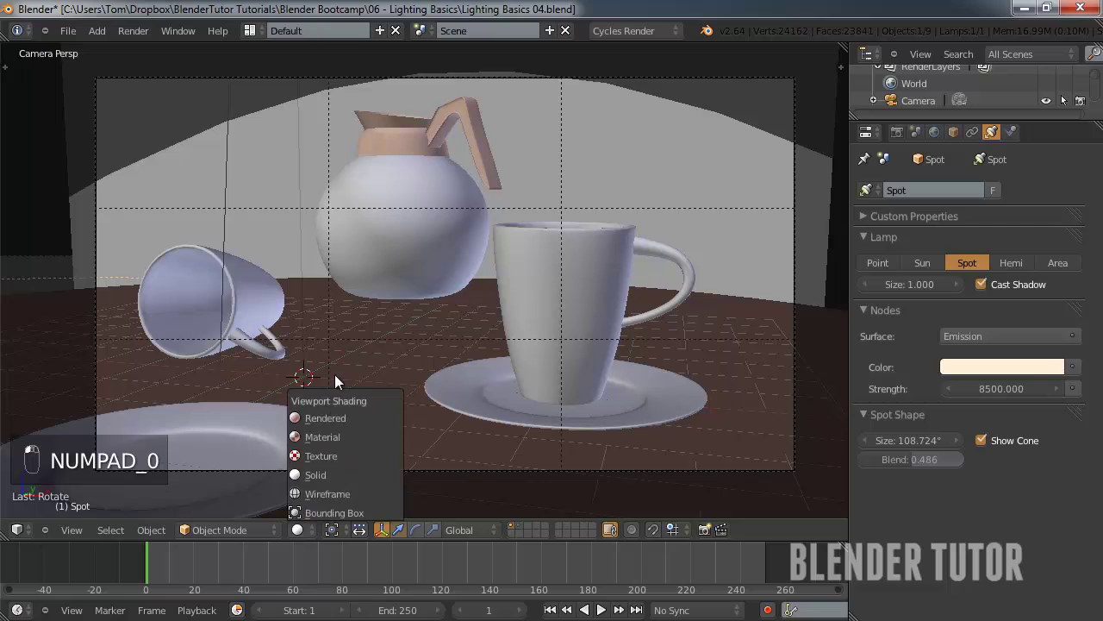
pyautogui.click(335, 418)
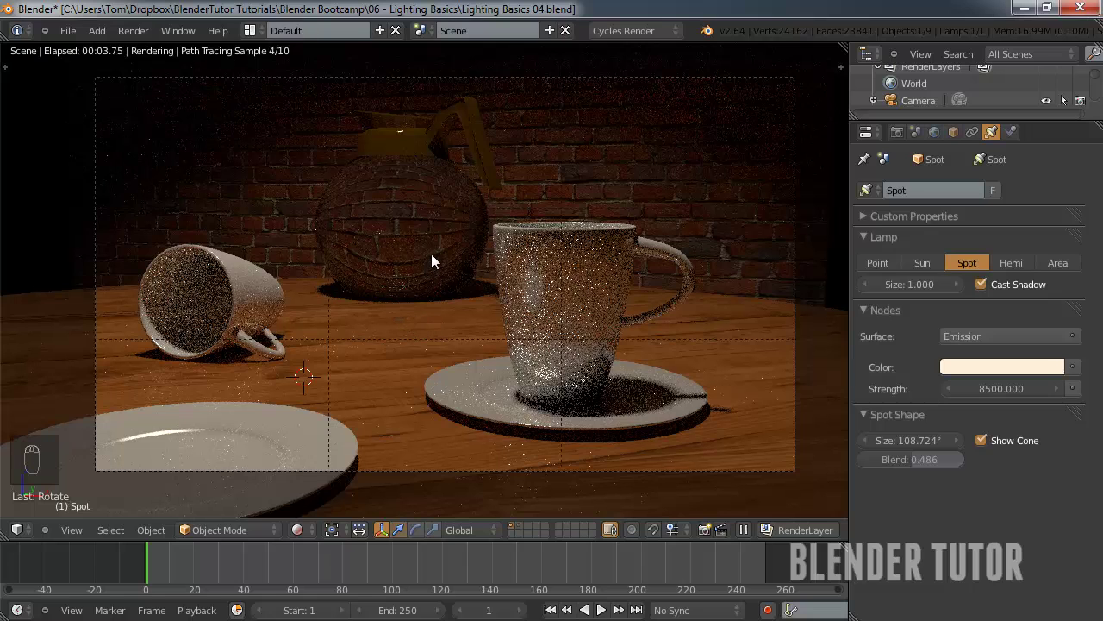
pyautogui.click(298, 530)
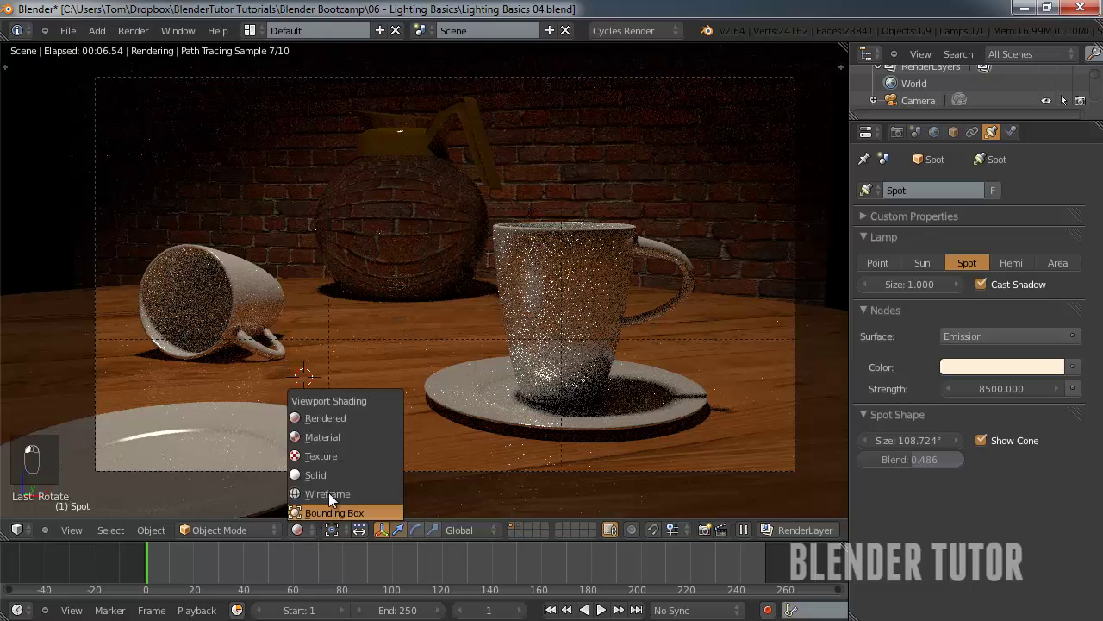
pyautogui.click(332, 474)
# Set the world surface color to a very dark blue of R 0, G 0.01233, B 0.01885.
pyautogui.click(936, 132)
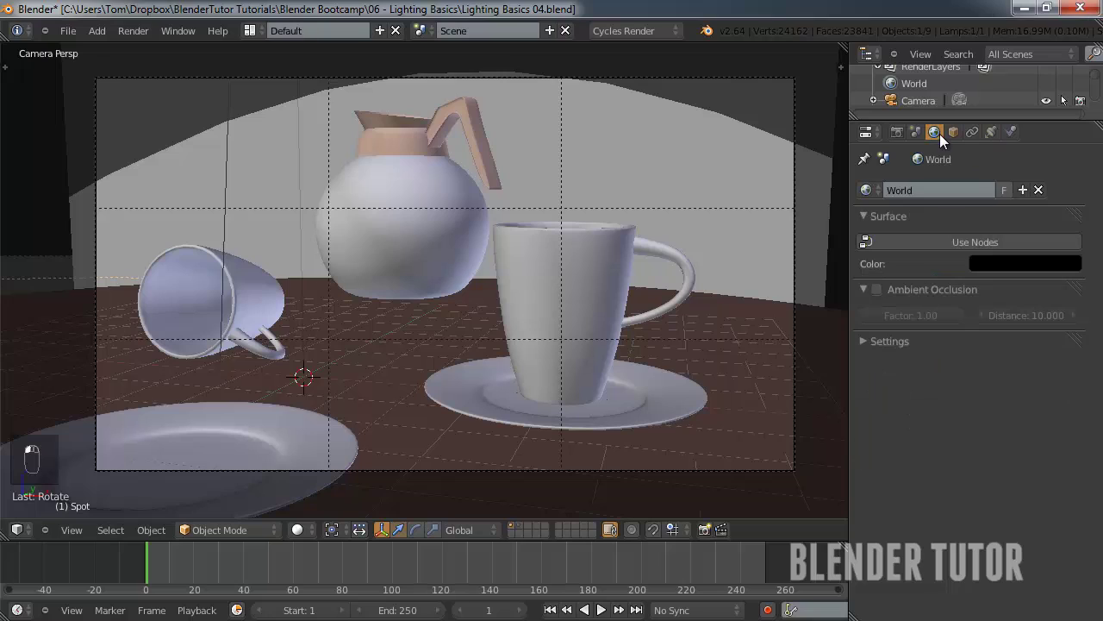
pyautogui.click(1018, 261)
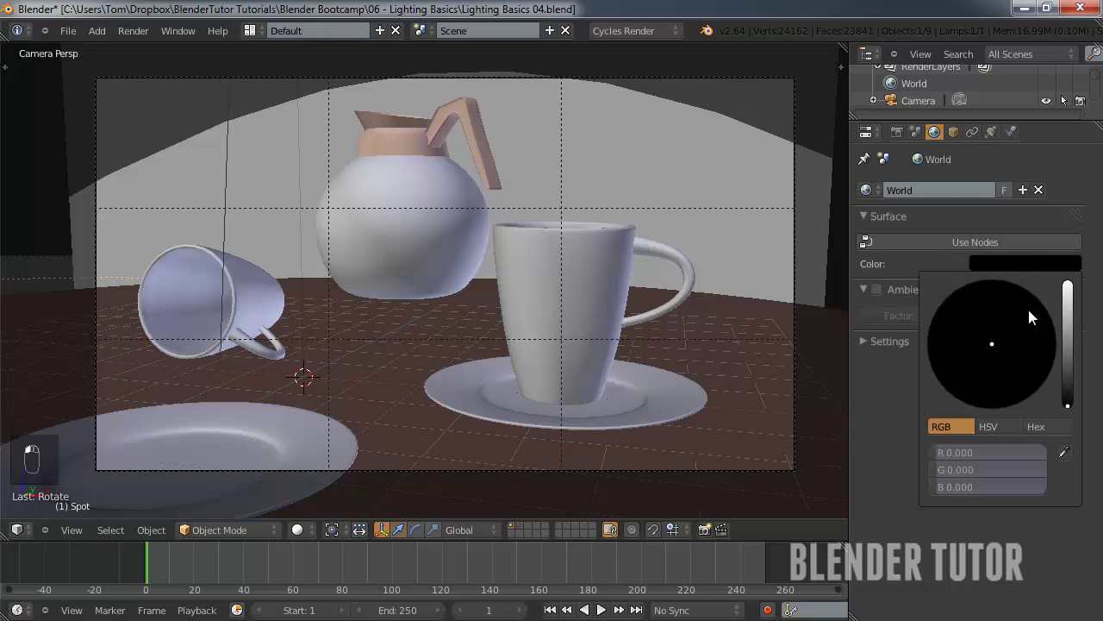
pyautogui.moveTo(1072, 371); pyautogui.dragTo(1076, 395)
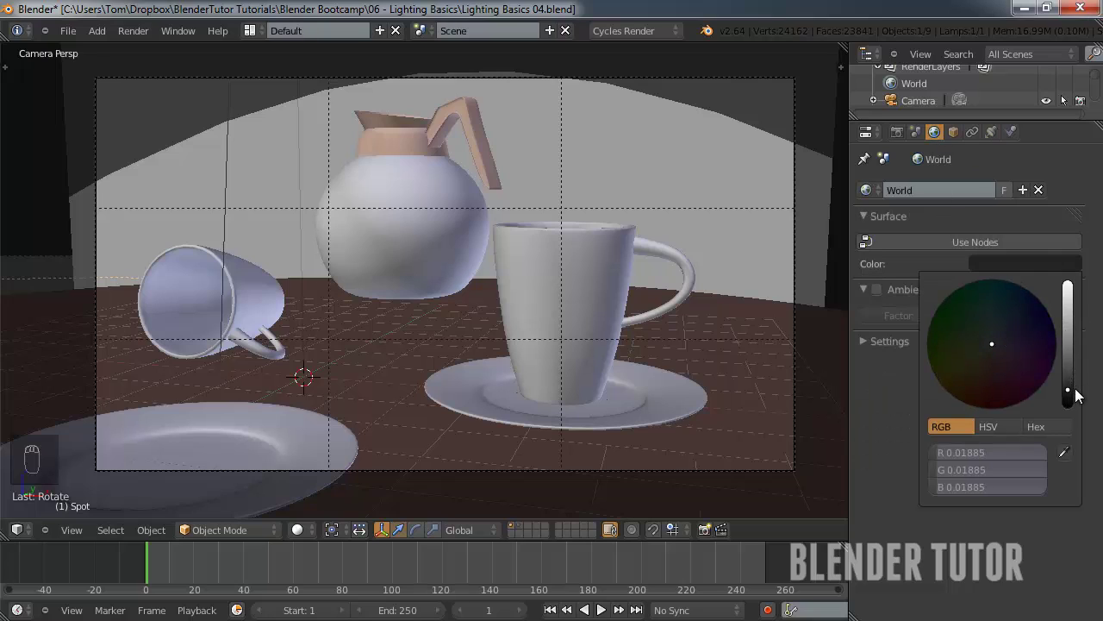
pyautogui.moveTo(1022, 305); pyautogui.dragTo(1024, 263)
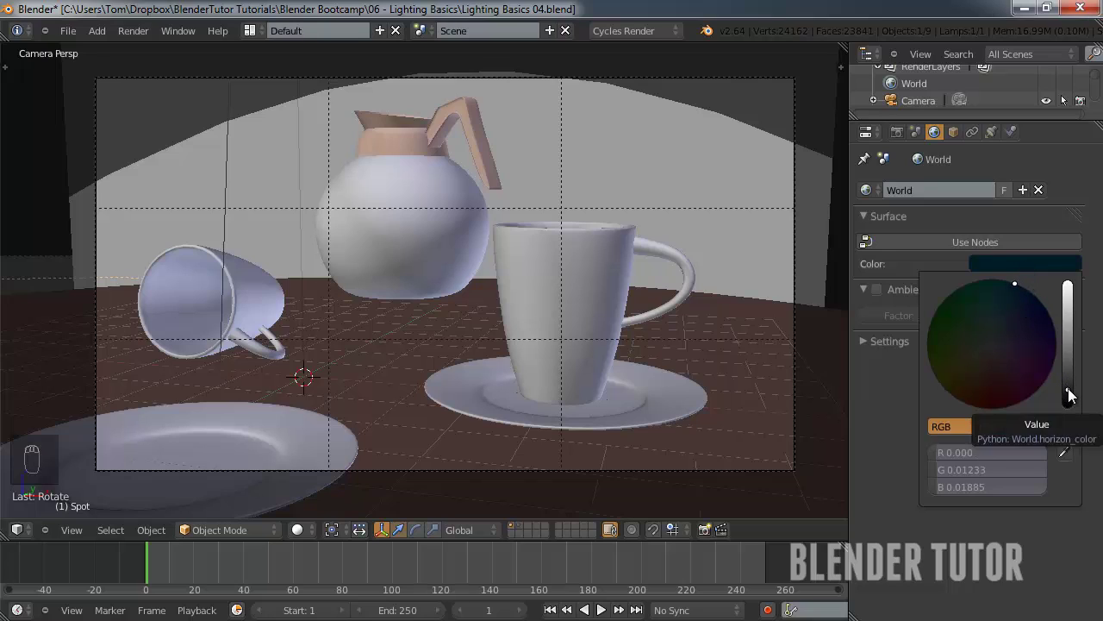
# Check the effect of the dark blue world light in Rendered shading, and switch back to Solid.
pyautogui.click(298, 529)
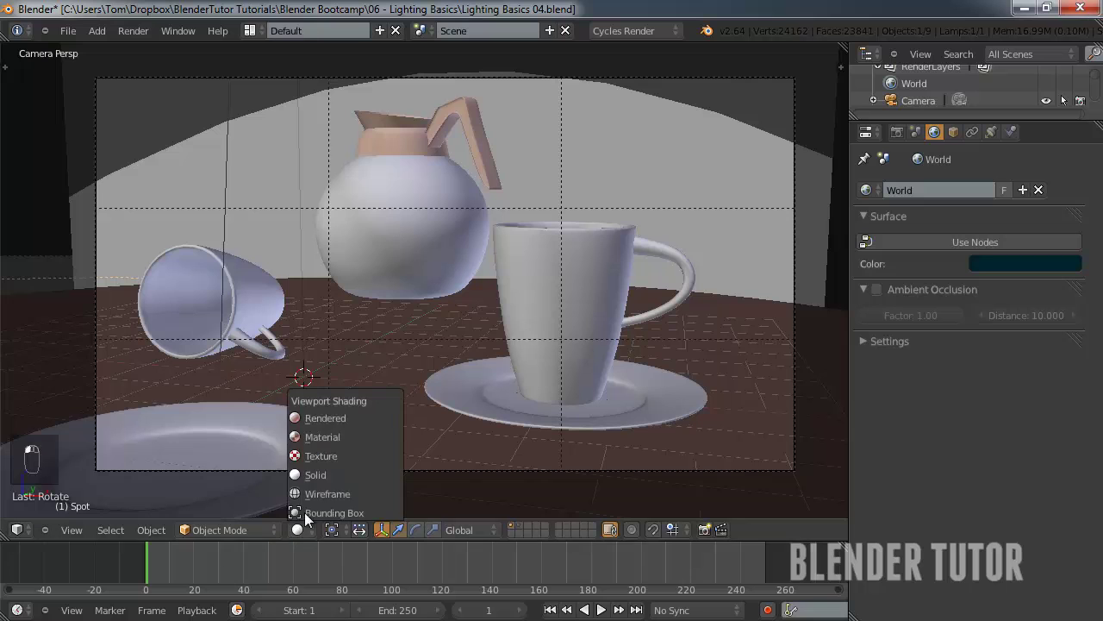
pyautogui.click(326, 417)
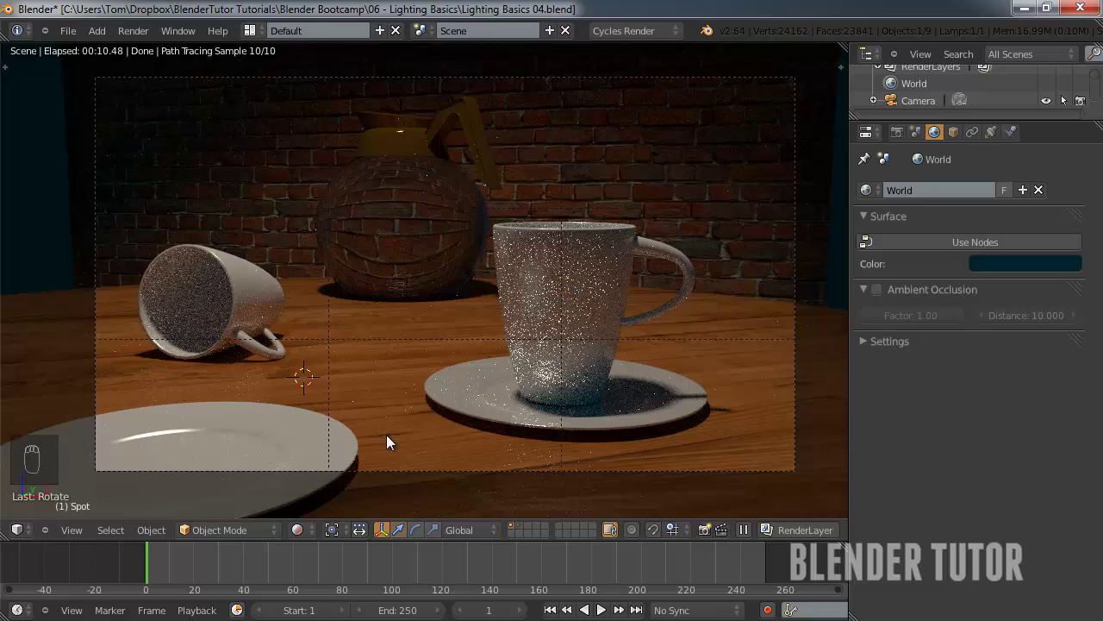
pyautogui.click(303, 531)
pyautogui.click(297, 529)
pyautogui.click(322, 470)
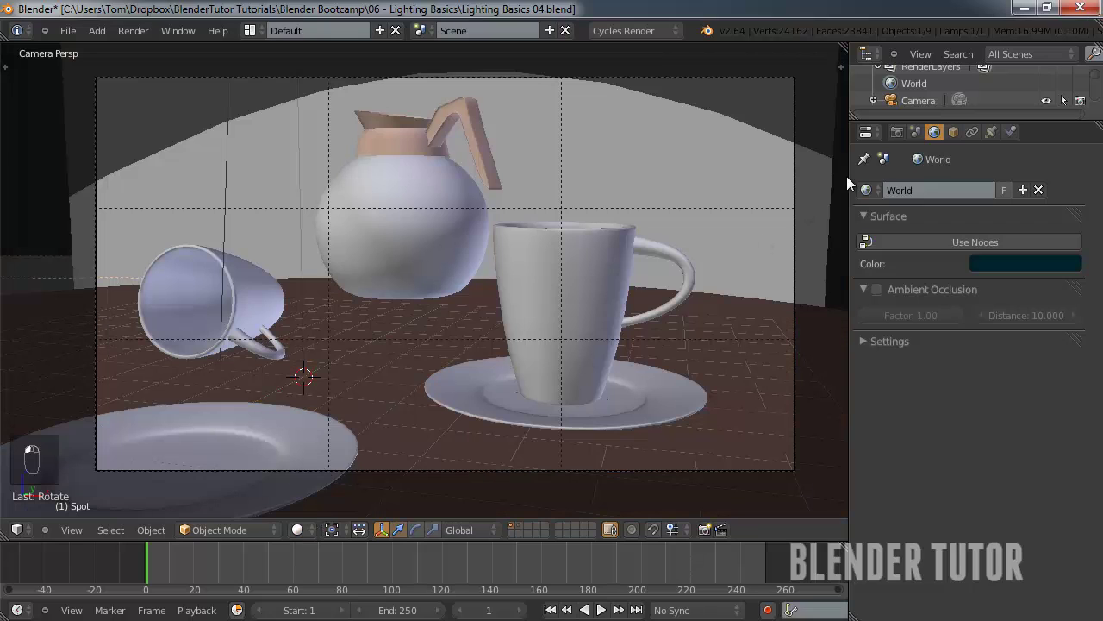
# Enable No Caustics in the render's light path settings.
pyautogui.click(903, 134)
pyautogui.scroll(-6, 910, 394)
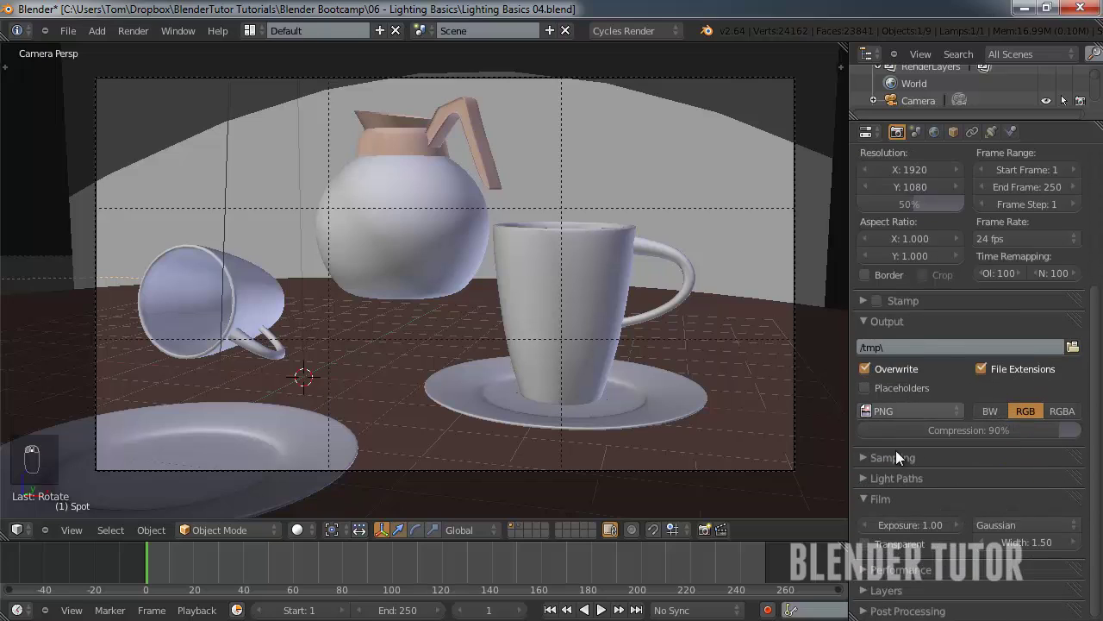
pyautogui.click(865, 480)
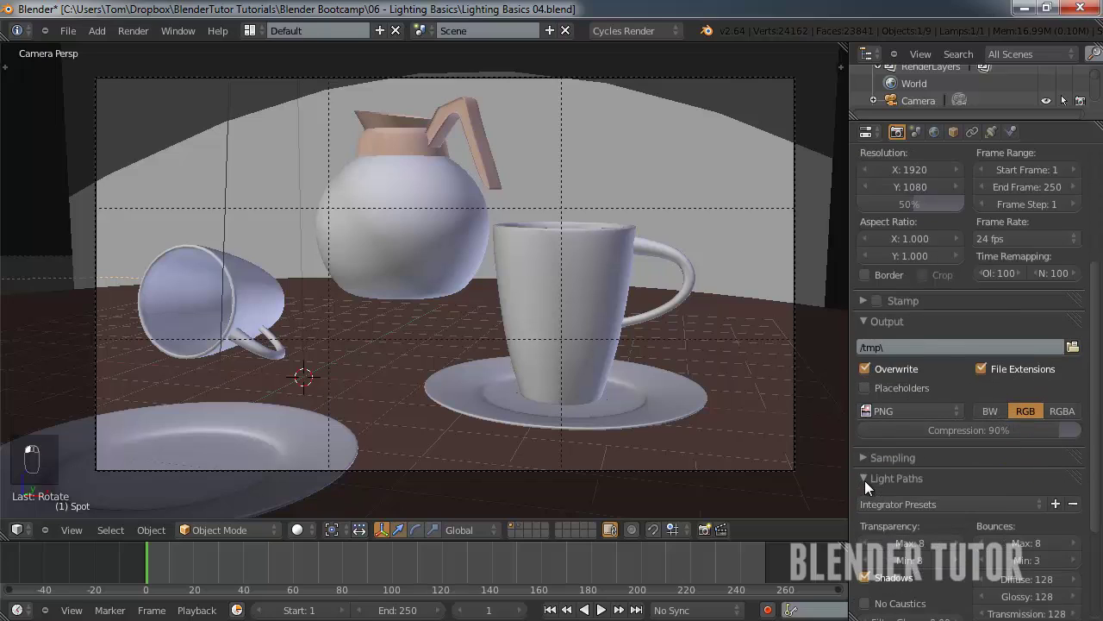
pyautogui.scroll(-5, 867, 476)
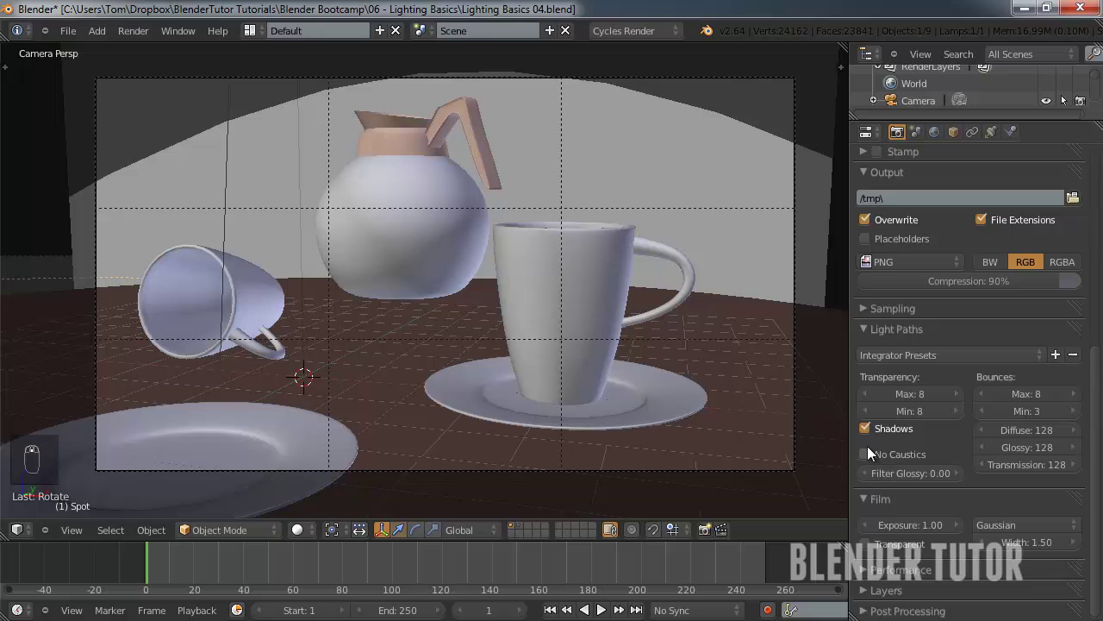
pyautogui.click(864, 451)
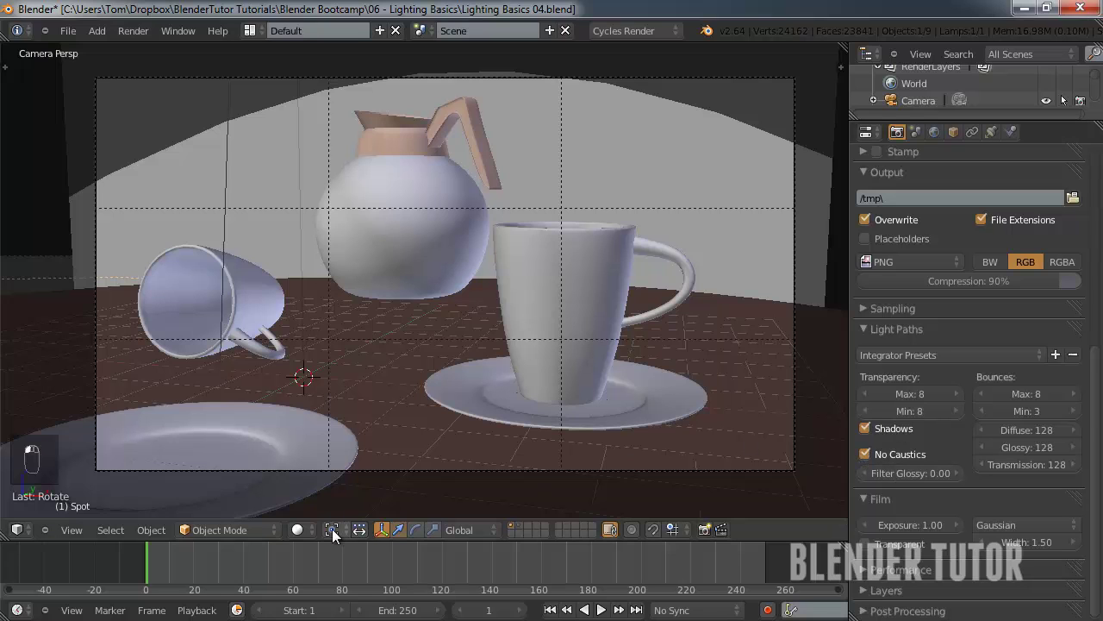
# Examine the render noise on the cups and glass pot with caustics disabled, and return to Solid shading.
pyautogui.click(297, 529)
pyautogui.click(327, 412)
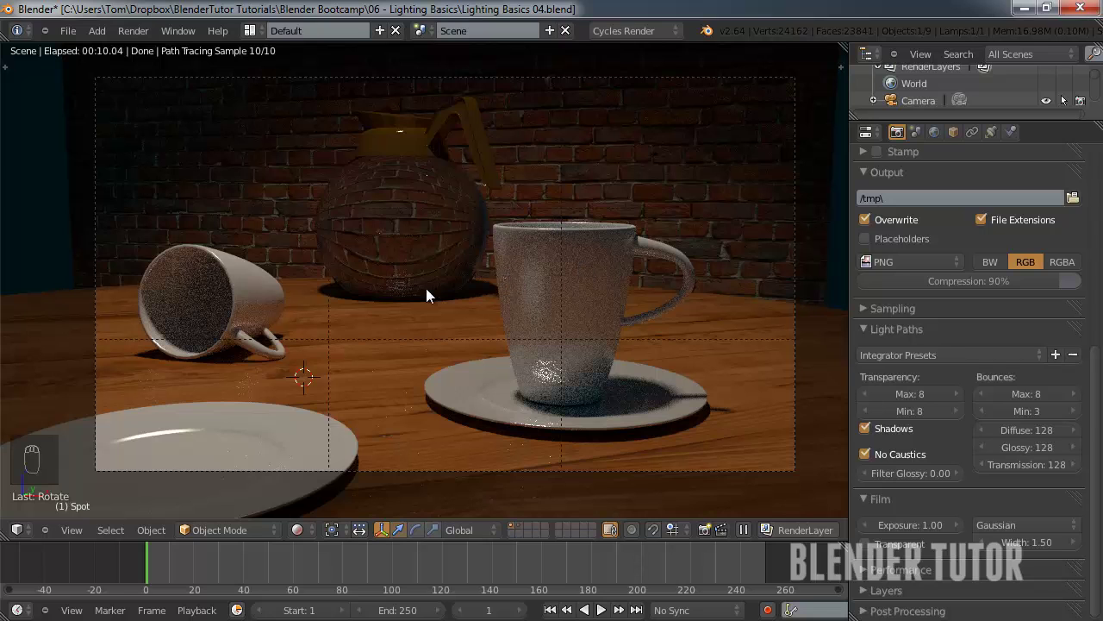
pyautogui.click(297, 530)
pyautogui.click(312, 476)
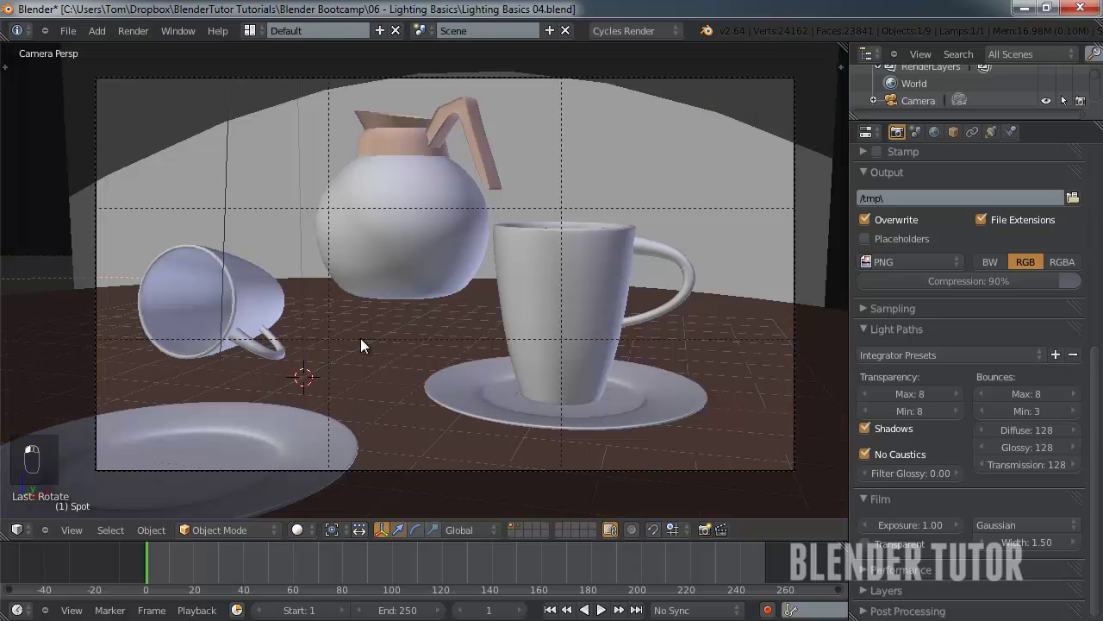
# Move the pale light plane farthest from the grid on layer 2 to layer 1, and show layer 1.
pyautogui.moveTo(360, 338); pyautogui.dragTo(467, 248, button='middle')
pyautogui.press('Home')
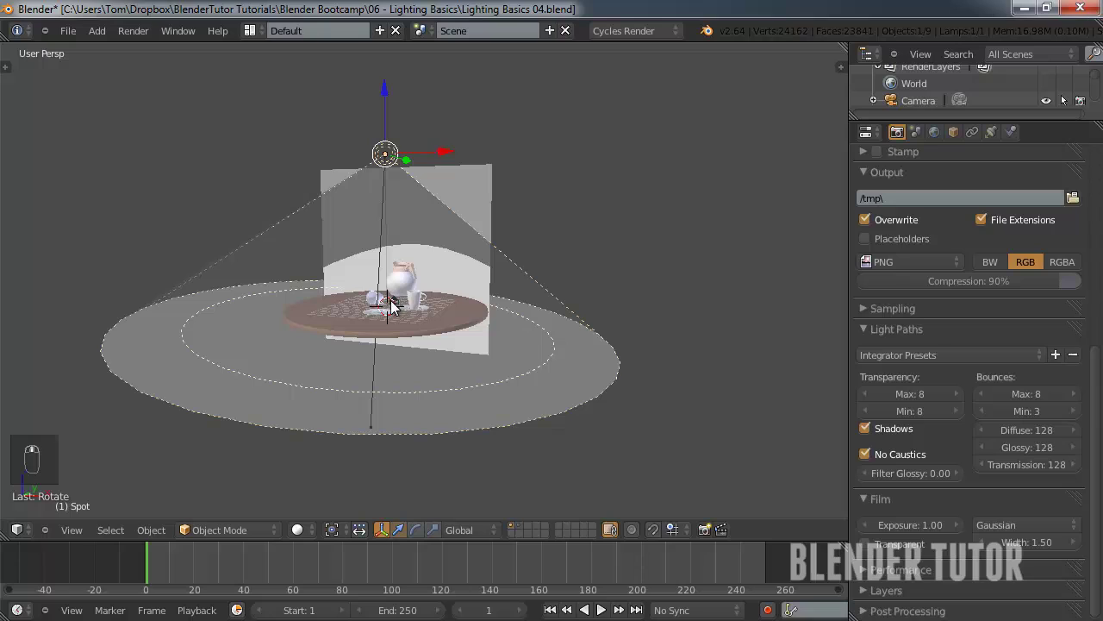
pyautogui.press('2')
pyautogui.scroll(2, 421, 343)
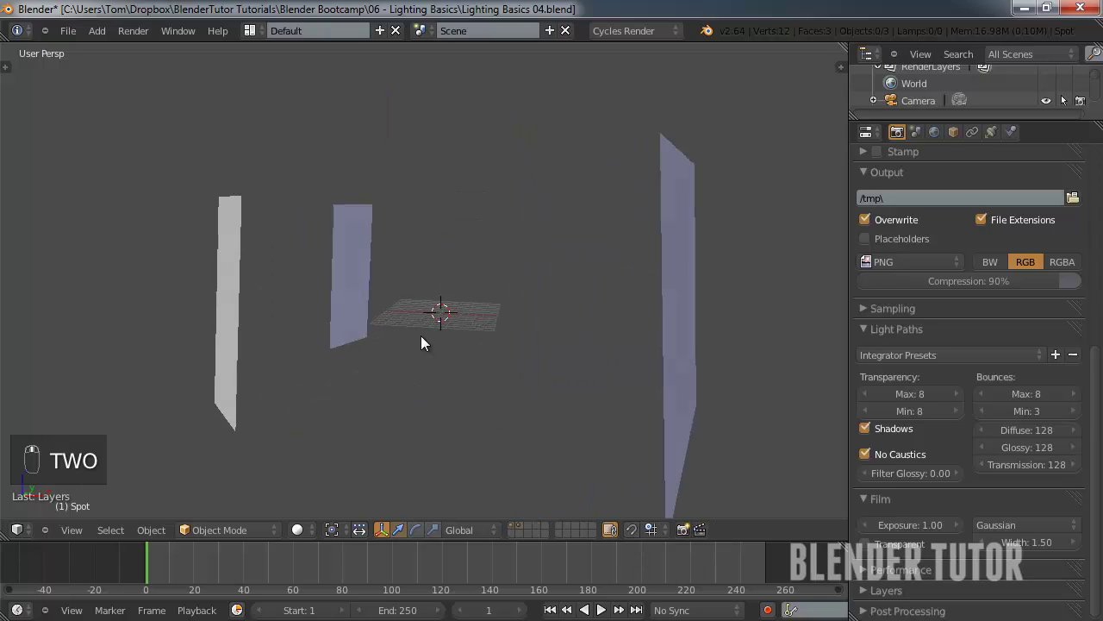
pyautogui.rightClick(229, 303)
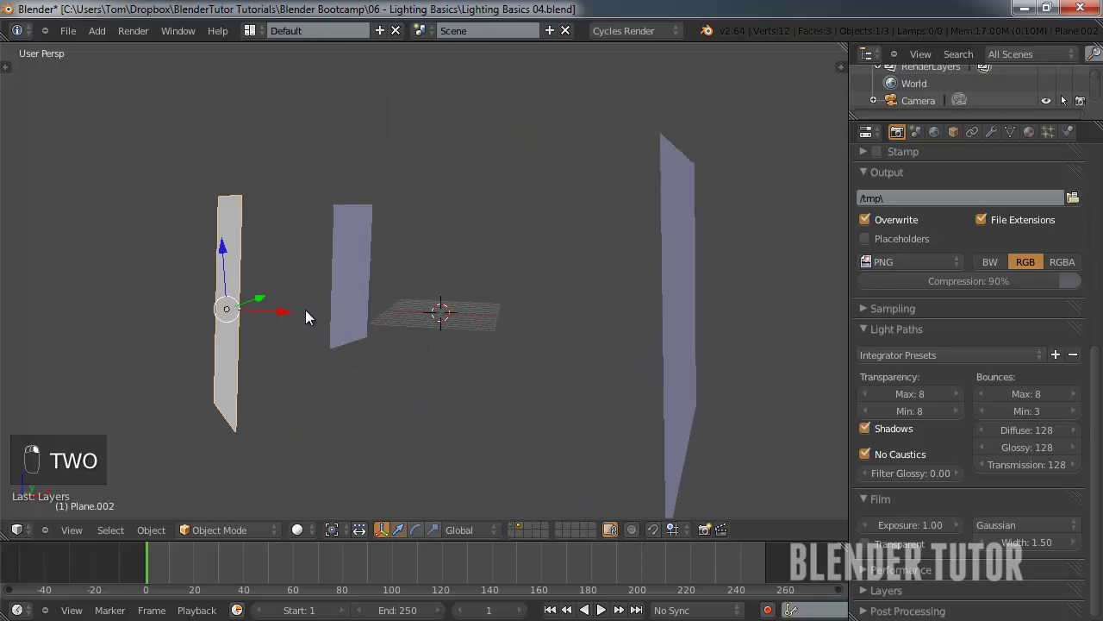
pyautogui.press('m')
pyautogui.click(446, 338)
pyautogui.press('1')
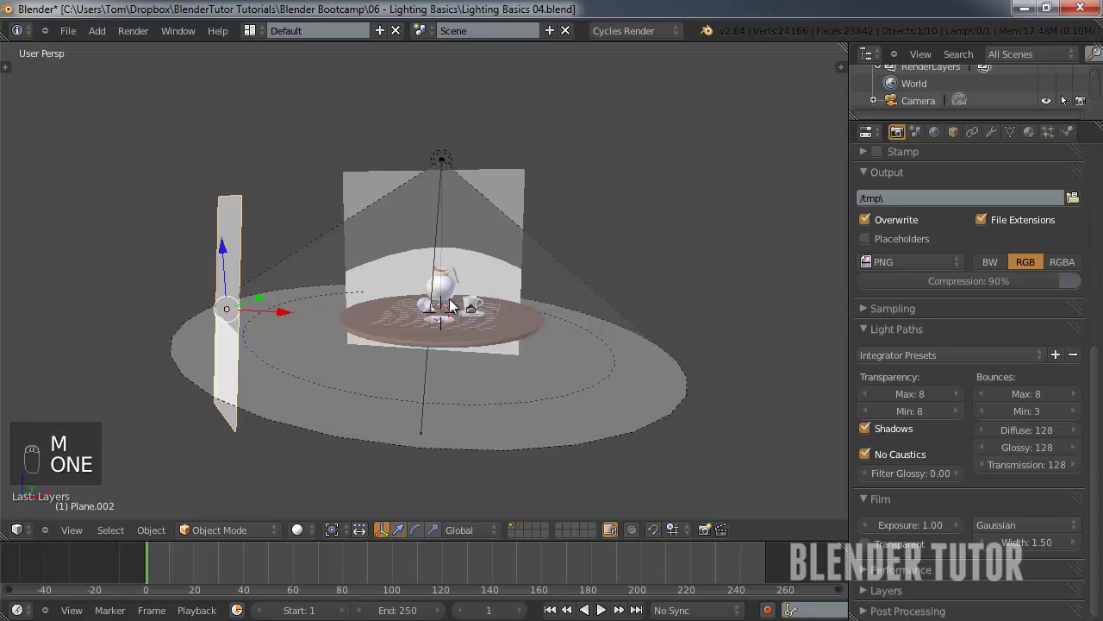
# Move the light plane along its local Z axis closer to the table.
pyautogui.scroll(6, 448, 324)
pyautogui.scroll(-6, 447, 324)
pyautogui.press('g')
pyautogui.press('z')
pyautogui.press('z')
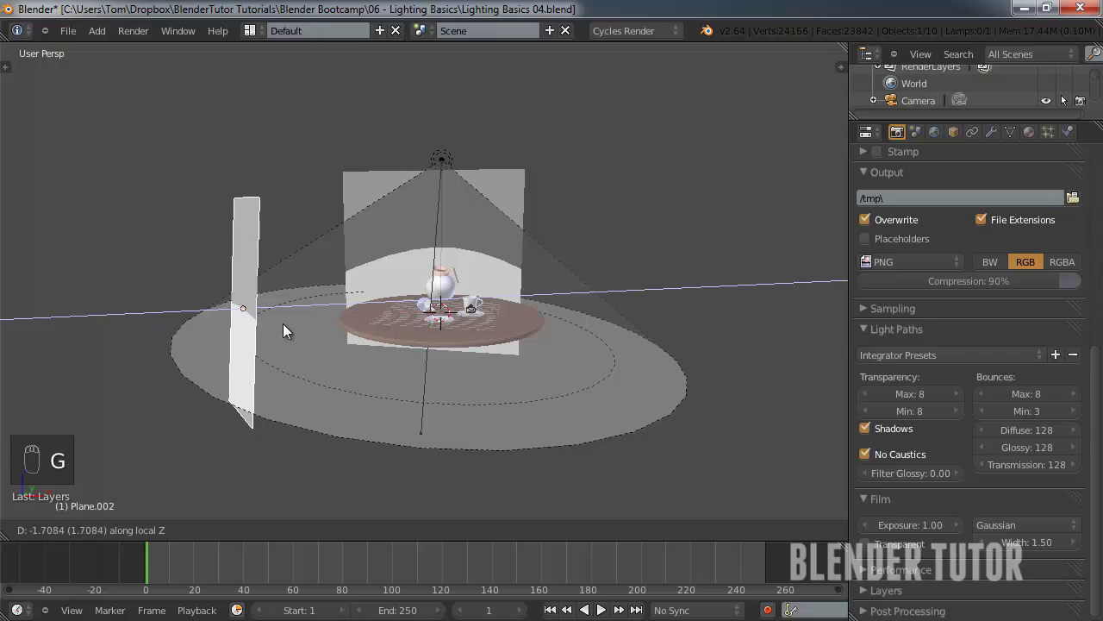
pyautogui.click(332, 319)
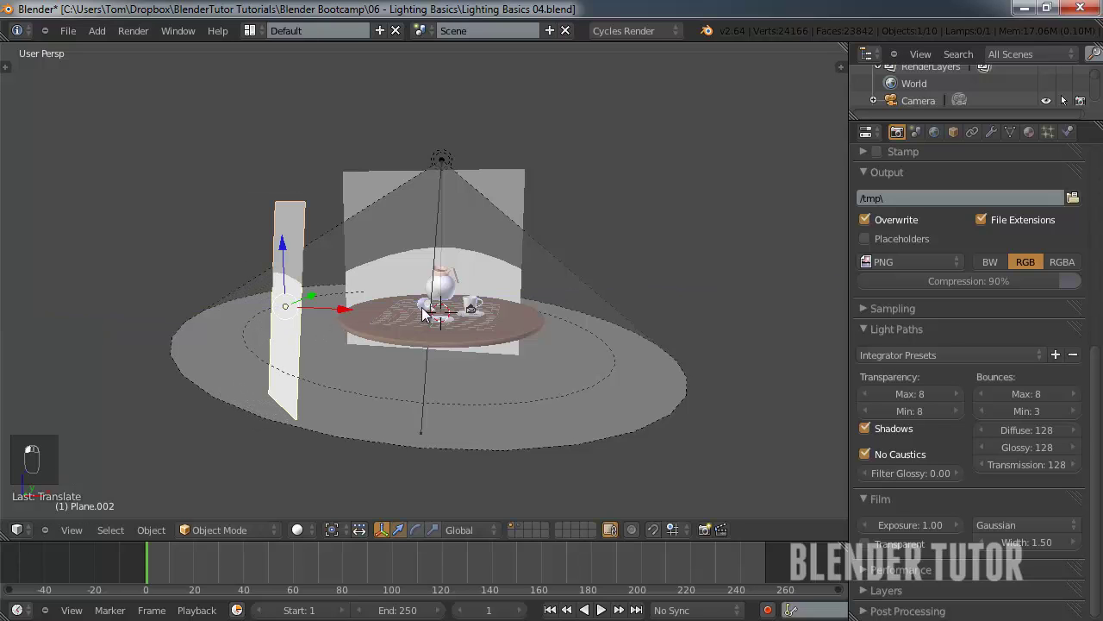
# Preview the light plane's contribution through the camera in Rendered shading, and return to Solid shading.
pyautogui.press('KP_0')
pyautogui.scroll(3, 422, 307)
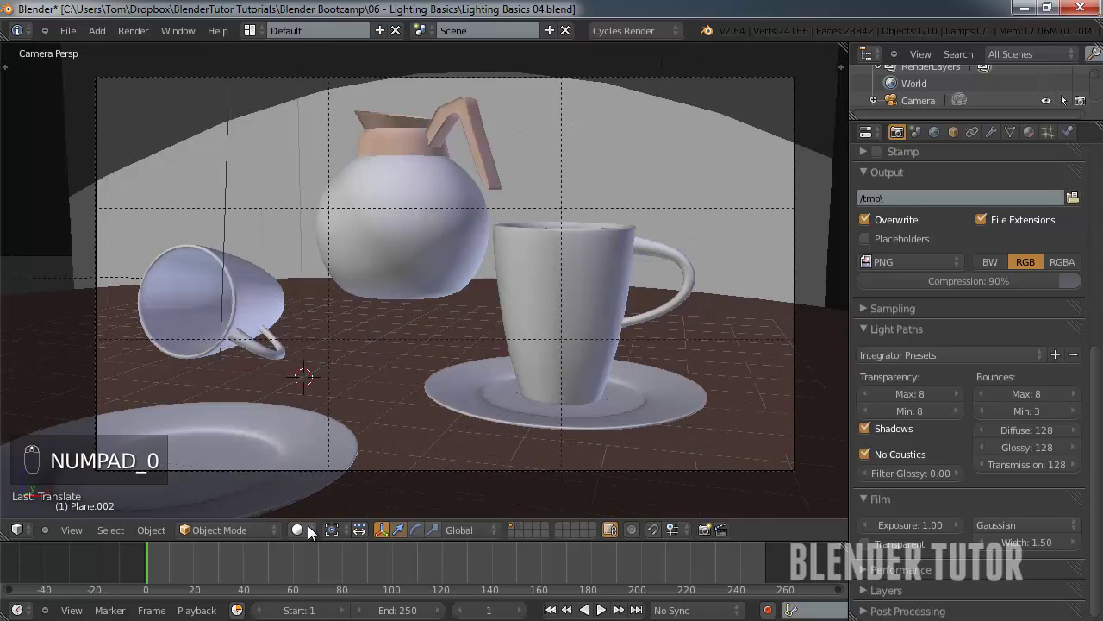
pyautogui.click(307, 528)
pyautogui.click(333, 416)
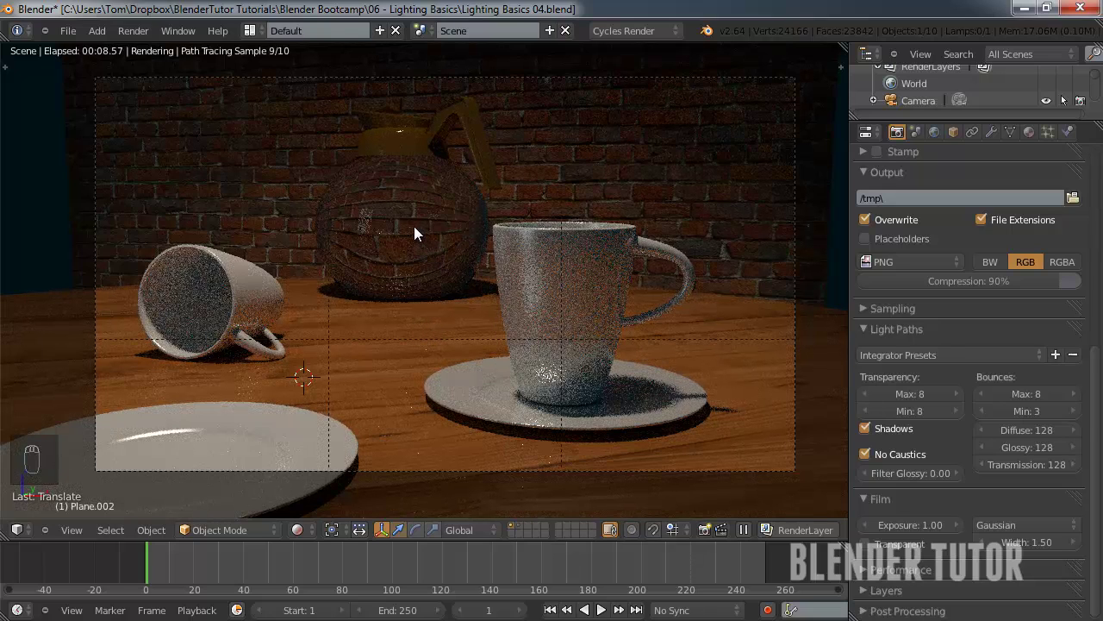
pyautogui.click(297, 529)
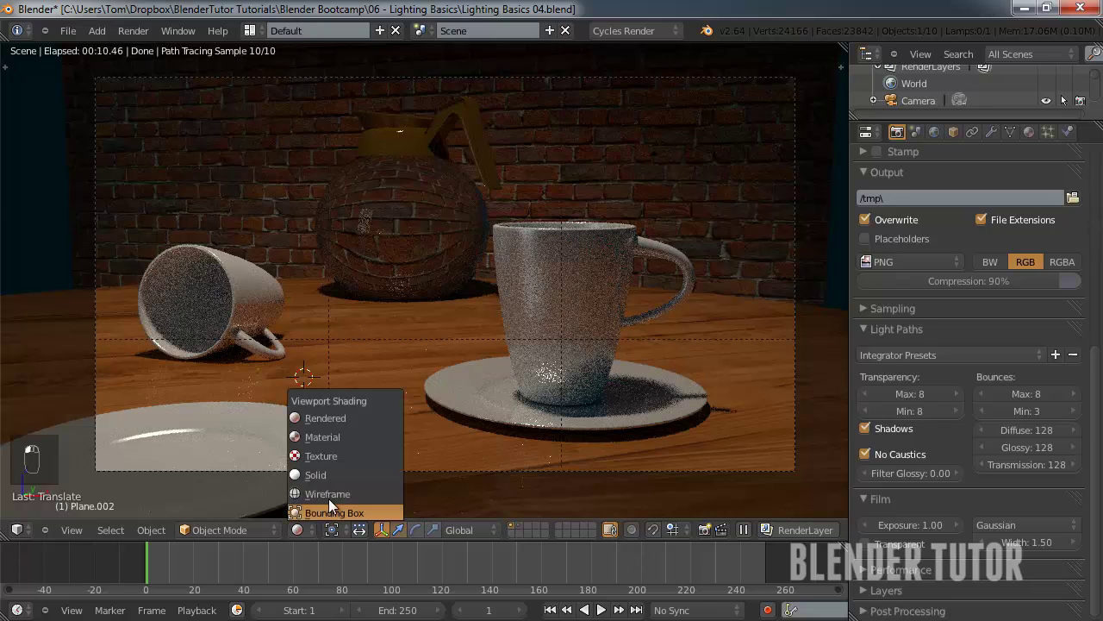
pyautogui.click(334, 474)
# Set the pivot point to the 3D cursor and rotate the light plane around the table about global Z.
pyautogui.moveTo(340, 433); pyautogui.dragTo(353, 300, button='middle')
pyautogui.scroll(-5, 360, 310)
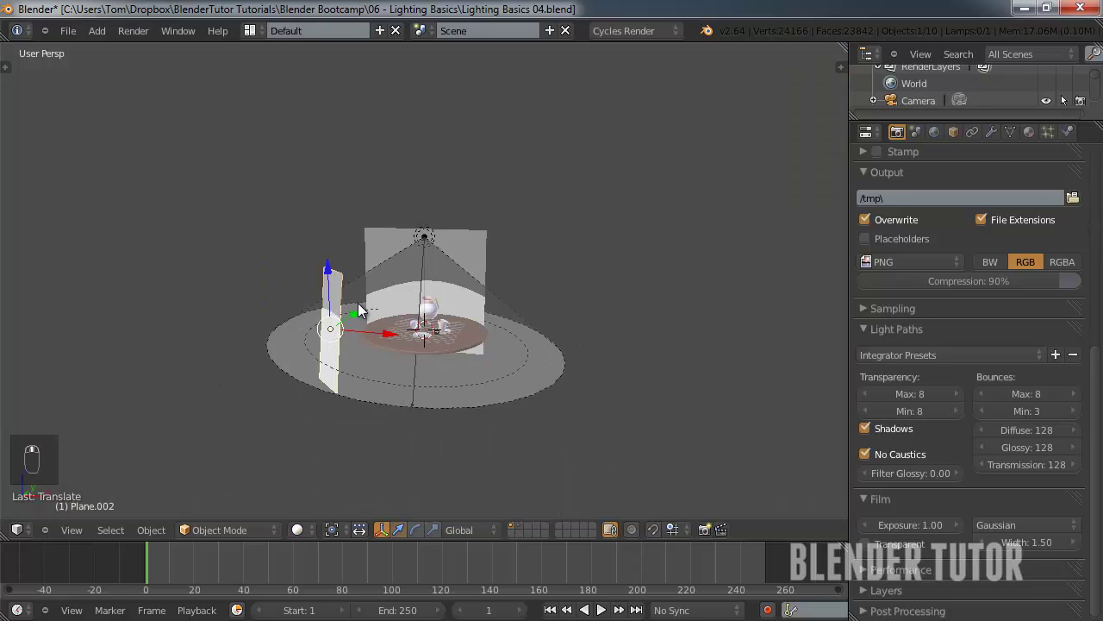
pyautogui.press('.')
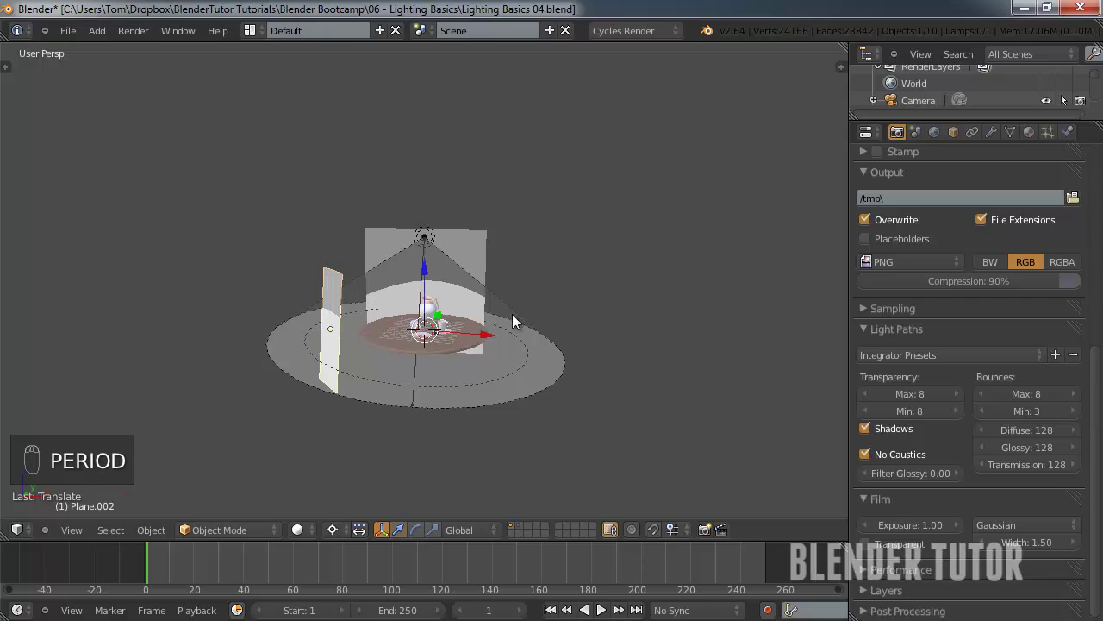
pyautogui.press('r')
pyautogui.press('r')
pyautogui.press('z')
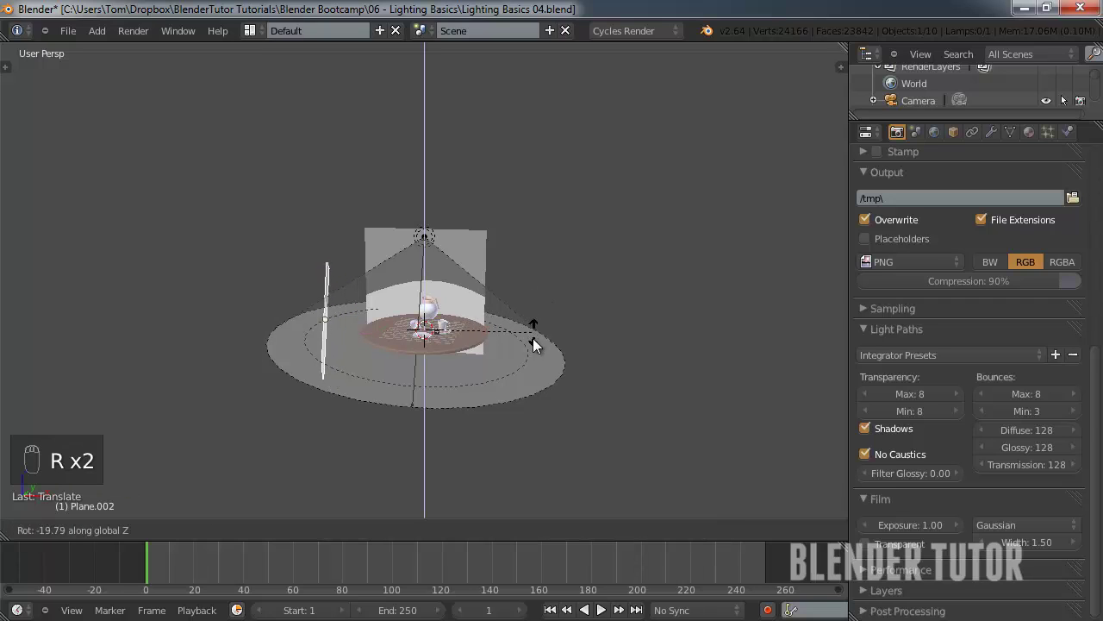
pyautogui.click(522, 377)
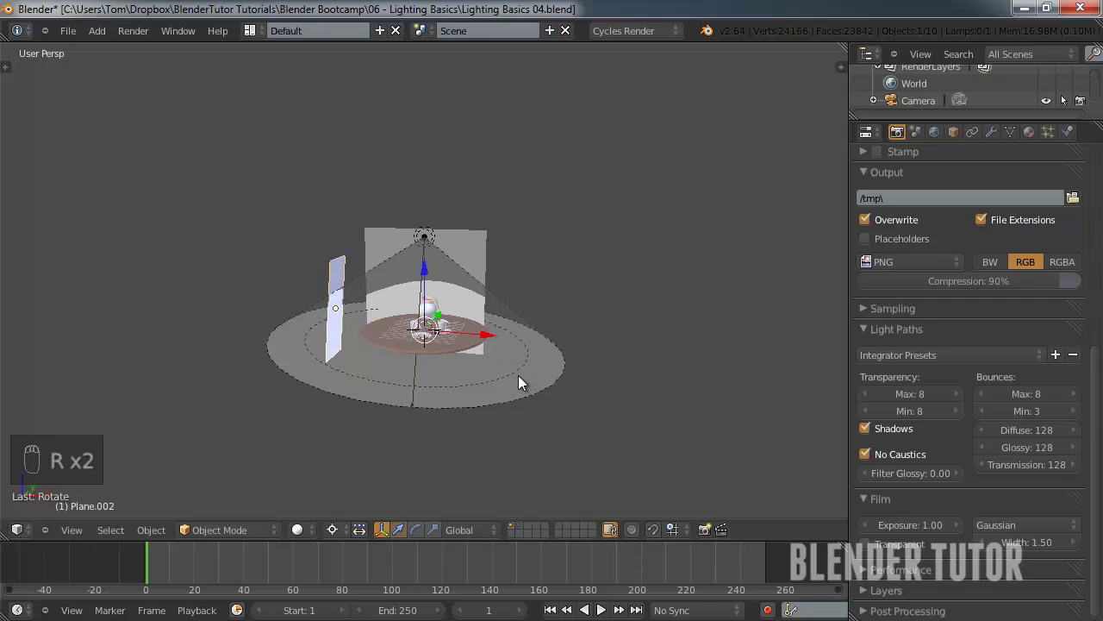
# Examine the reflections and lighting from the rotated light plane through the camera in Rendered shading.
pyautogui.press('KP_0')
pyautogui.scroll(5, 454, 327)
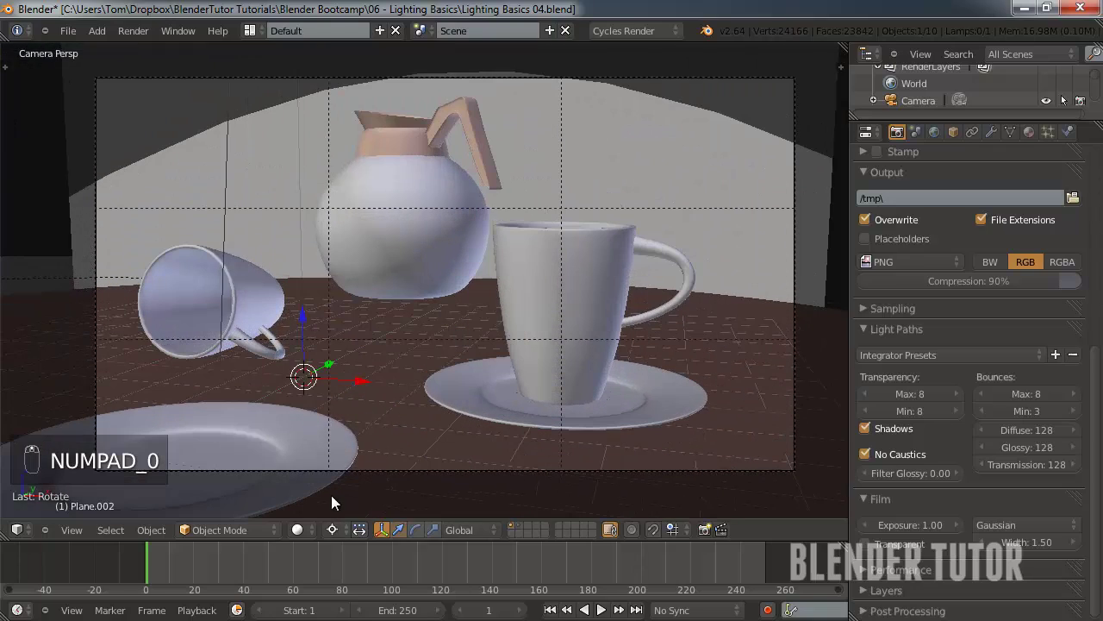
pyautogui.click(311, 531)
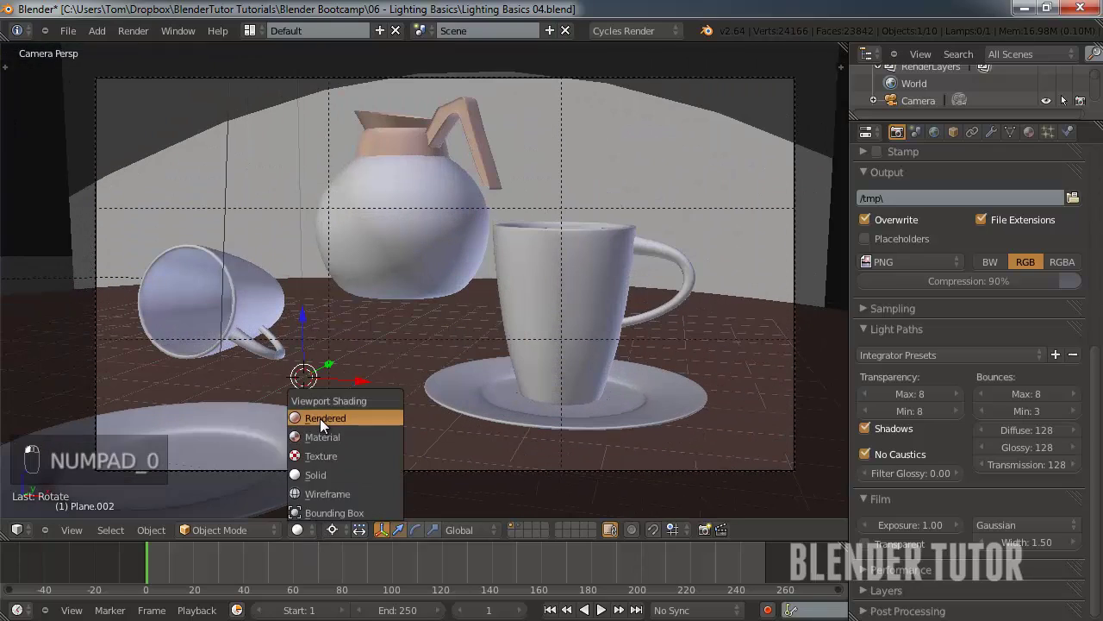
pyautogui.click(320, 418)
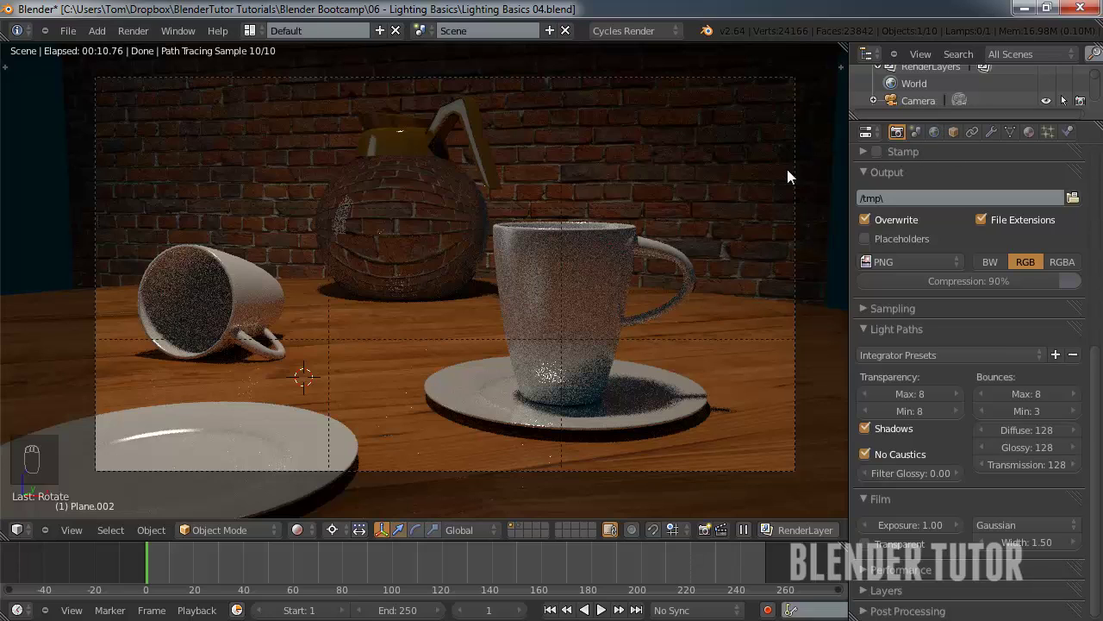
# Return the viewport to Solid shading and look over the table scene, ending in the camera view.
pyautogui.click(302, 530)
pyautogui.click(332, 468)
pyautogui.scroll(-5, 440, 241)
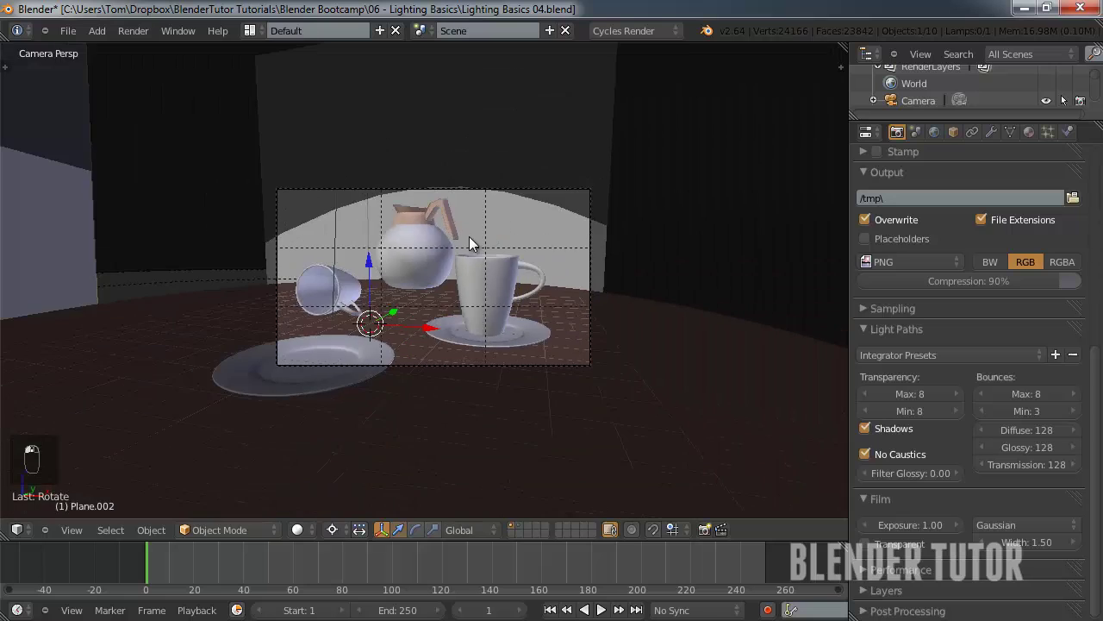
pyautogui.moveTo(468, 236); pyautogui.dragTo(467, 242, button='middle')
pyautogui.moveTo(448, 289); pyautogui.dragTo(432, 307, button='middle')
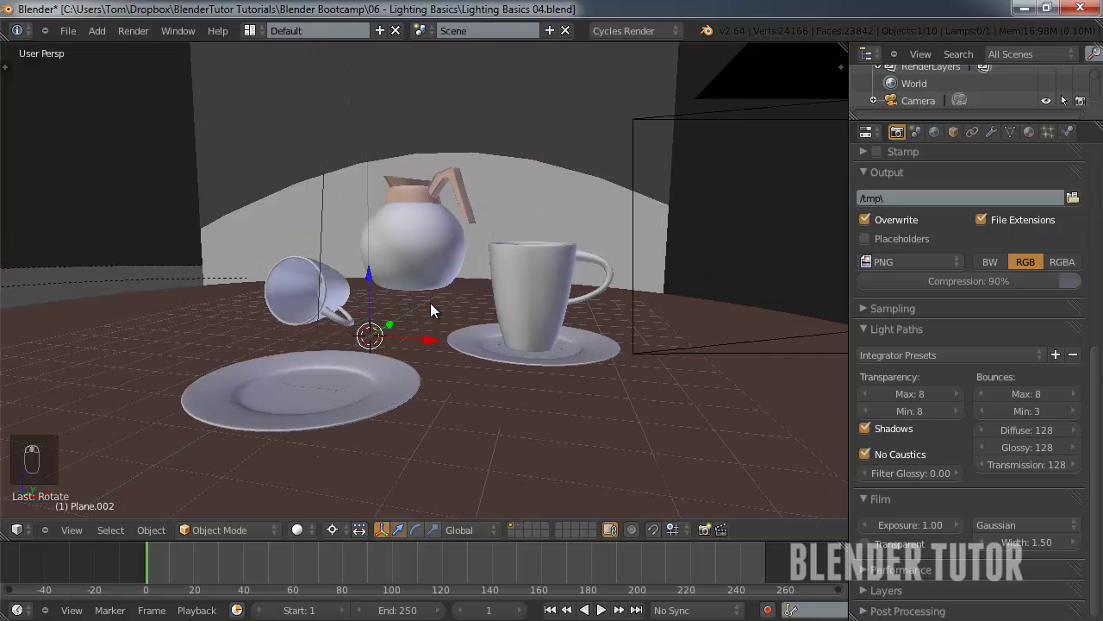
pyautogui.press('KP_0')
pyautogui.scroll(3, 435, 309)
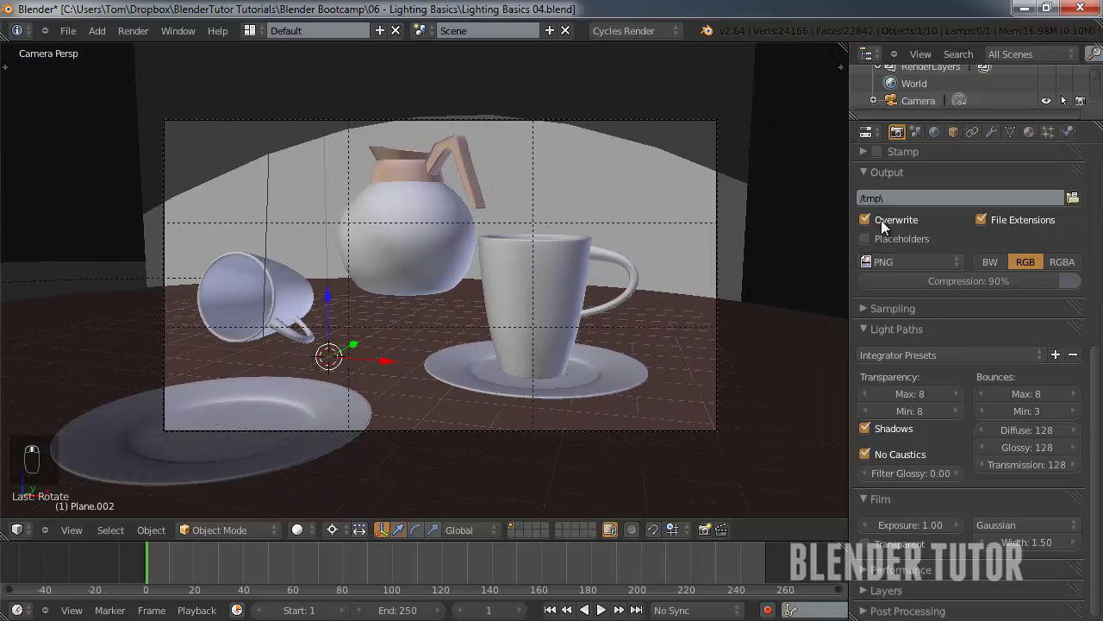
# Enable nodes for the world surface and assign an Environment Texture to its background color.
pyautogui.click(935, 131)
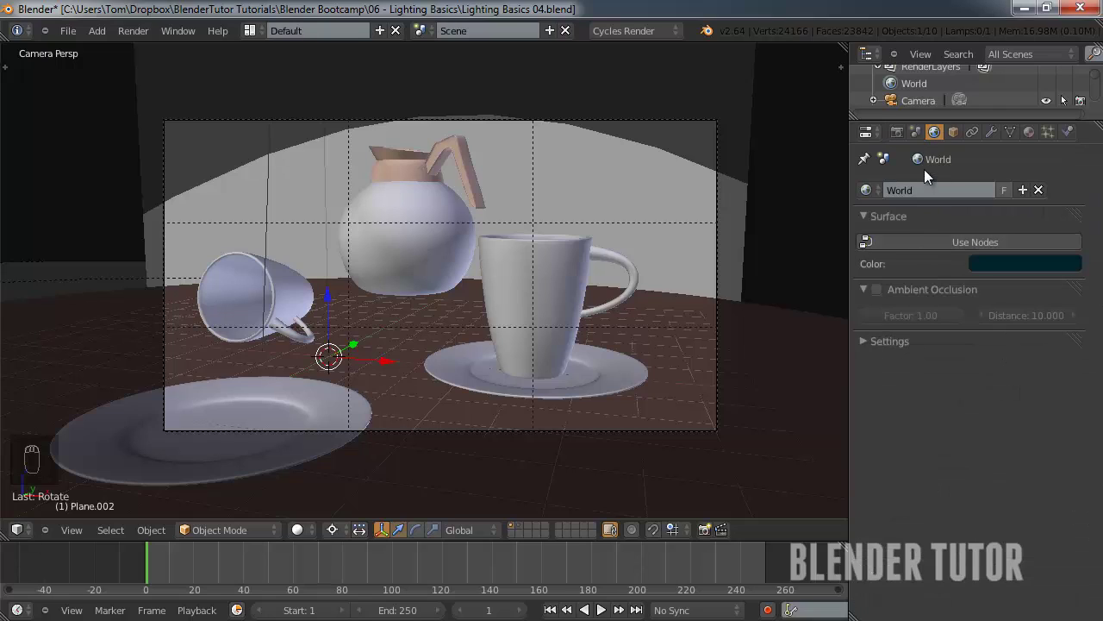
pyautogui.click(961, 235)
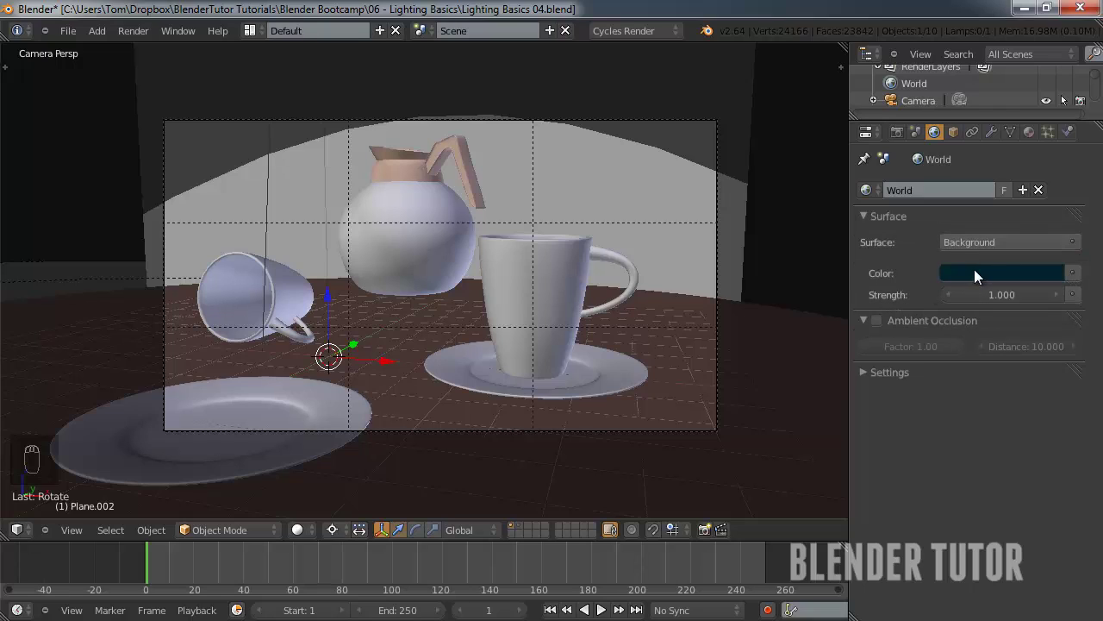
pyautogui.click(1071, 272)
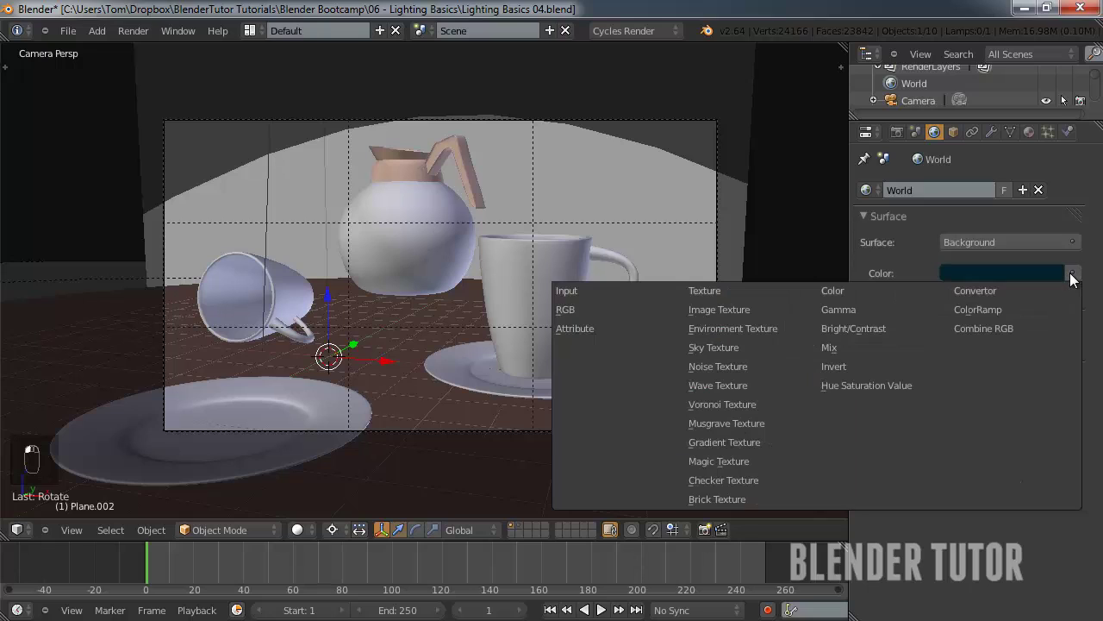
pyautogui.click(752, 328)
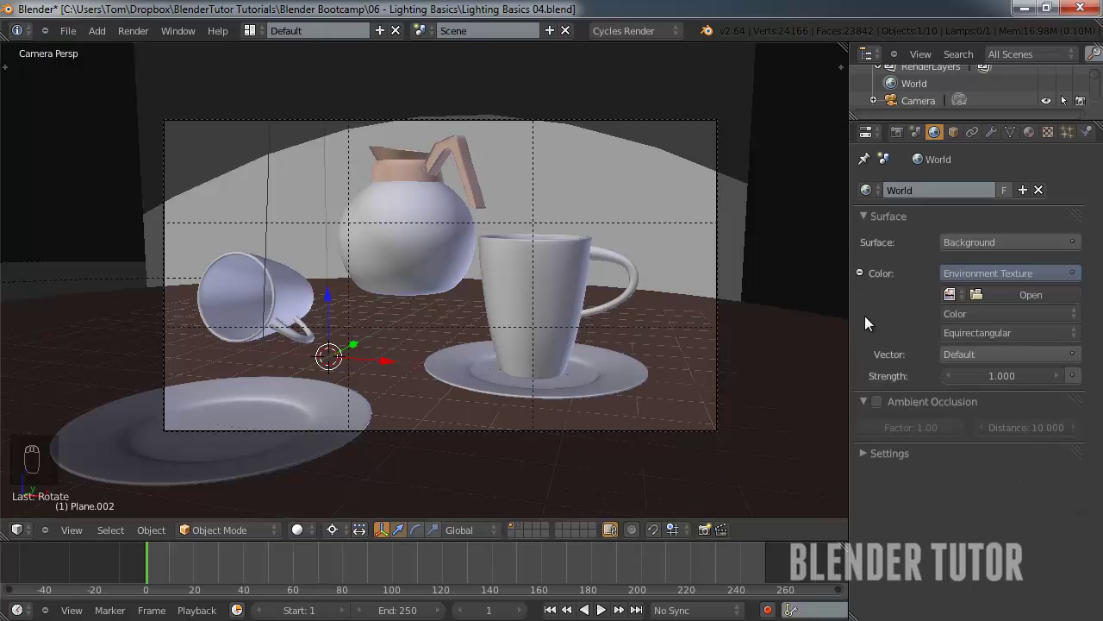
# Load 002.hdr from the Desktop's Textures\HDRI\002 folder as the world's environment image.
pyautogui.click(982, 295)
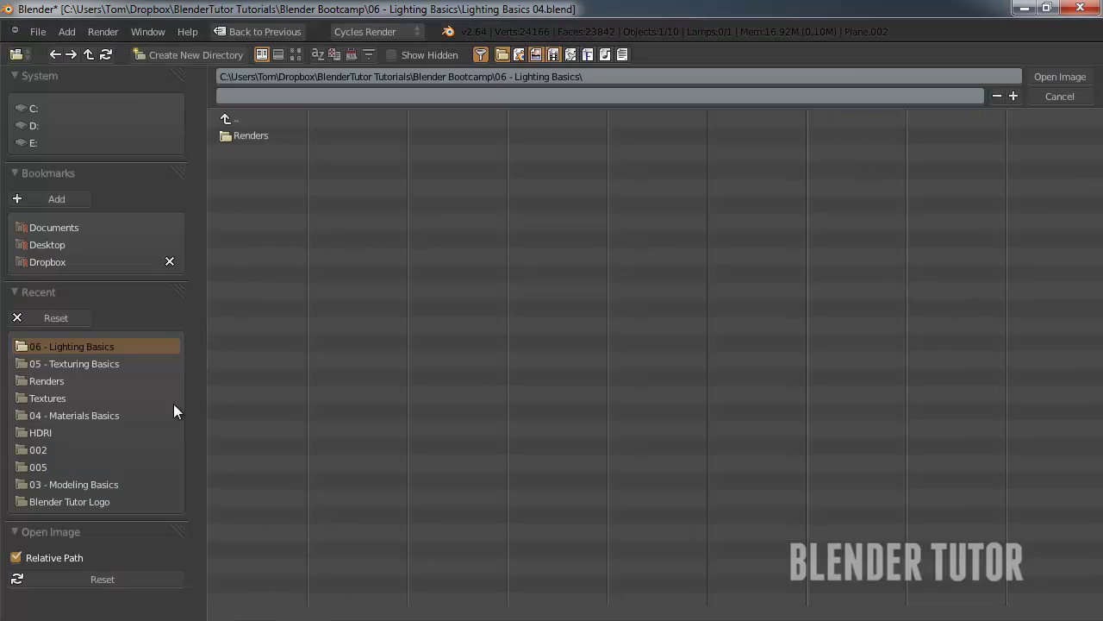
pyautogui.click(49, 400)
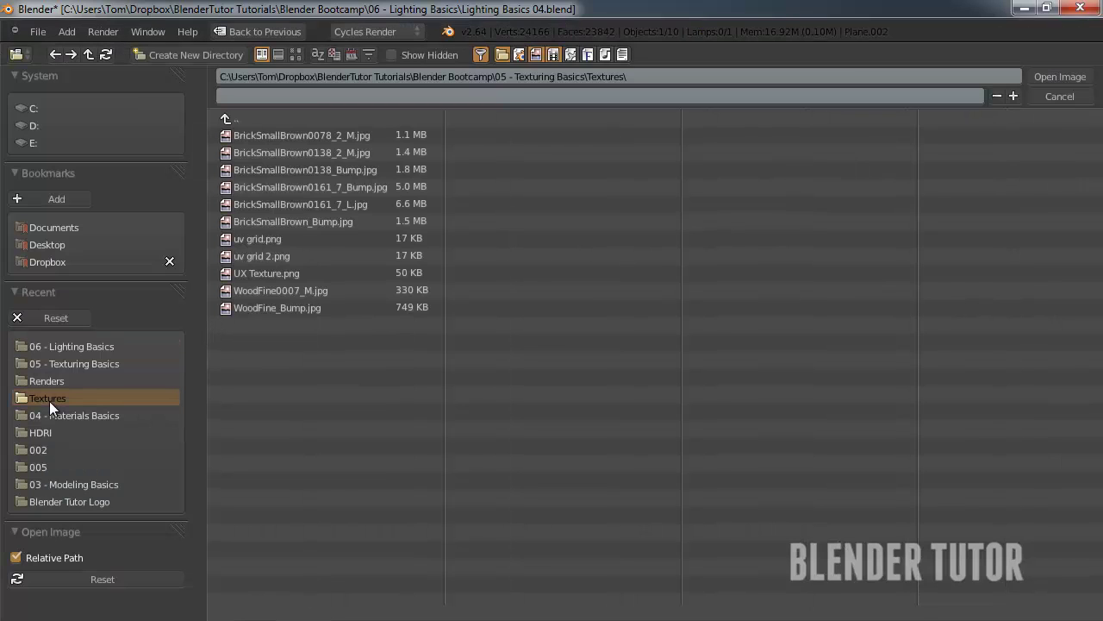
pyautogui.click(237, 119)
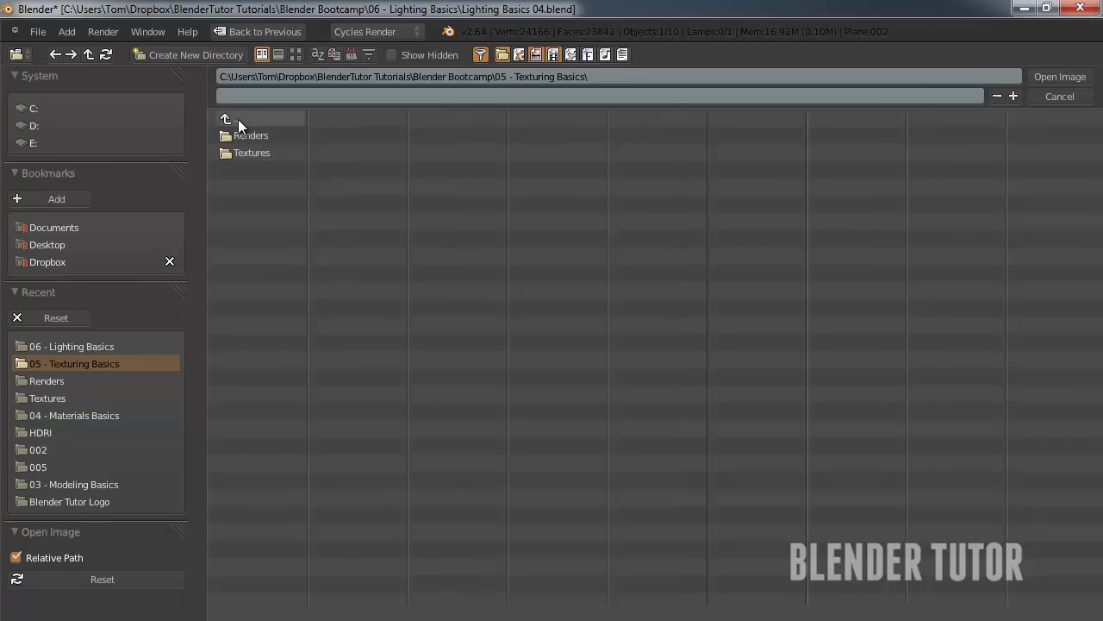
pyautogui.click(55, 245)
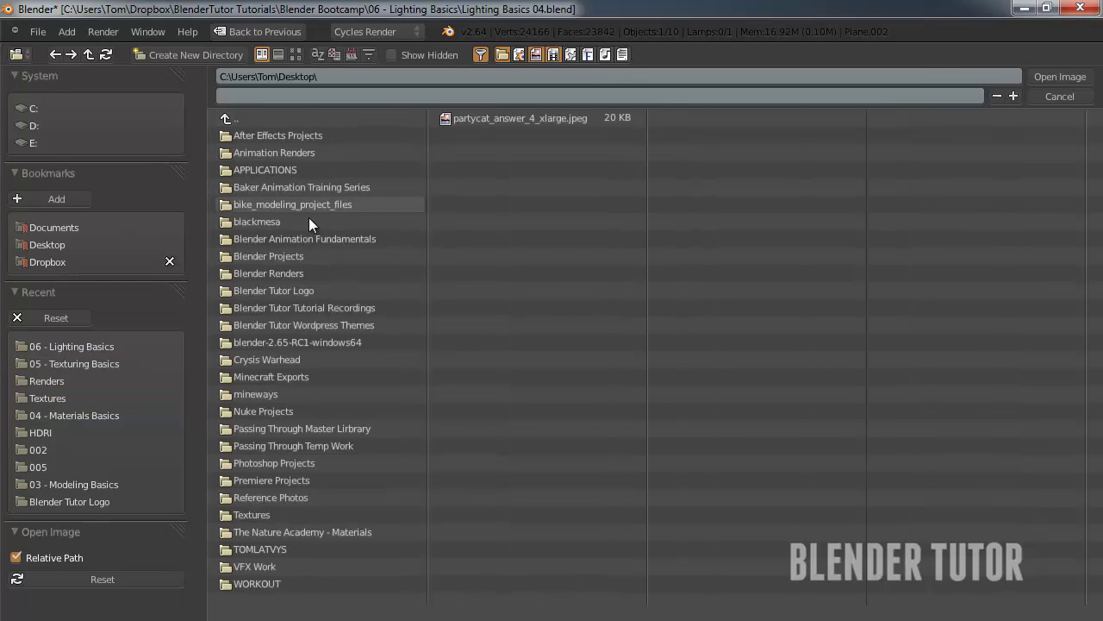
pyautogui.click(252, 514)
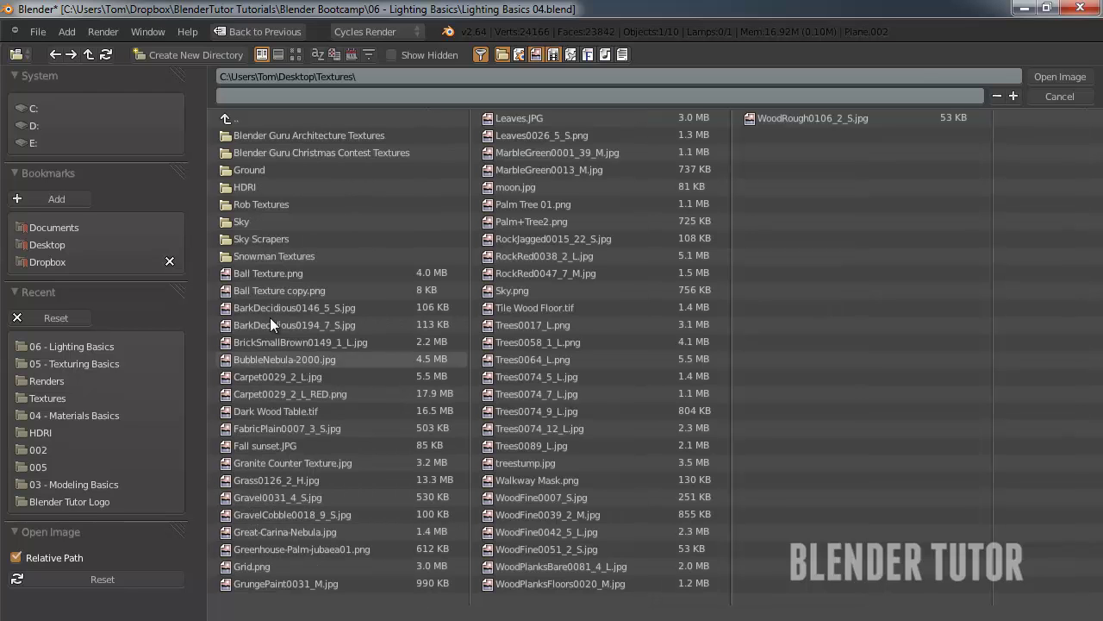
pyautogui.click(256, 190)
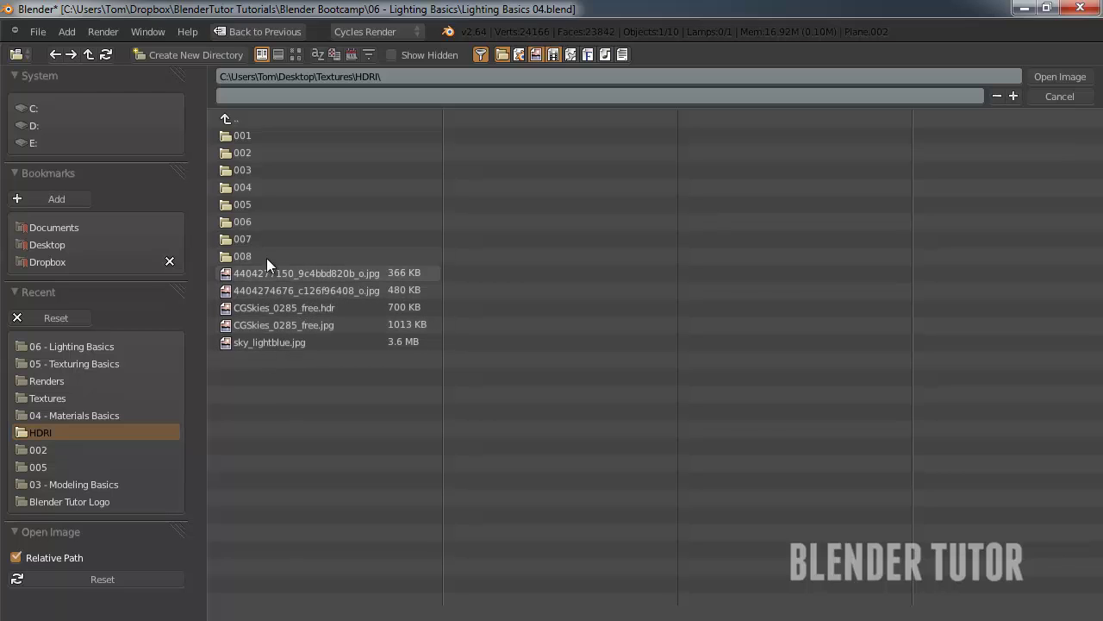
pyautogui.click(258, 154)
pyautogui.click(266, 136)
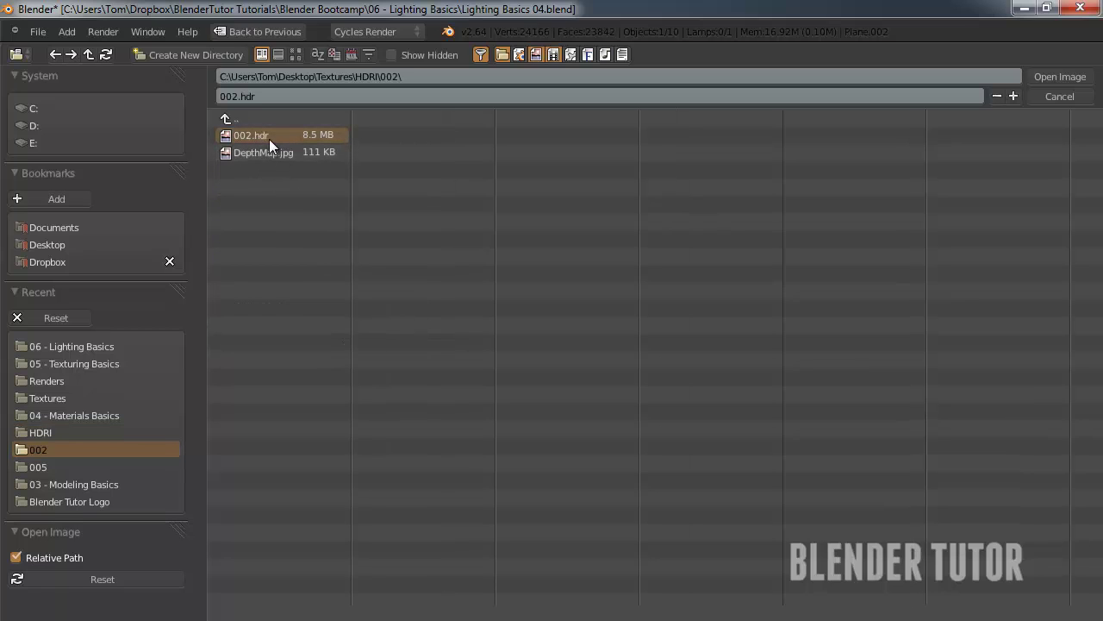
pyautogui.click(1060, 76)
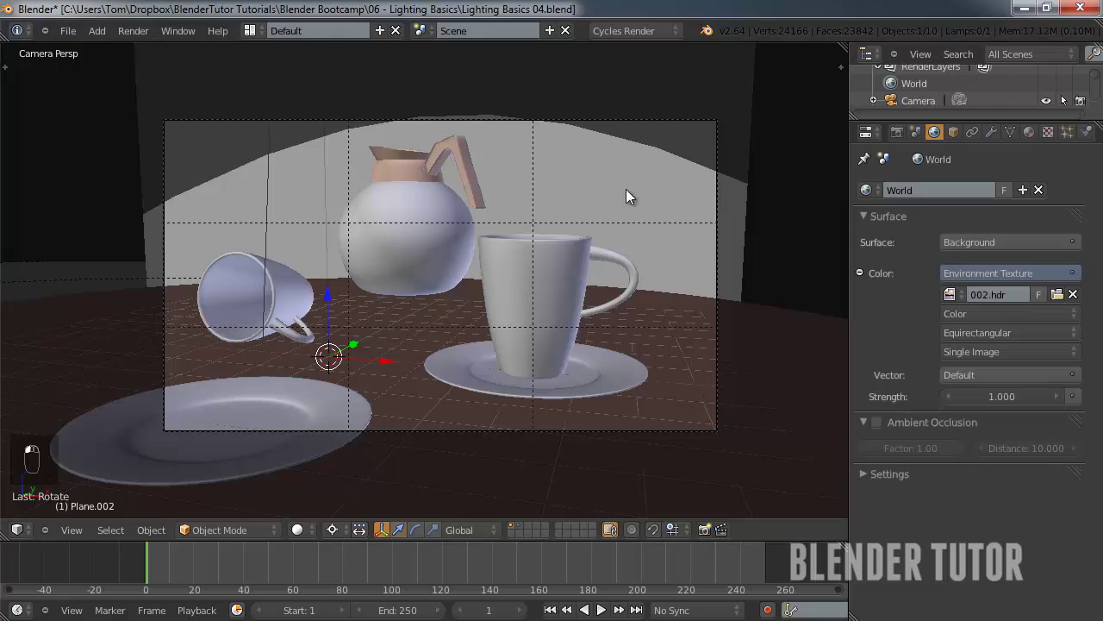
# Examine the environment image's lighting and the surrounding sky in Rendered shading, from the camera and from around the scene.
pyautogui.click(307, 529)
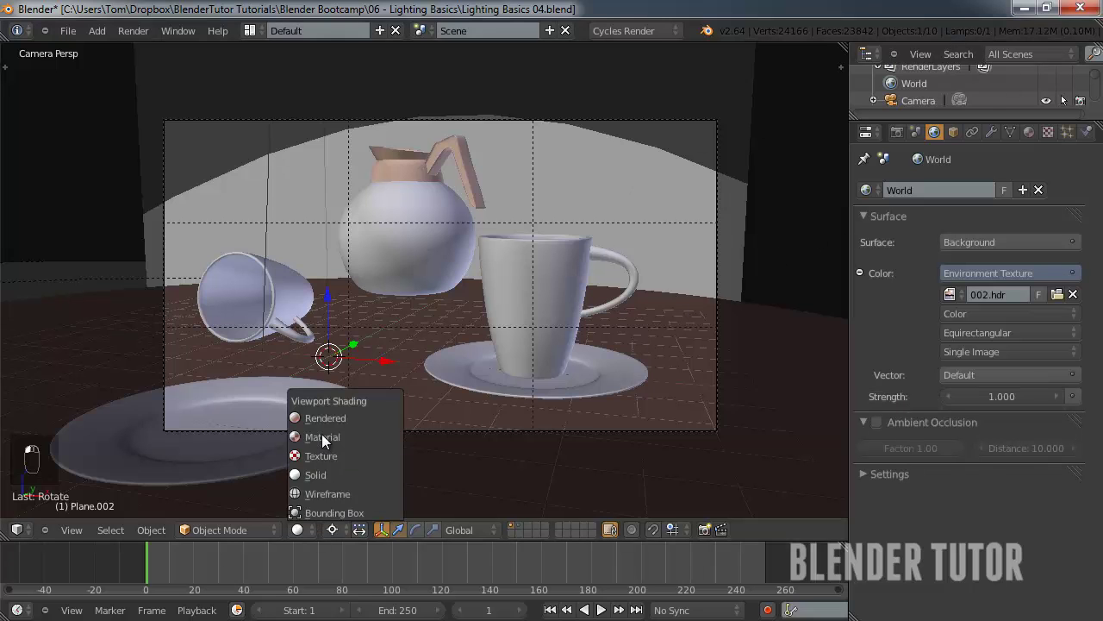
pyautogui.click(322, 417)
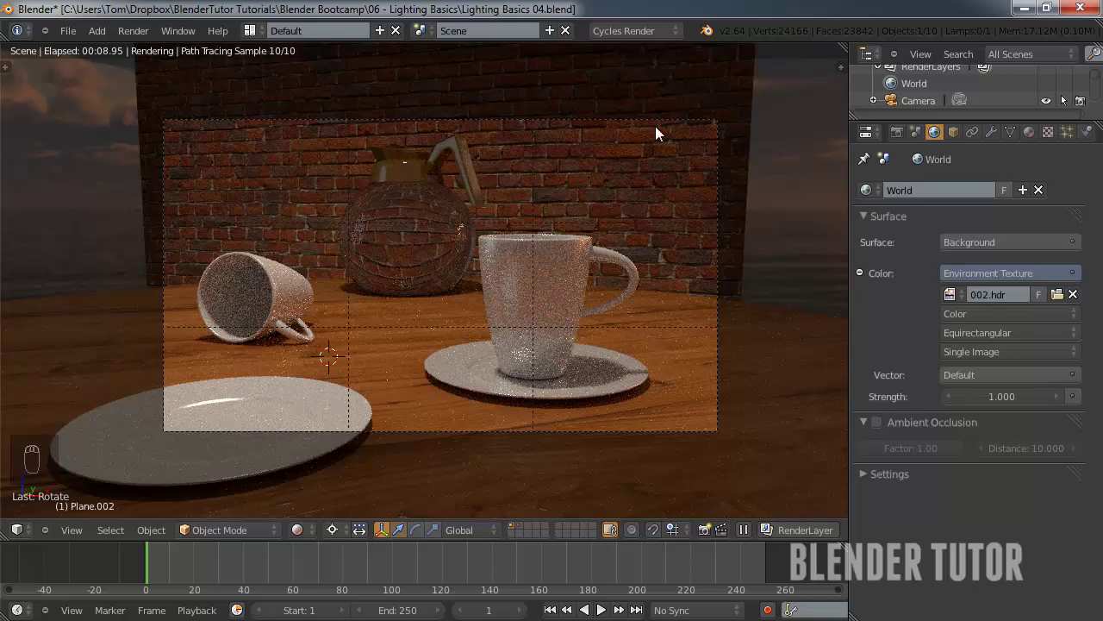
pyautogui.moveTo(665, 243); pyautogui.dragTo(628, 225, button='middle')
pyautogui.scroll(-6, 489, 243)
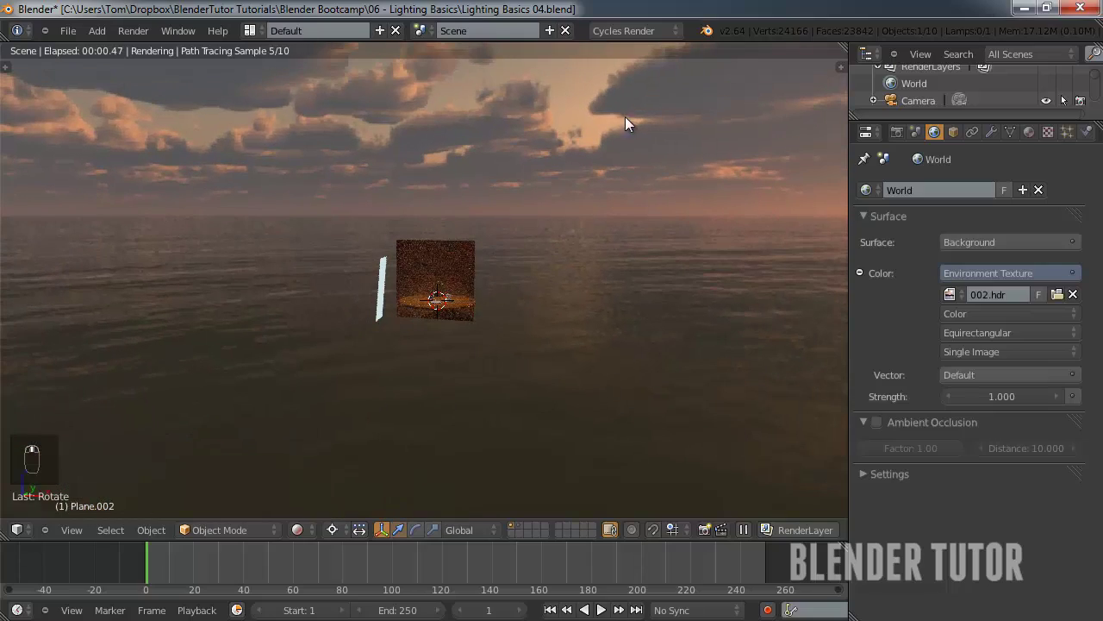
pyautogui.moveTo(547, 310); pyautogui.dragTo(579, 281, button='middle')
pyautogui.scroll(8, 579, 282)
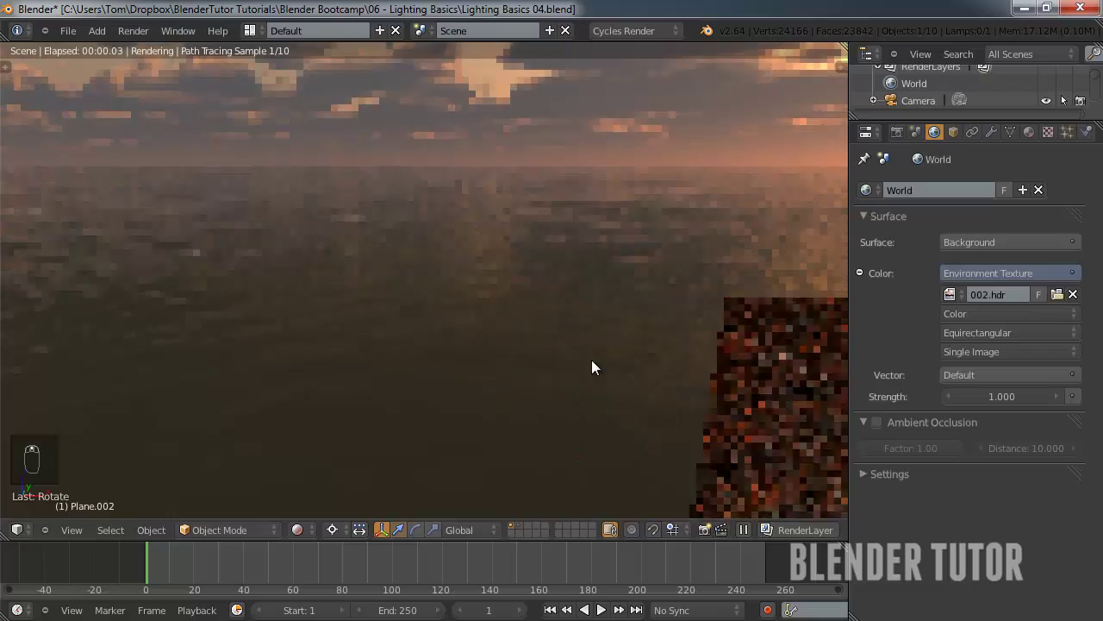
pyautogui.keyDown('shift'); pyautogui.moveTo(592, 360); pyautogui.dragTo(483, 308, button='middle'); pyautogui.keyUp('shift')
pyautogui.scroll(-4, 483, 309)
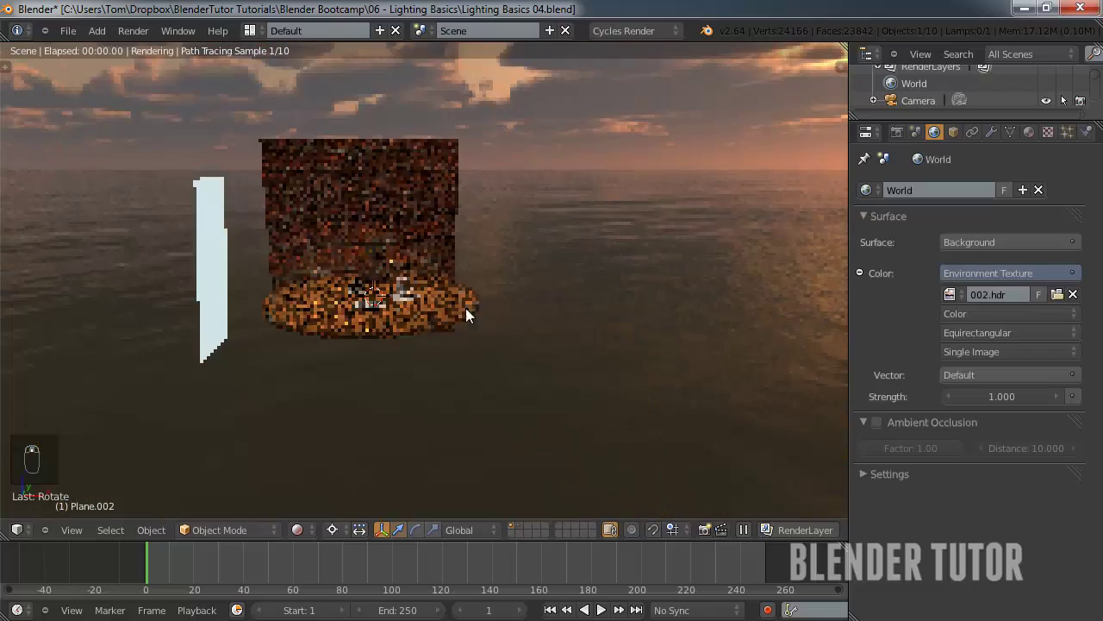
# In Solid shading, select the spot lamp and the light plane and move both to layer 3.
pyautogui.click(297, 529)
pyautogui.click(318, 475)
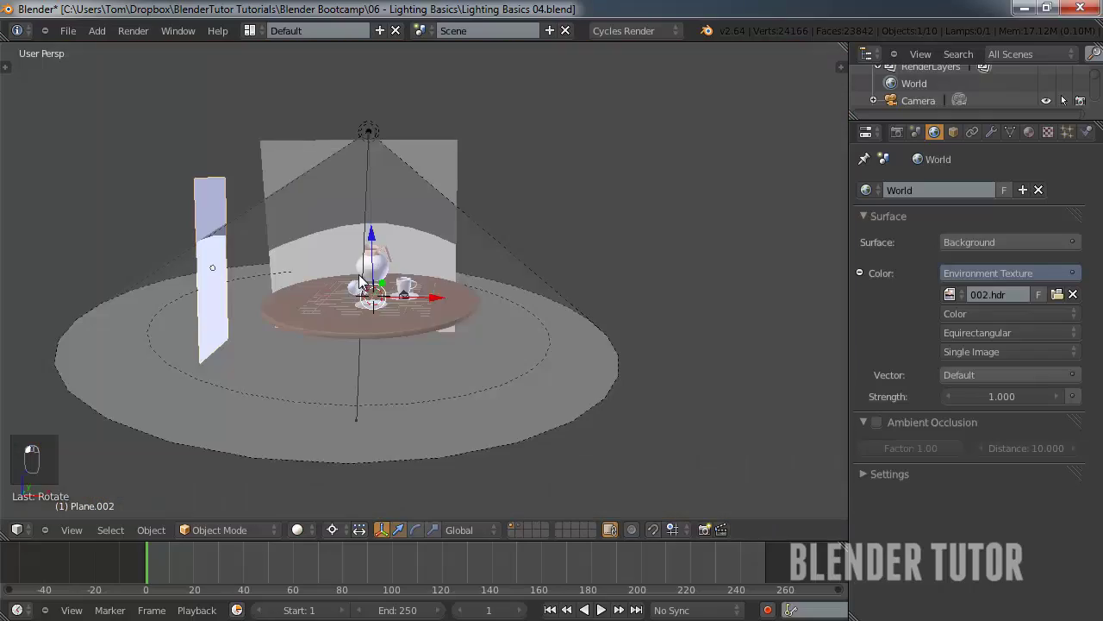
pyautogui.scroll(-5, 408, 241)
pyautogui.rightClick(405, 231)
pyautogui.keyDown('shift'); pyautogui.rightClick(350, 264); pyautogui.keyUp('shift')
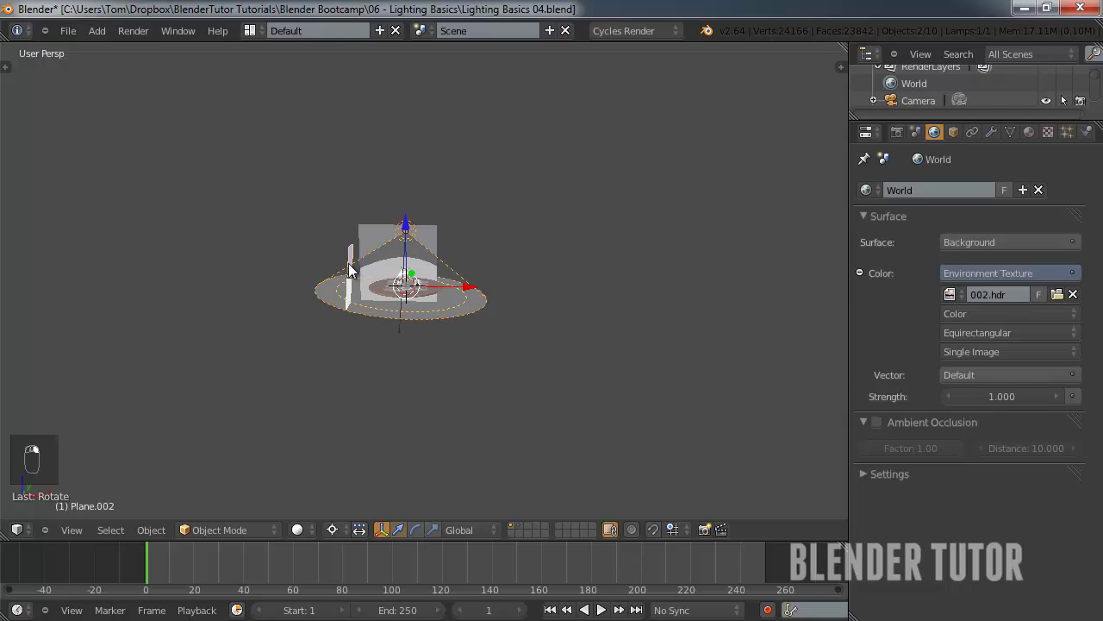
pyautogui.press('m')
pyautogui.press('3')
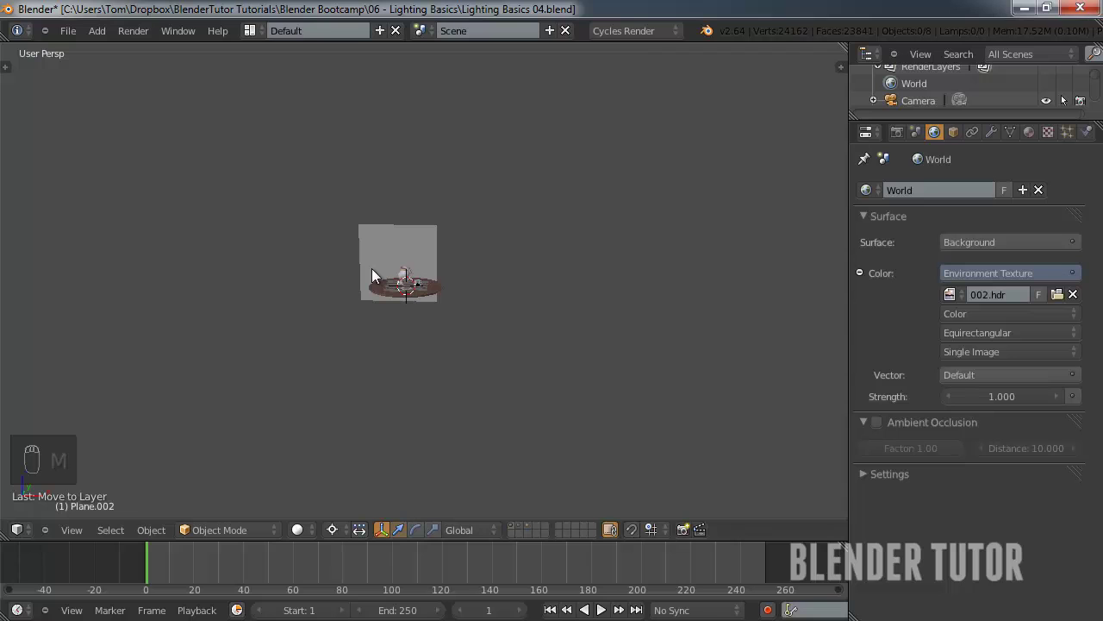
# Preview the environment-only lighting through the camera in Rendered shading and set the world background strength to 3.
pyautogui.press('KP_0')
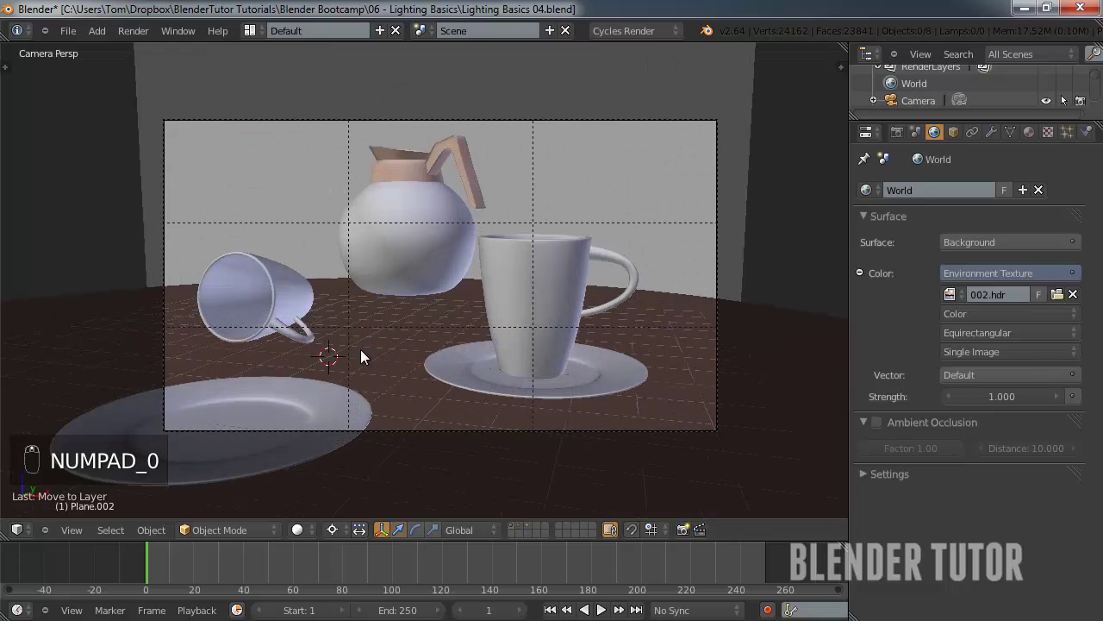
pyautogui.click(297, 529)
pyautogui.click(322, 418)
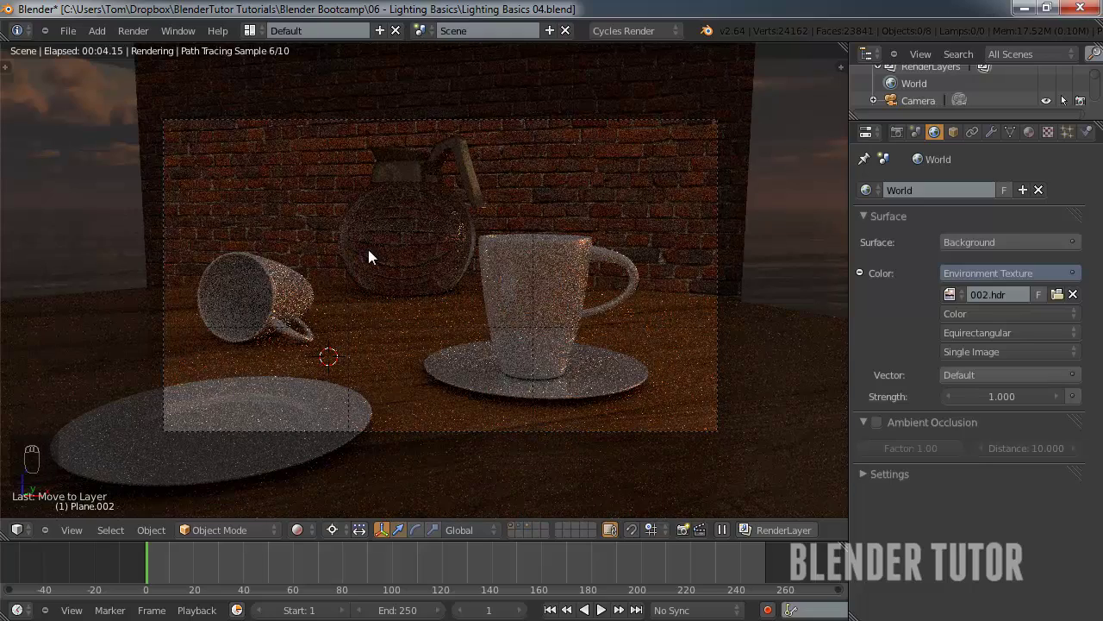
pyautogui.click(1007, 394)
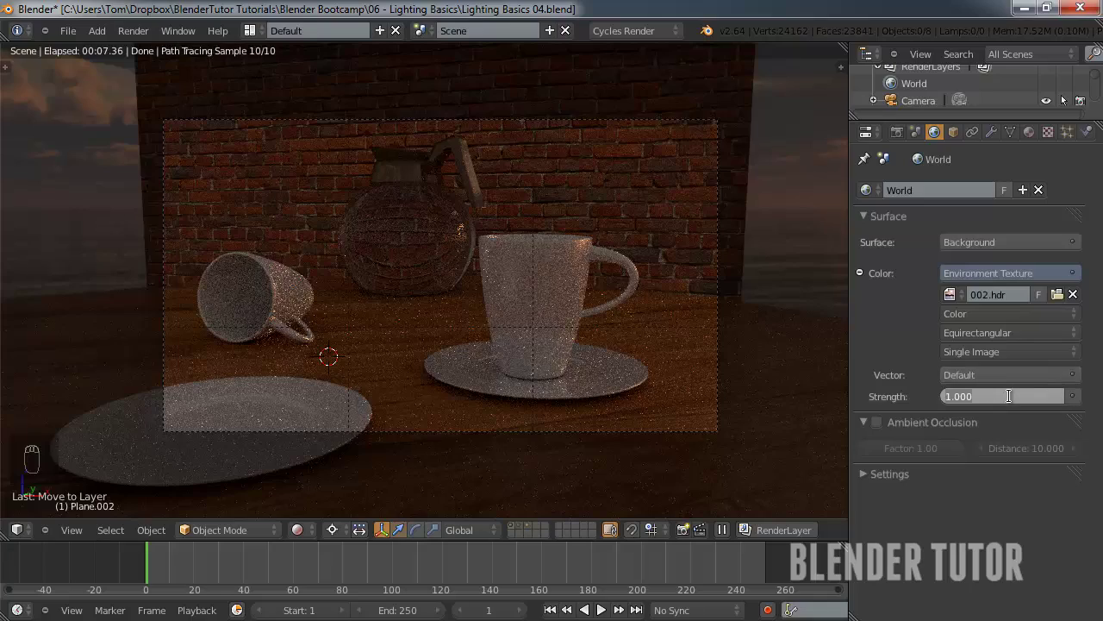
pyautogui.write('3')
pyautogui.press('Return')
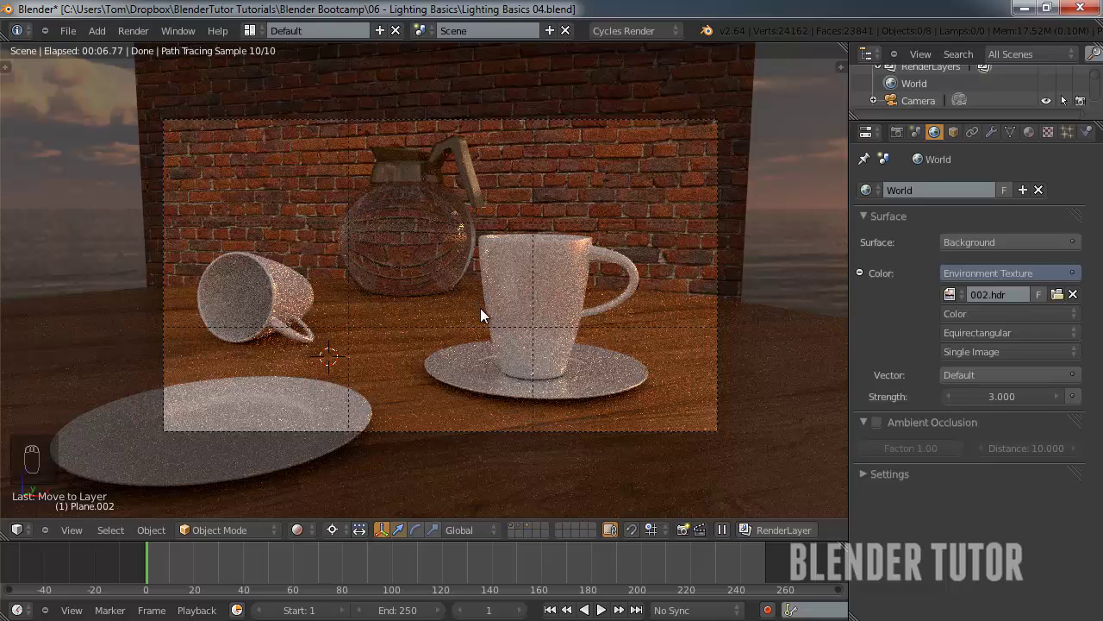
# Return to Solid shading, select the camera and frame it beside the table from a free perspective view.
pyautogui.click(297, 529)
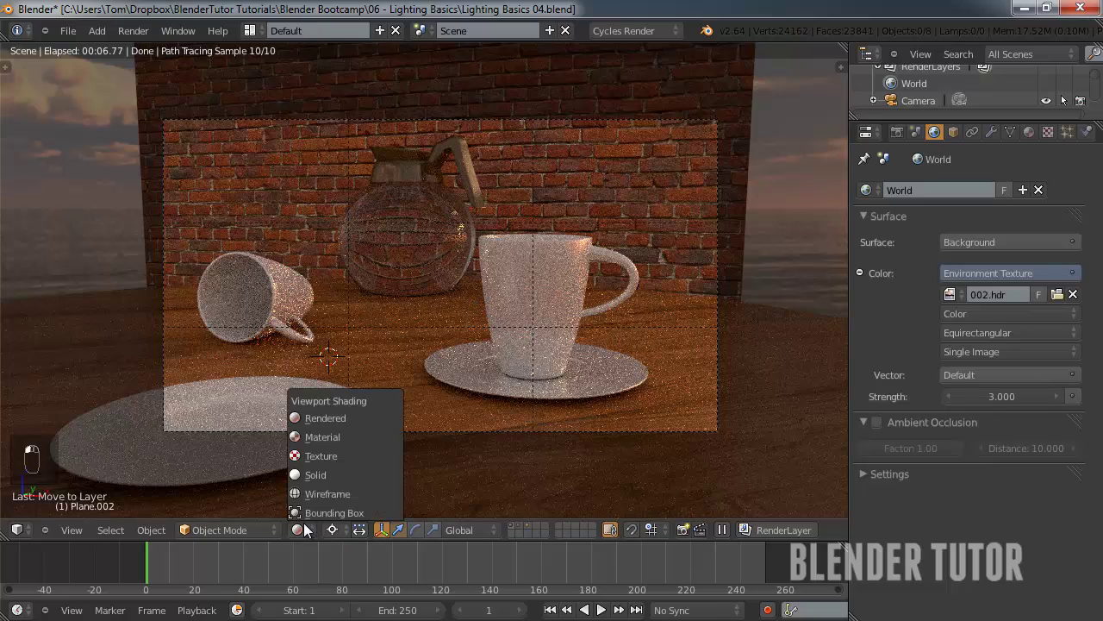
pyautogui.click(312, 474)
pyautogui.moveTo(382, 269); pyautogui.dragTo(434, 270, button='middle')
pyautogui.scroll(-9, 411, 229)
pyautogui.rightClick(435, 275)
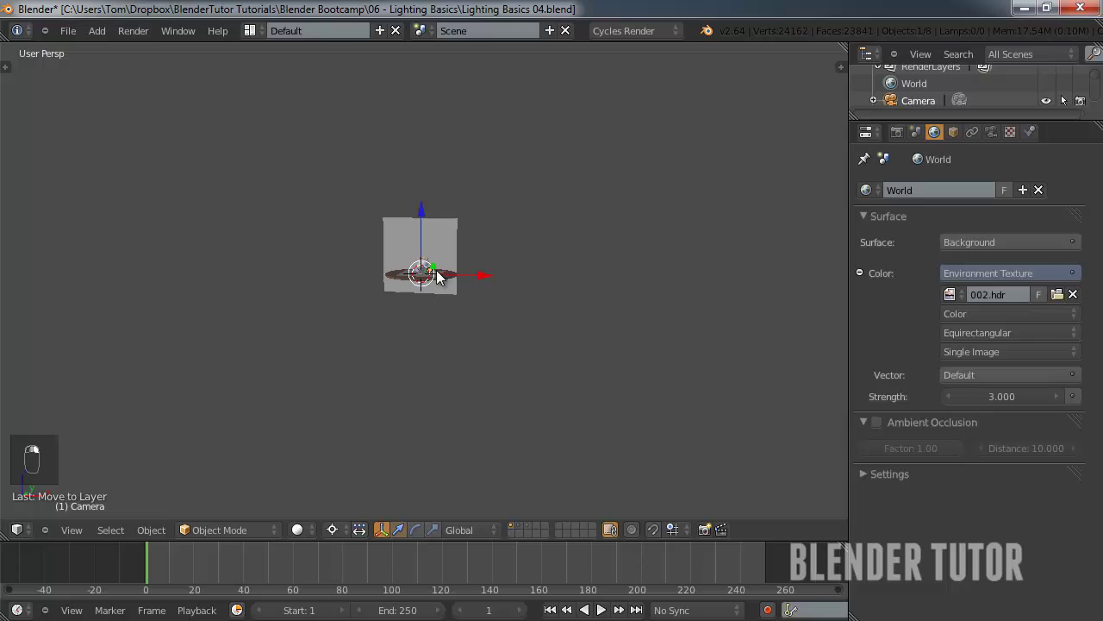
pyautogui.press('KP_Decimal')
pyautogui.scroll(-2, 437, 270)
pyautogui.moveTo(436, 270); pyautogui.dragTo(394, 276, button='middle')
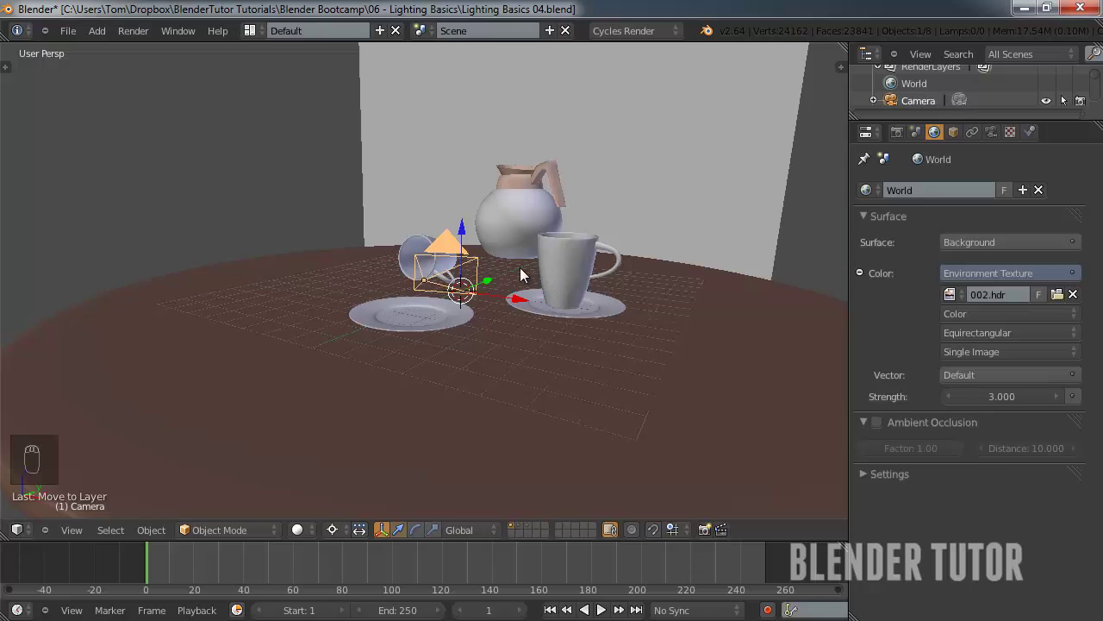
pyautogui.moveTo(521, 274); pyautogui.dragTo(429, 312, button='middle')
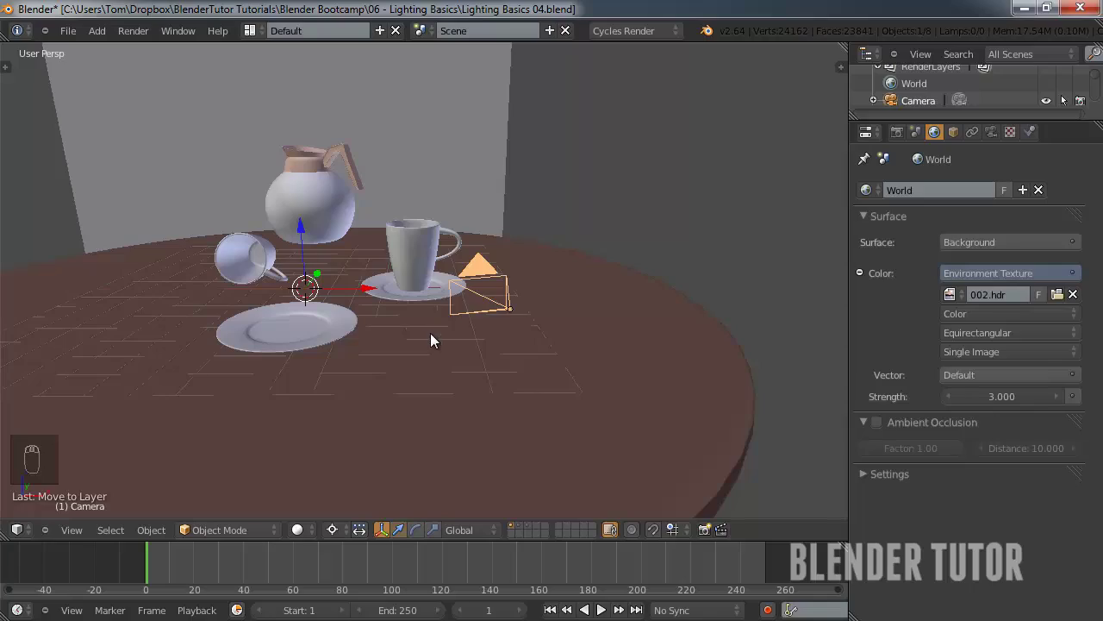